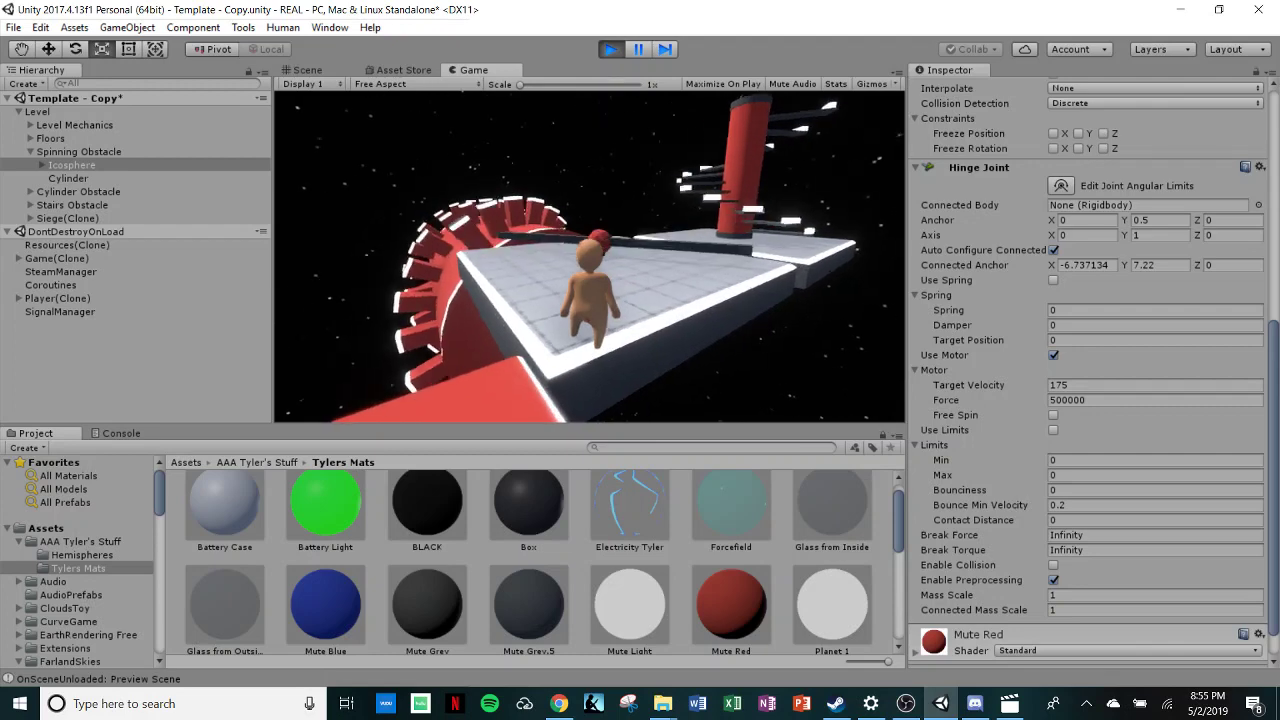
Step: Jump off the platform in play mode and examine the running obstacle course in the Scene view
key(space)
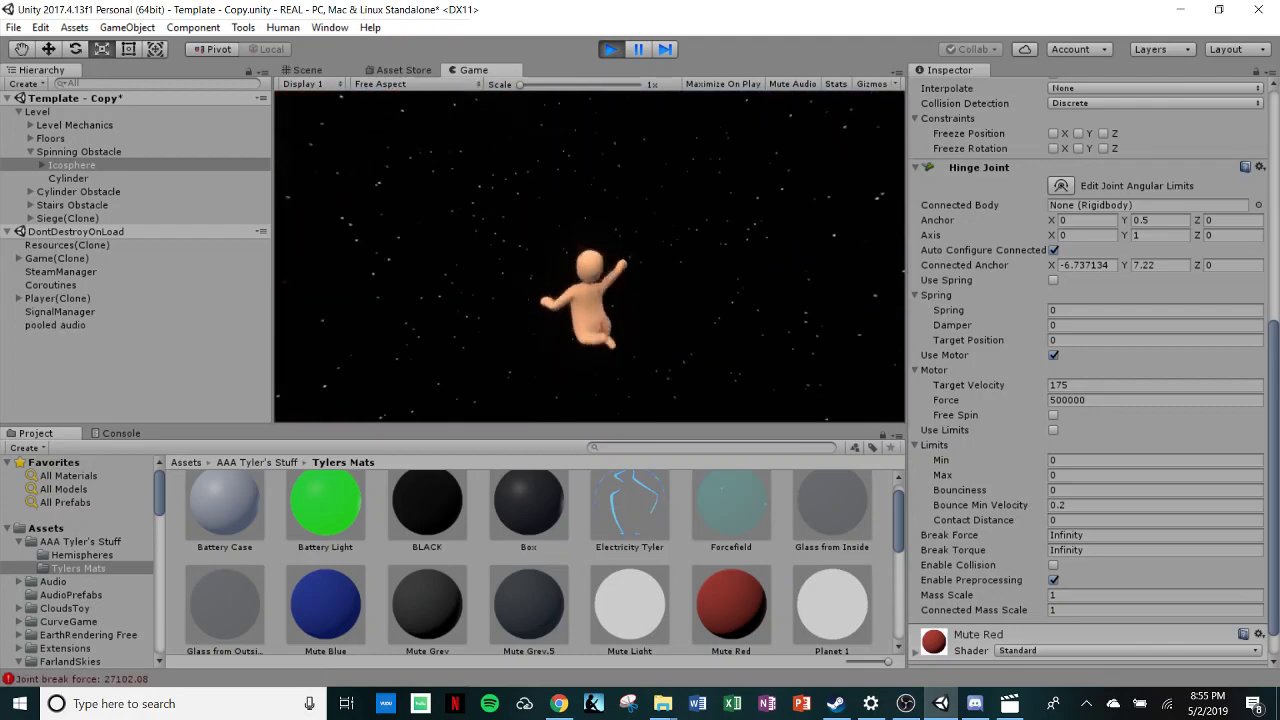
key(ctrl+1)
middle_drag(483, 245, 840, 347)
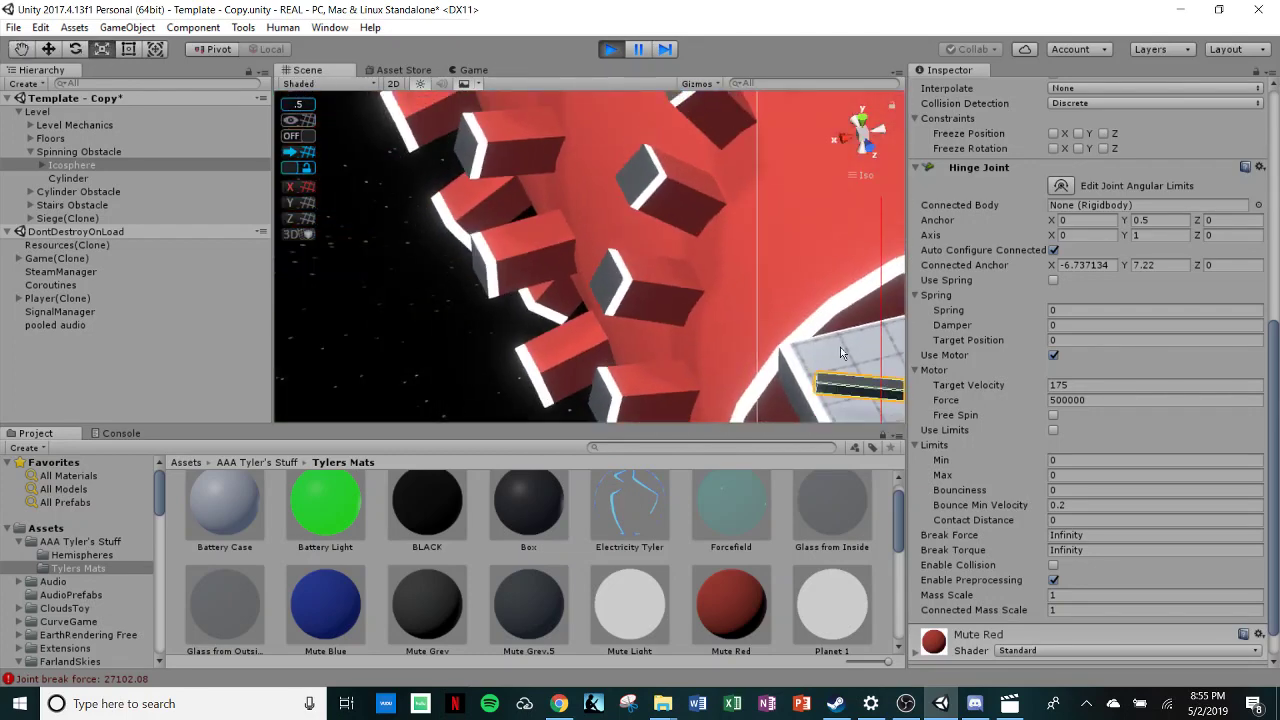
scroll(776, 297, down, 10)
middle_drag(709, 238, 673, 331)
scroll(673, 331, down, 5)
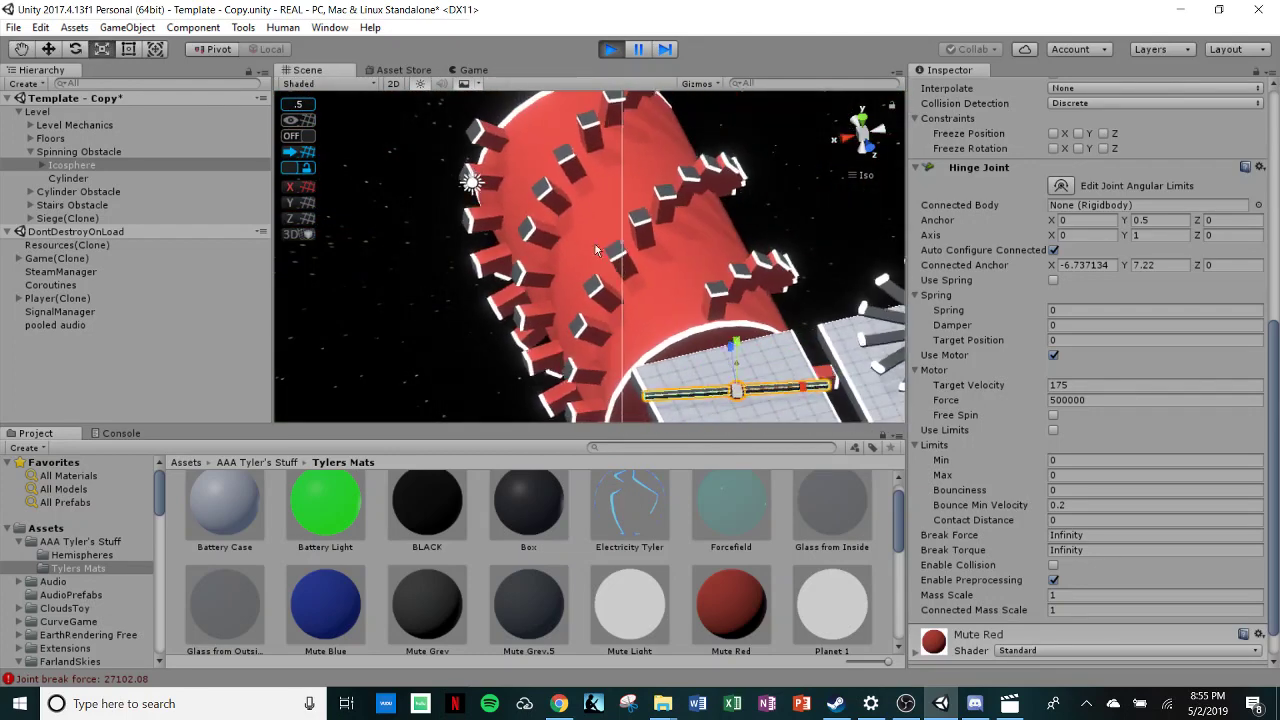
middle_drag(900, 323, 711, 245)
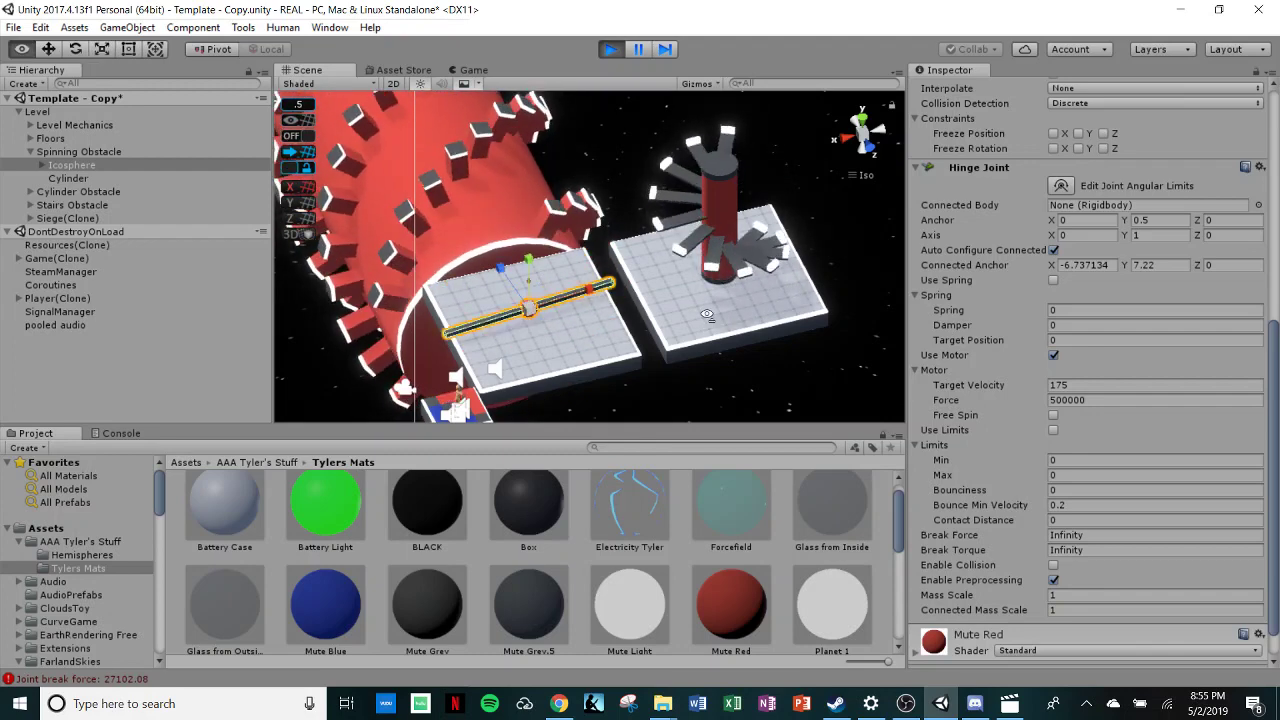
Step: Play-test the level in the Game view, running past the spinning bar and climbing onto the rotating stairs
click(470, 70)
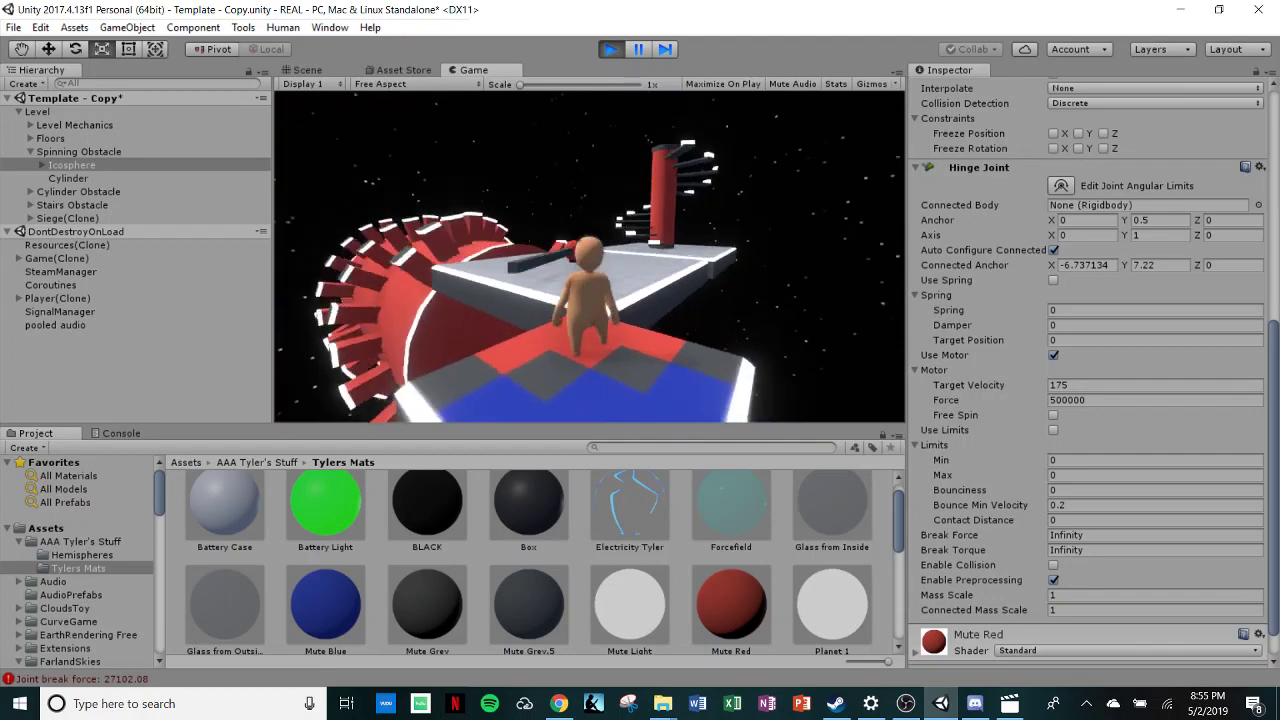
key(w)
key(w)
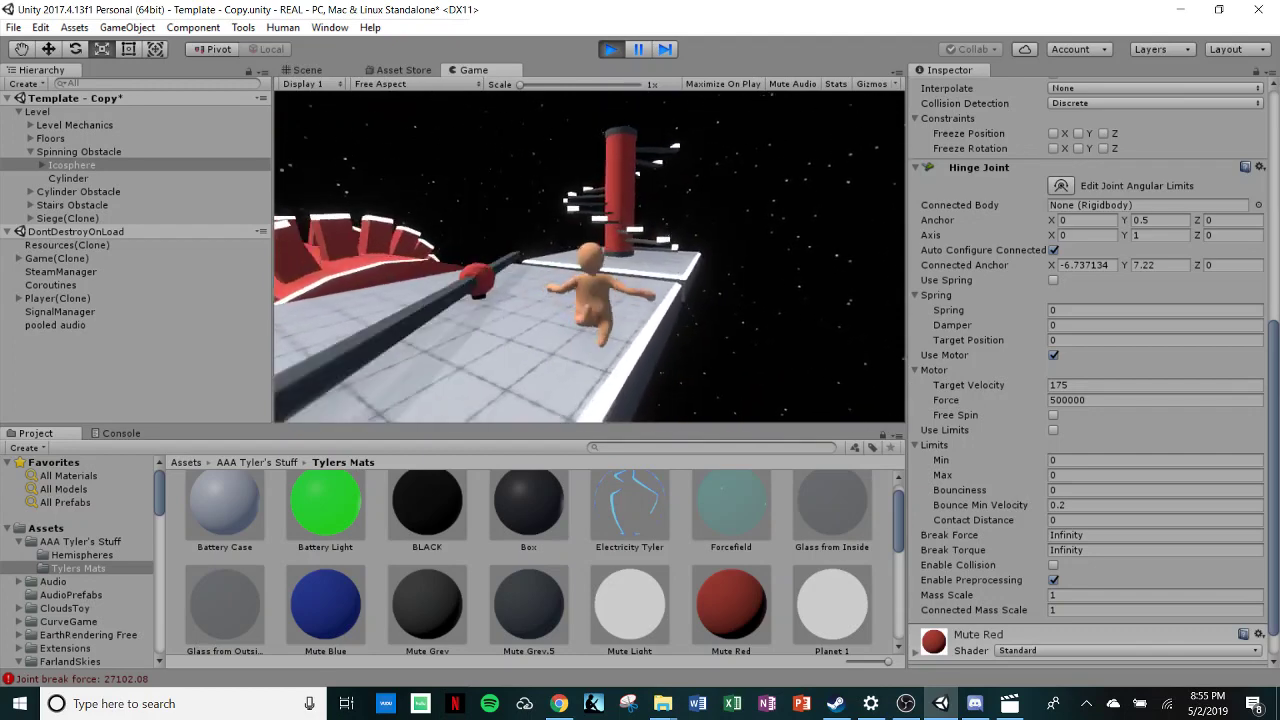
key(w)
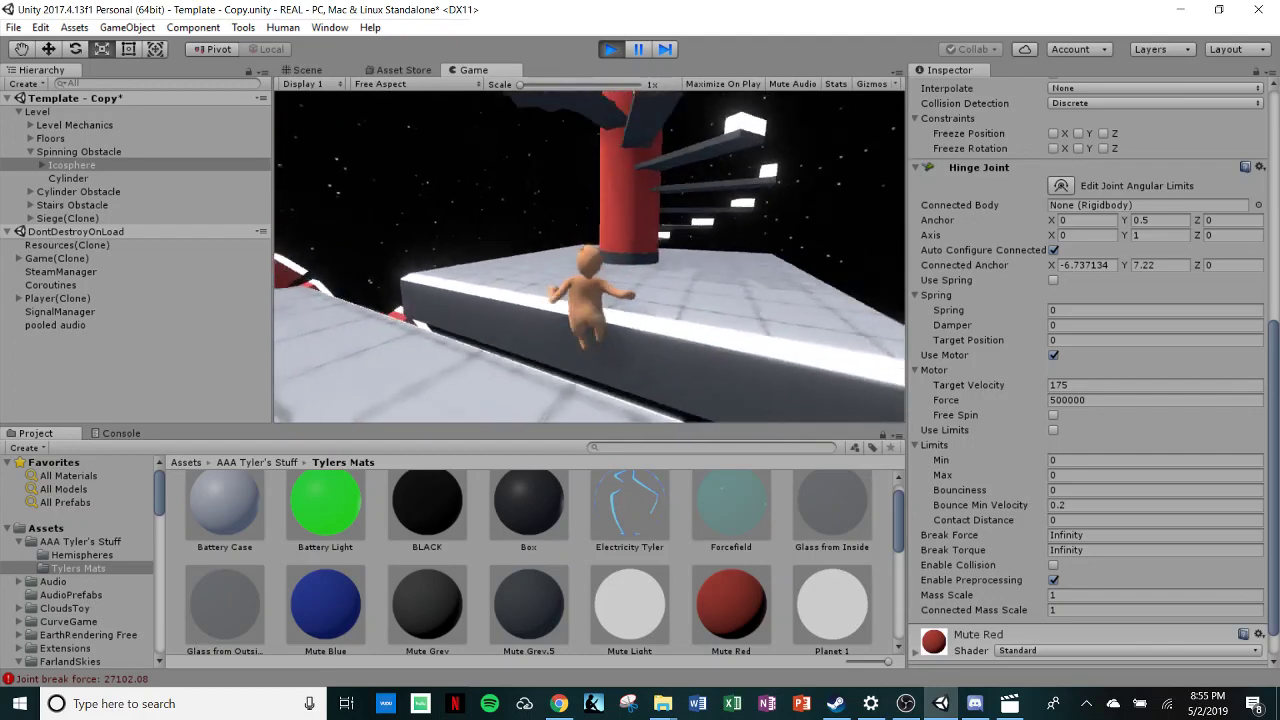
key(w)
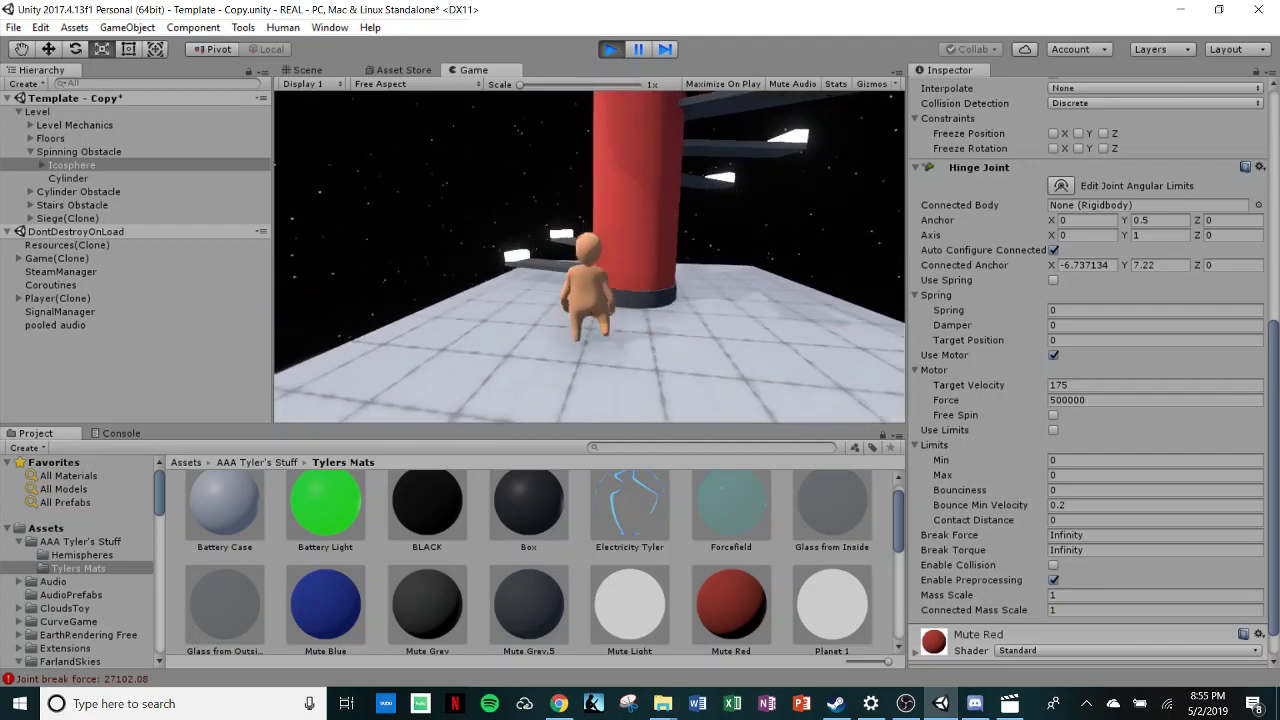
key(w)
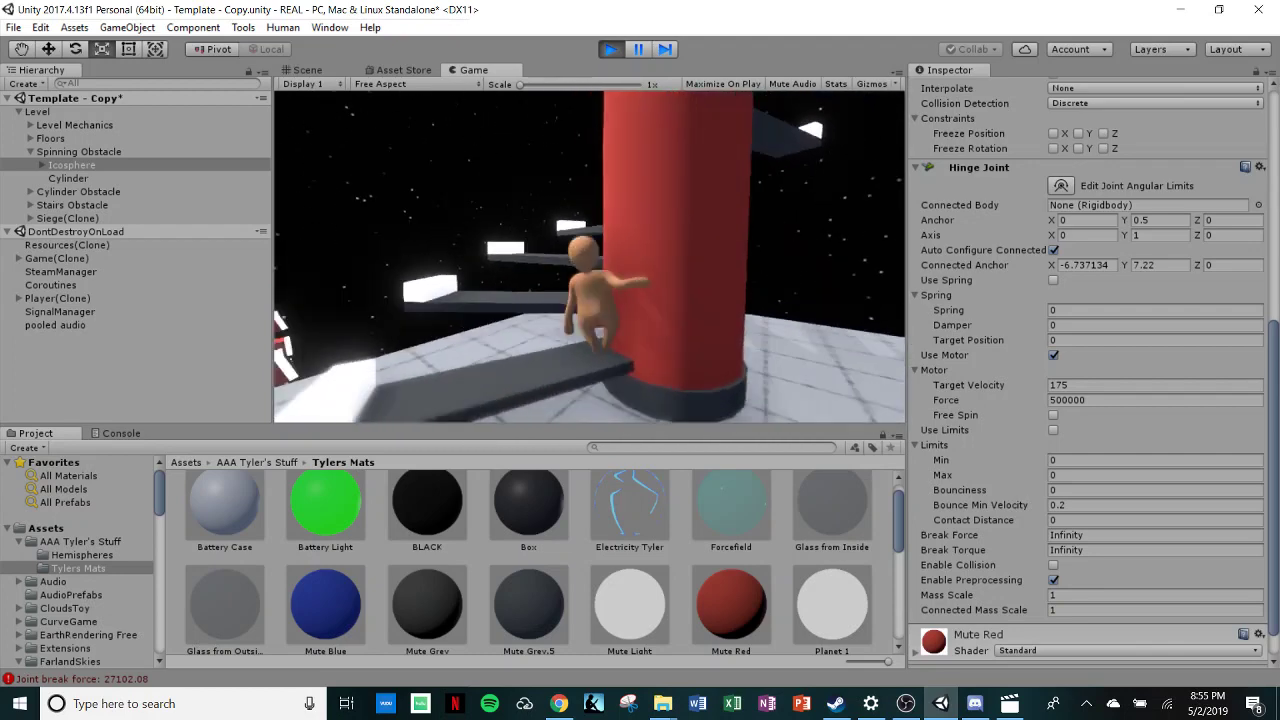
key(space)
key(w)
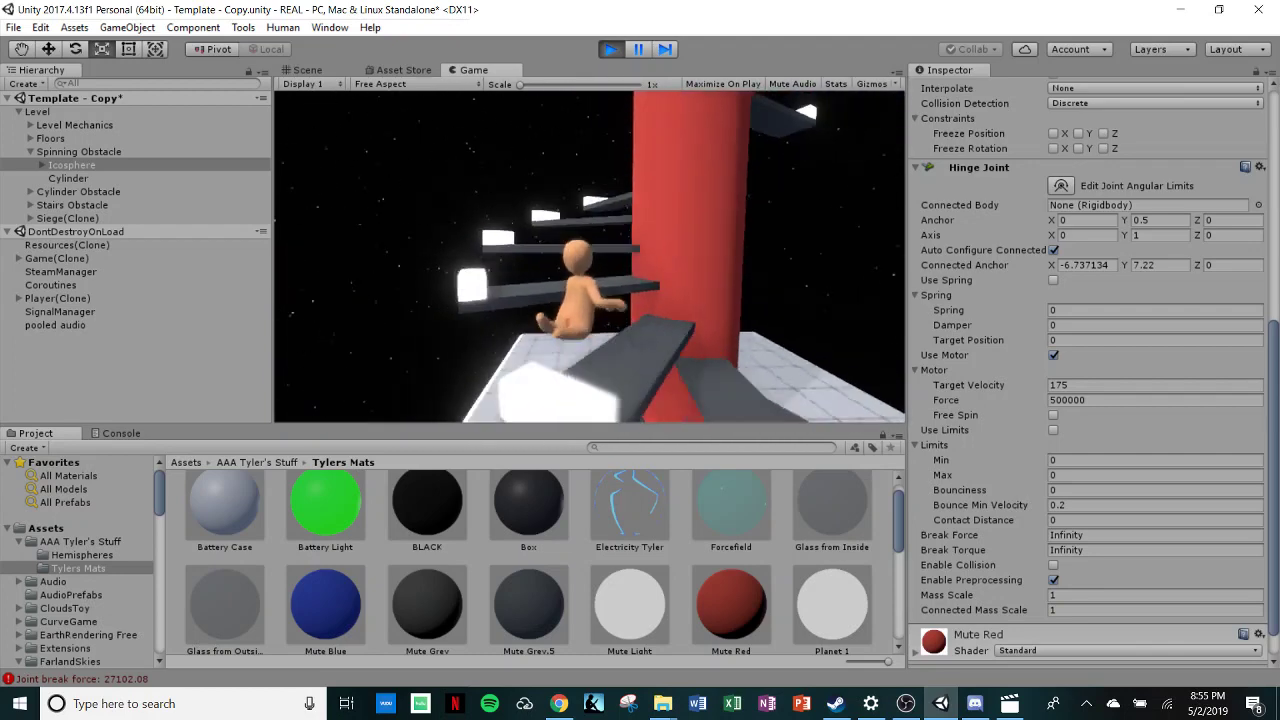
key(w)
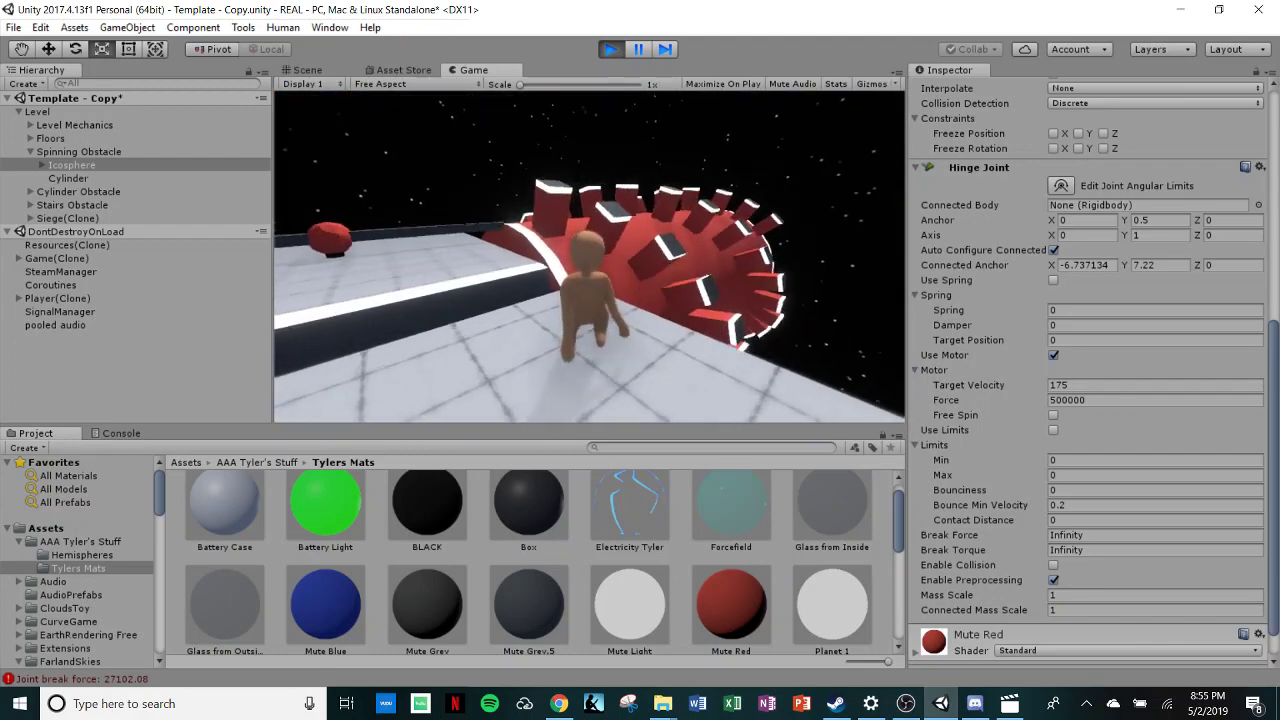
key(w)
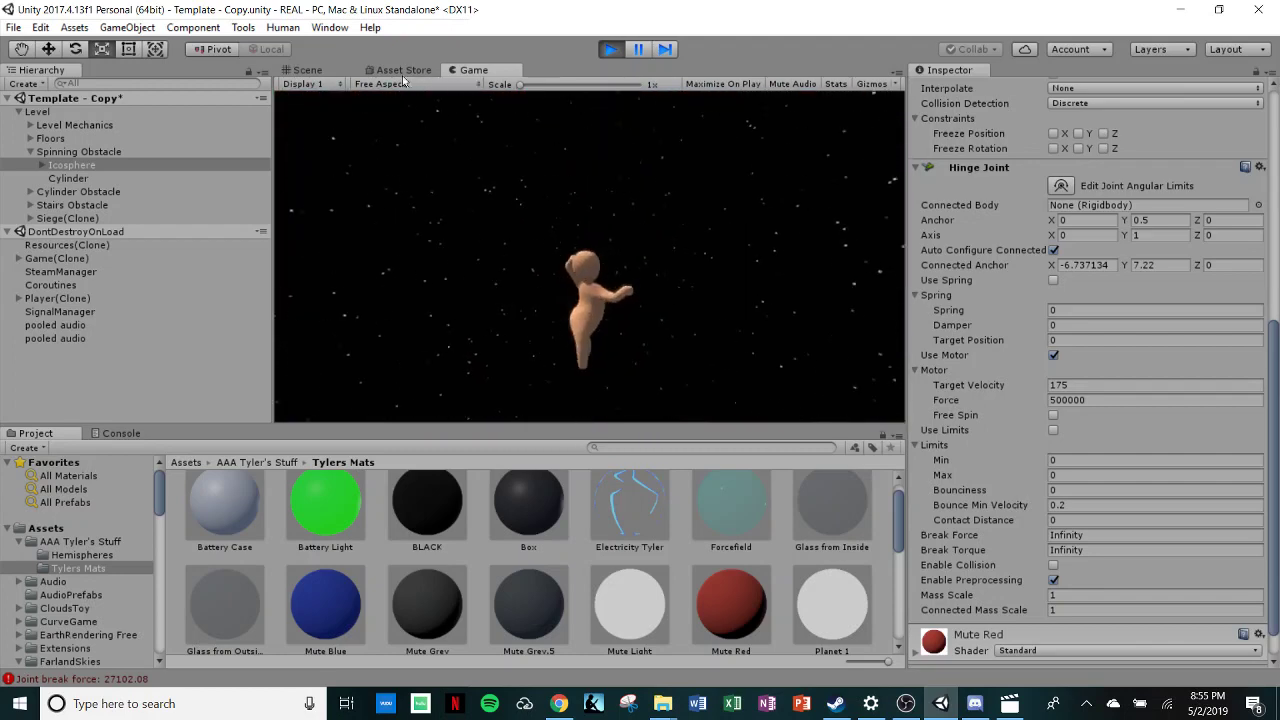
Step: Inspect the spinning bar and its platform in the Scene view and exit play mode
click(307, 70)
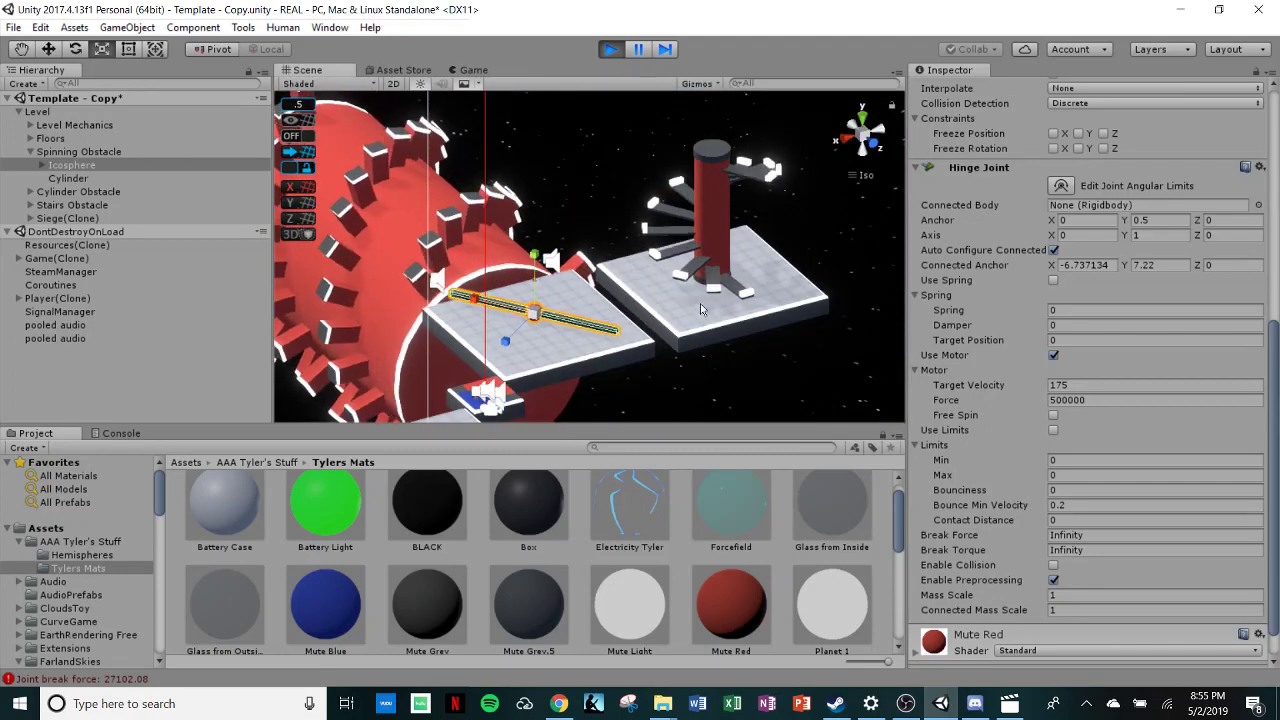
click(793, 399)
alt+drag(793, 399, 491, 342)
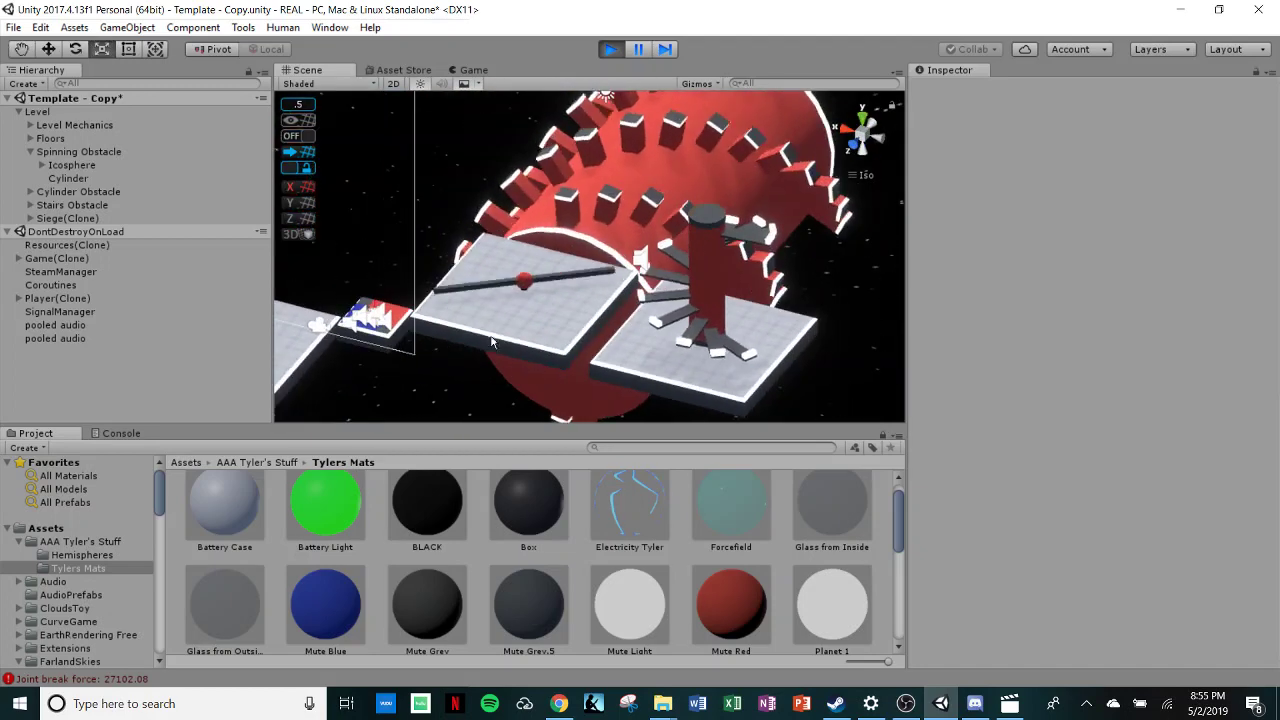
click(527, 288)
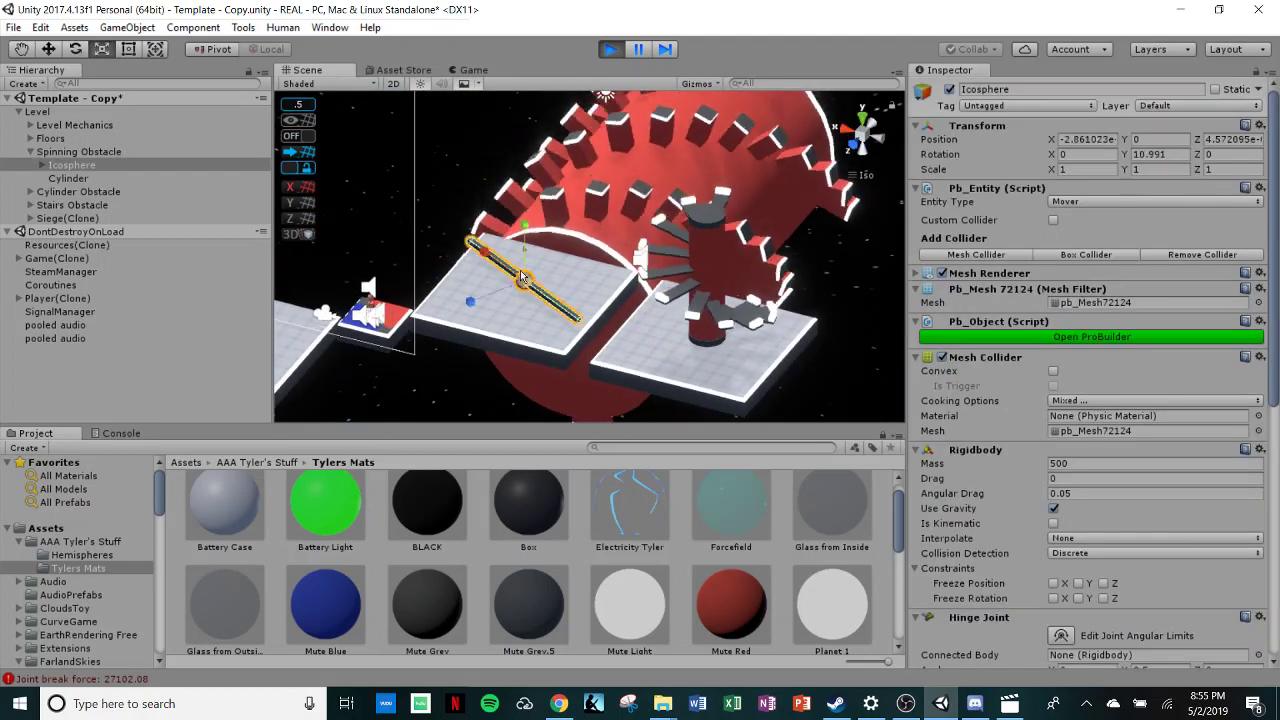
click(458, 388)
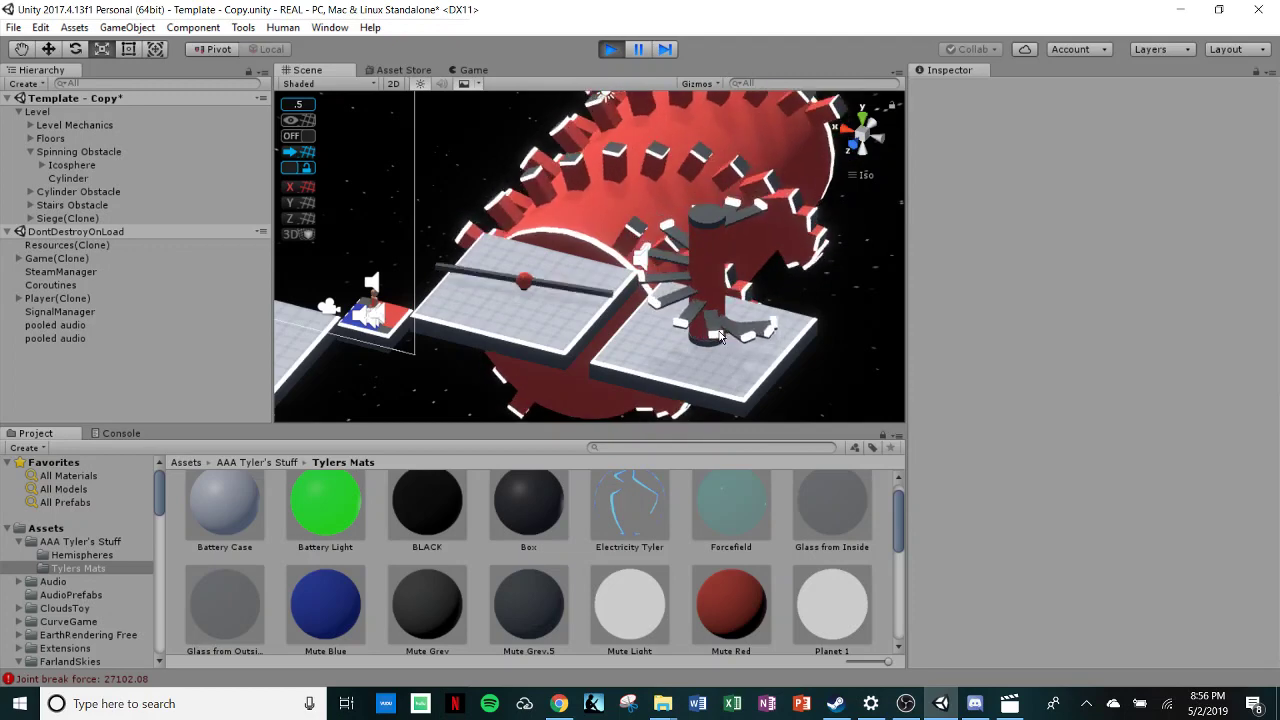
middle_drag(550, 285, 730, 256)
click(610, 49)
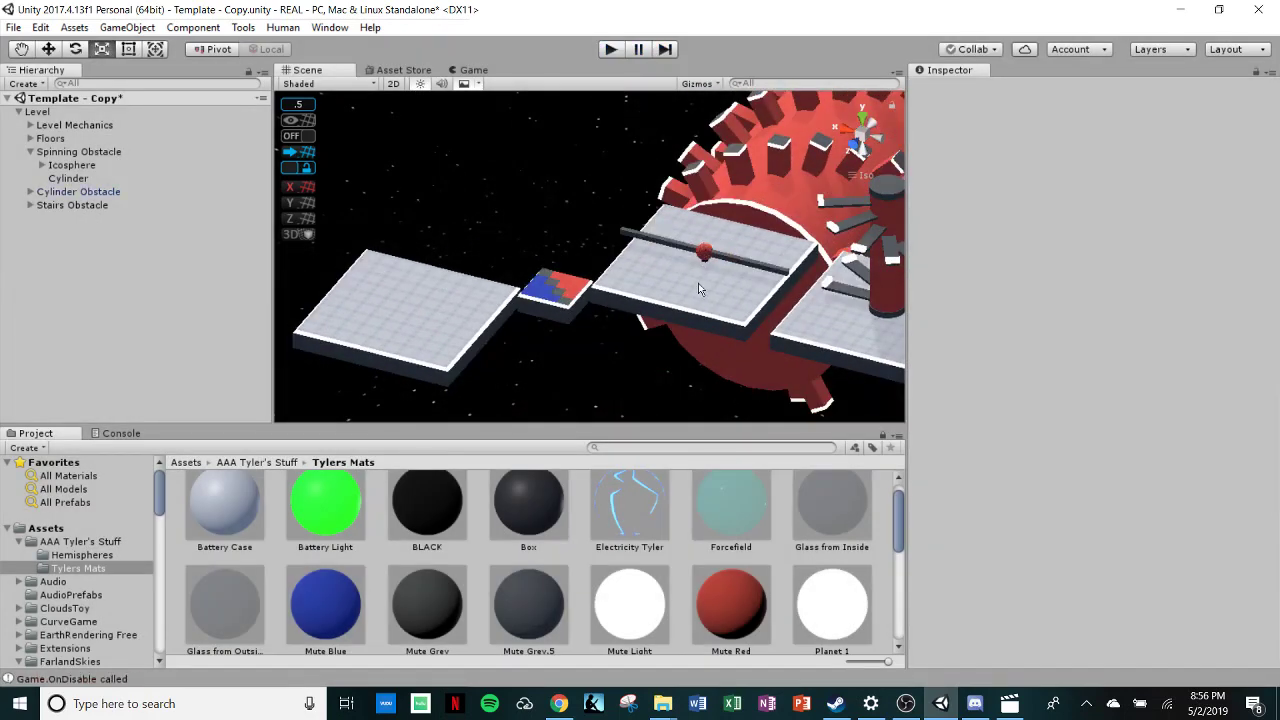
Step: Open ProBuilder's Shape Tool beside the empty floor platform and choose the Icosahedron shape
middle_drag(442, 275, 571, 243)
right_drag(589, 234, 580, 320)
scroll(599, 322, up, 4)
click(245, 28)
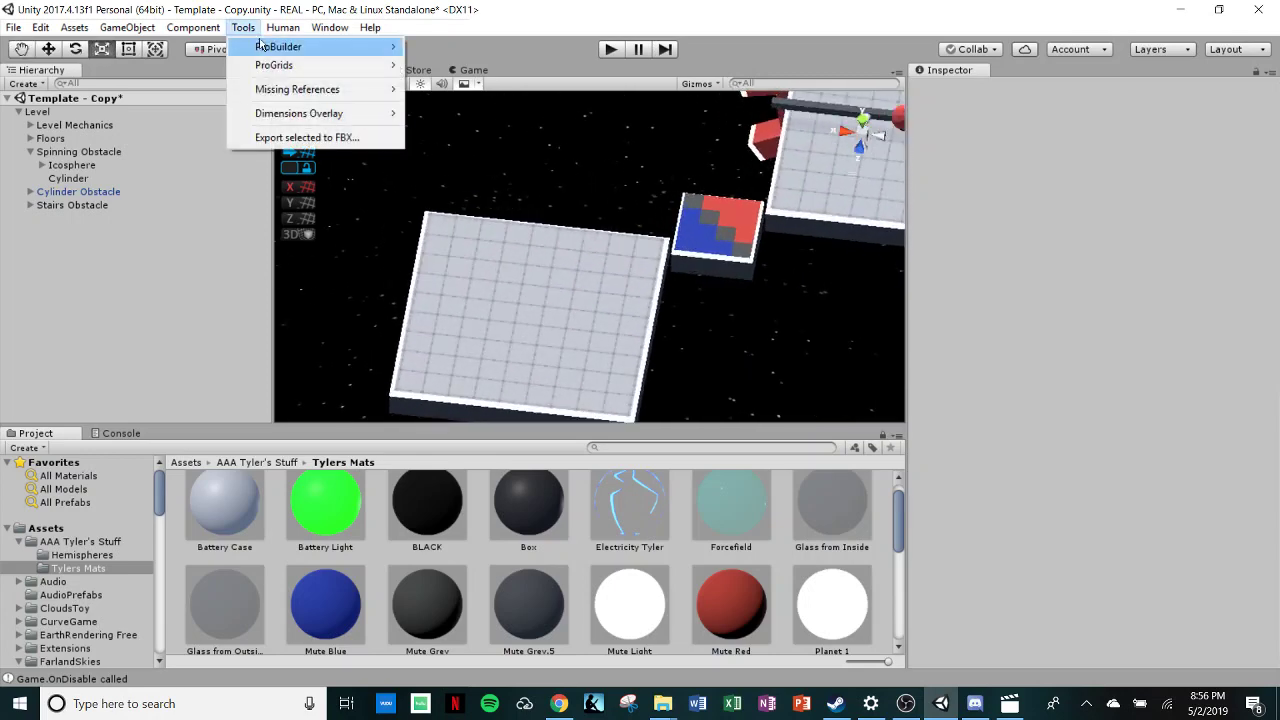
mouse_move(263, 47)
click(481, 108)
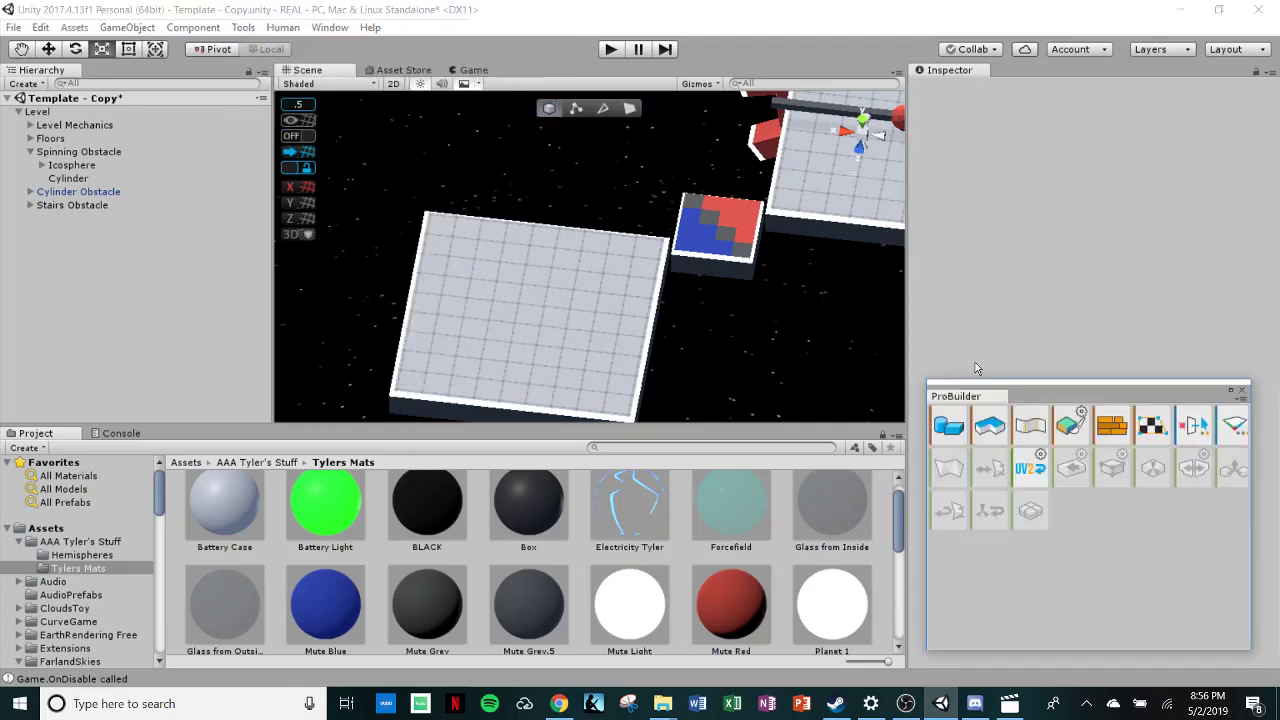
click(950, 428)
click(186, 230)
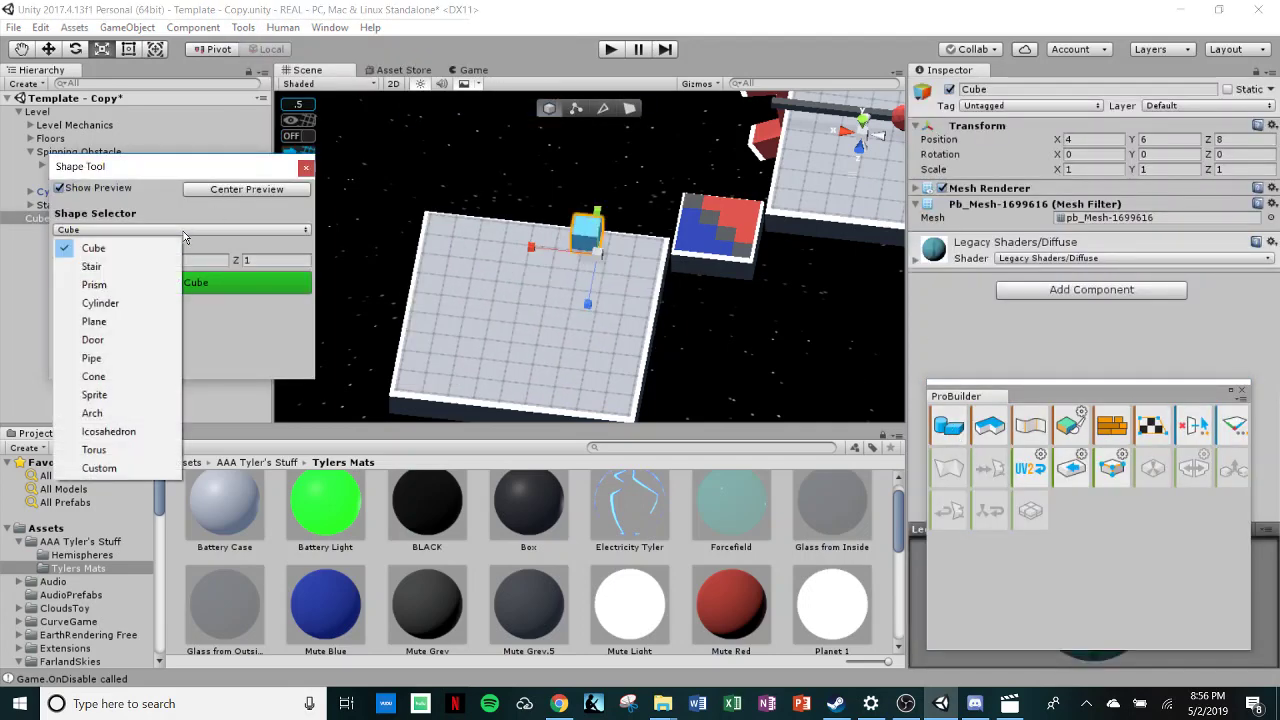
click(130, 431)
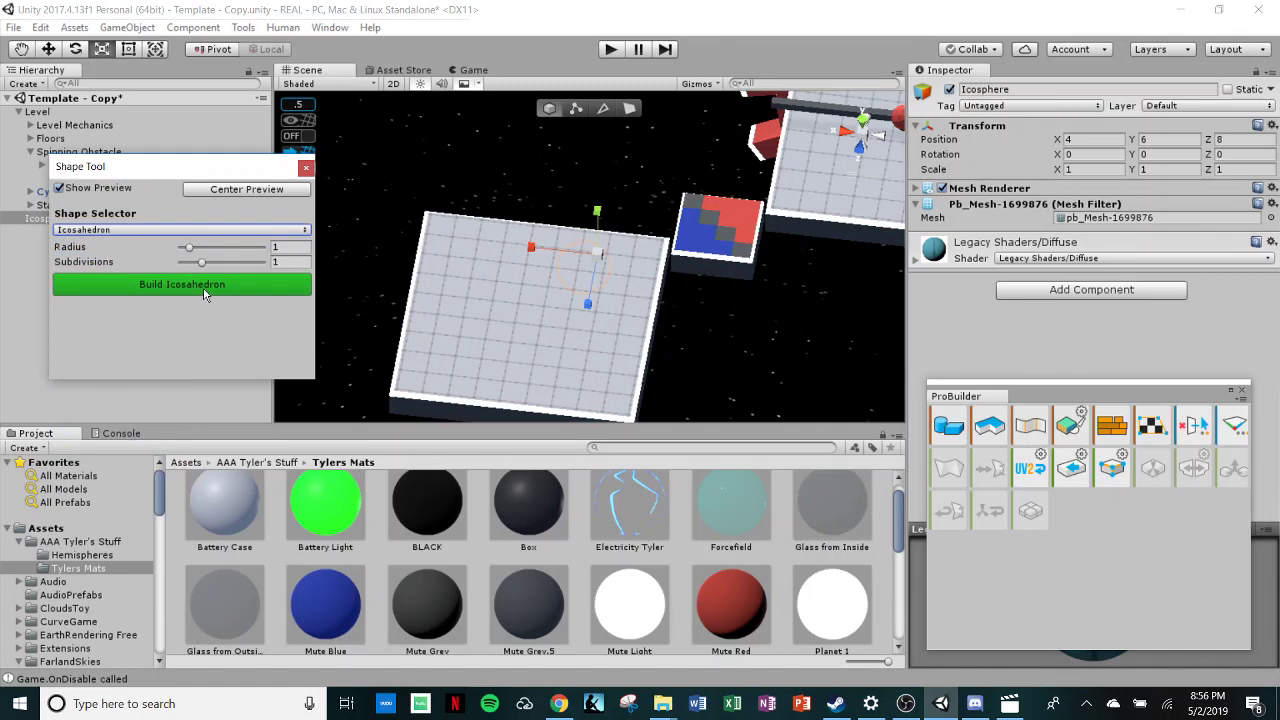
Step: Move the icosahedron preview above the empty platform to position X 4, Y 8, Z 12
scroll(590, 292, up, 3)
click(52, 47)
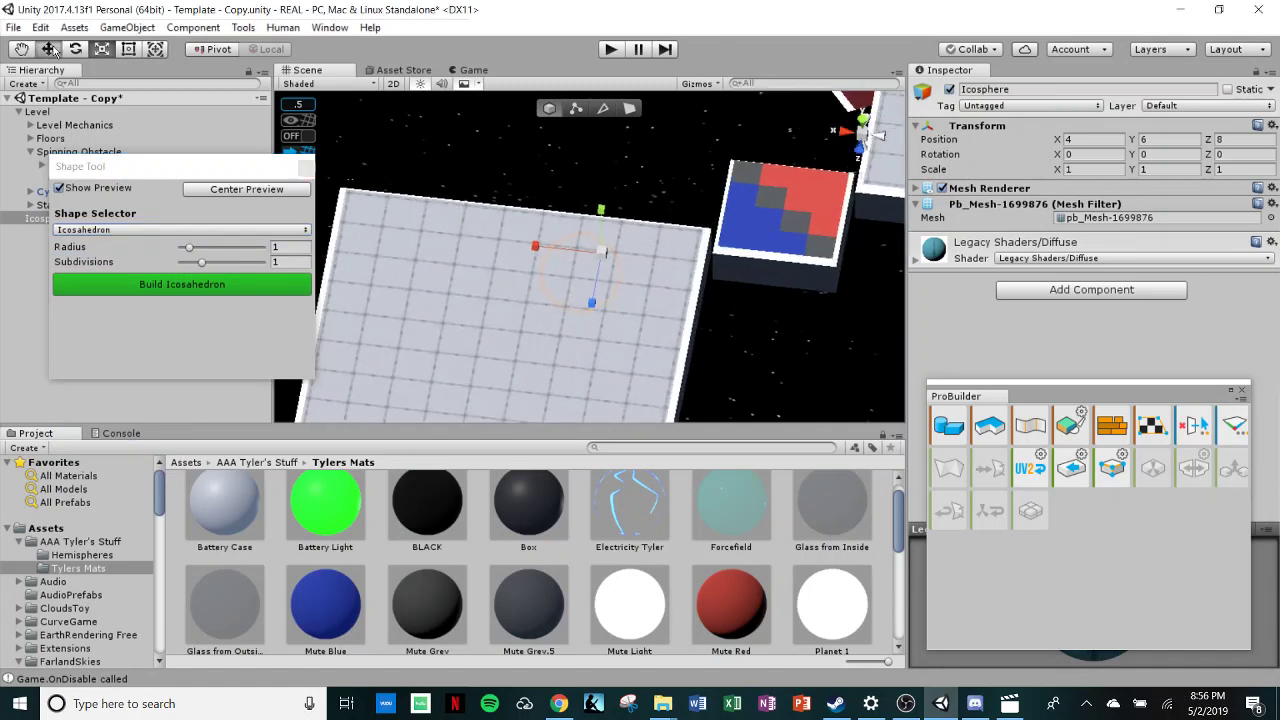
drag(601, 226, 569, 362)
middle_drag(662, 362, 755, 289)
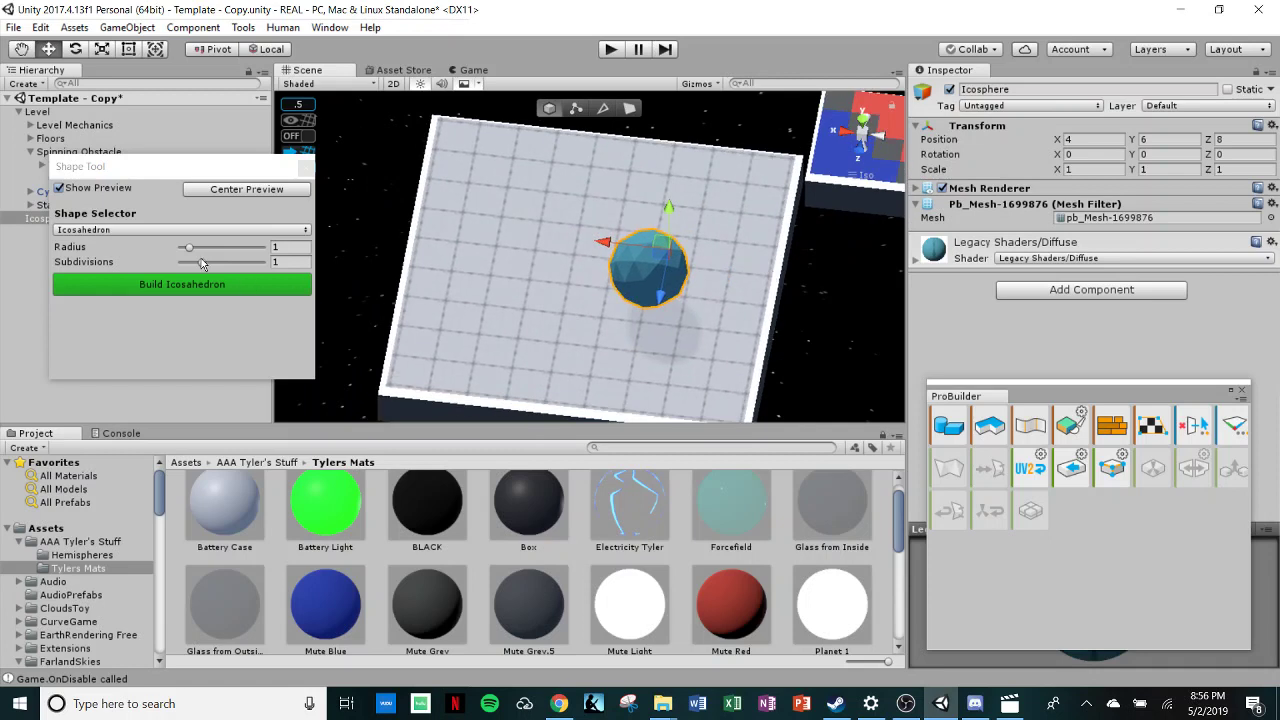
Step: Set the icosahedron's radius to 0.5 with 1 subdivision and build it
click(277, 262)
drag(210, 253, 261, 252)
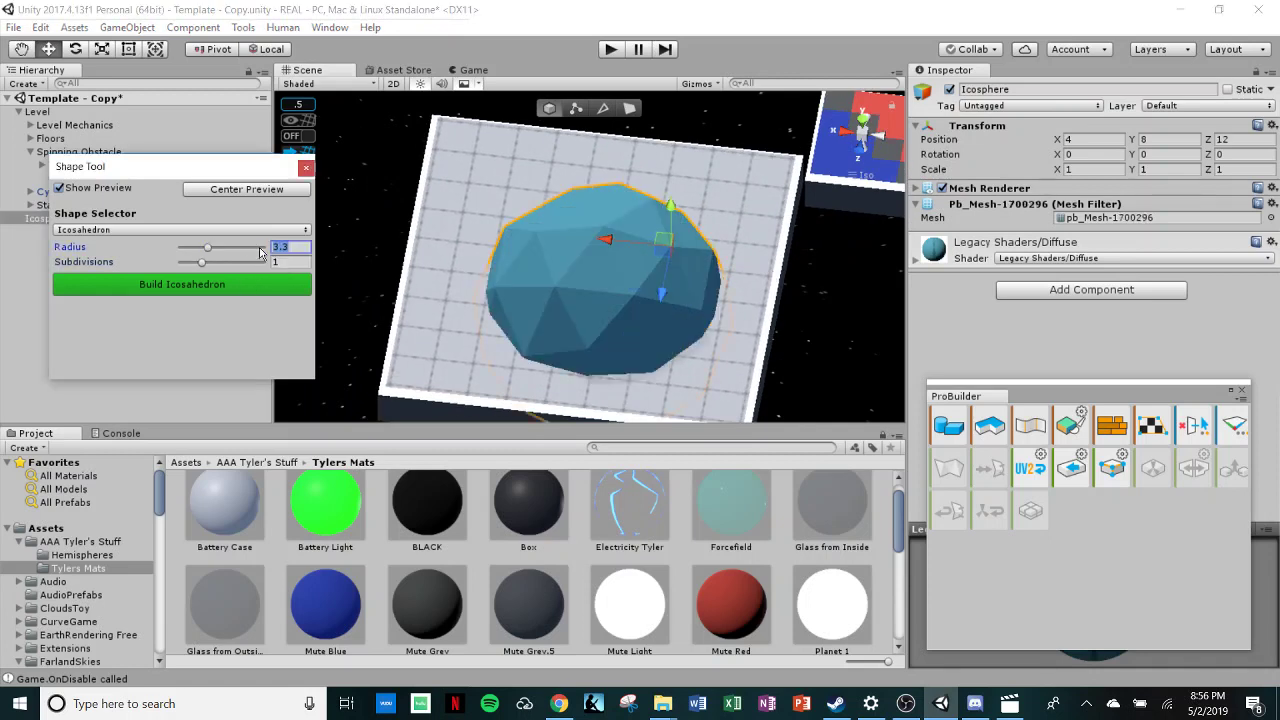
text(0.5)
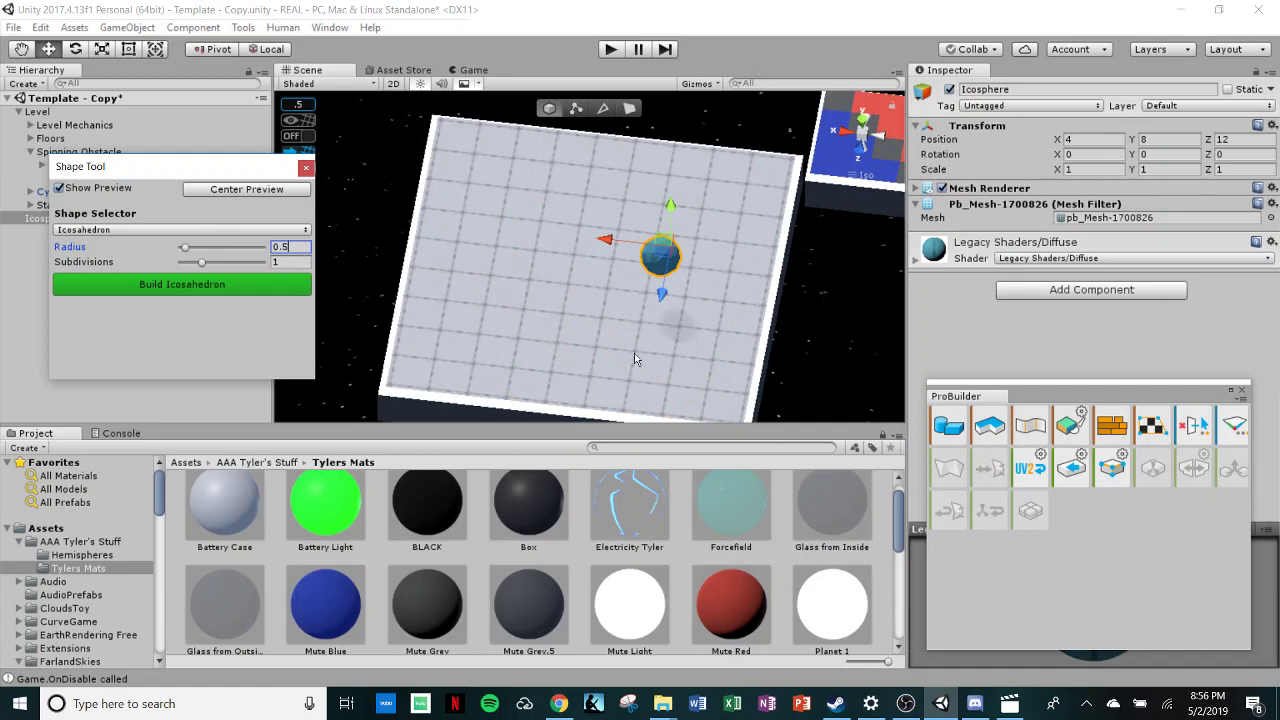
alt+drag(635, 359, 730, 235)
click(261, 293)
click(262, 290)
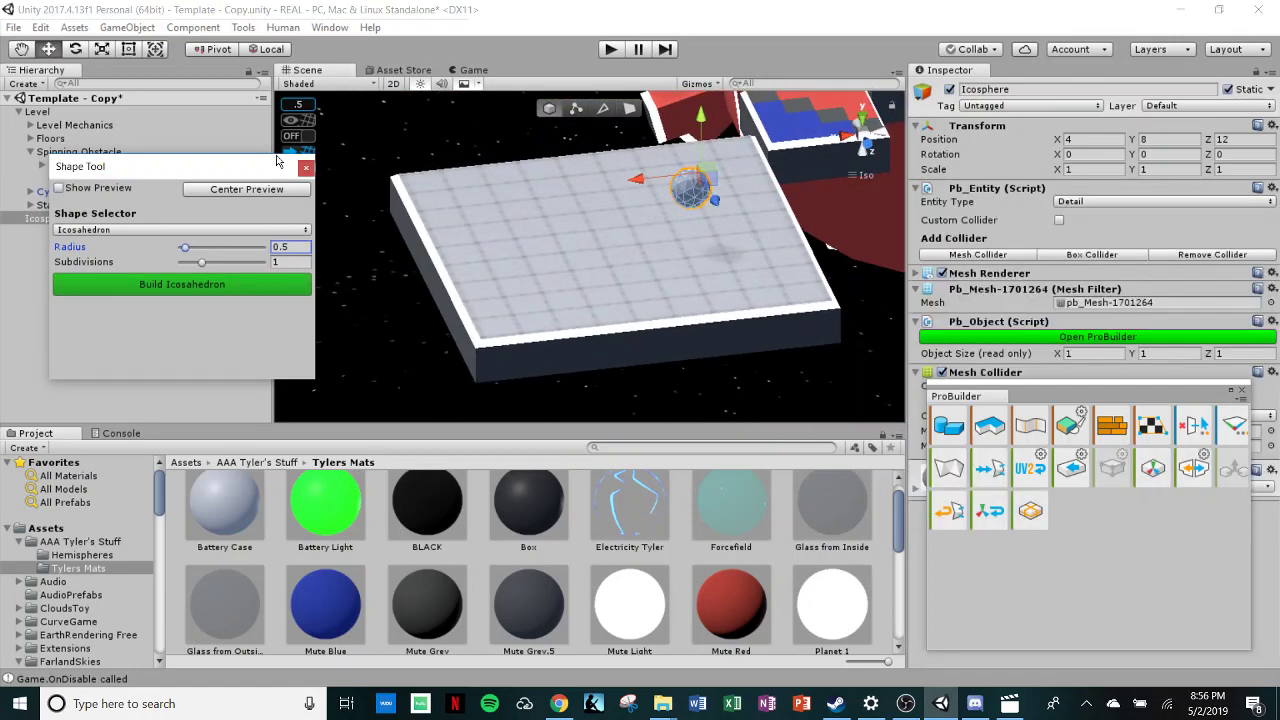
Step: Move the icosphere from the top view toward the platform's middle, to about X 6.4 and Z 11.99
click(866, 142)
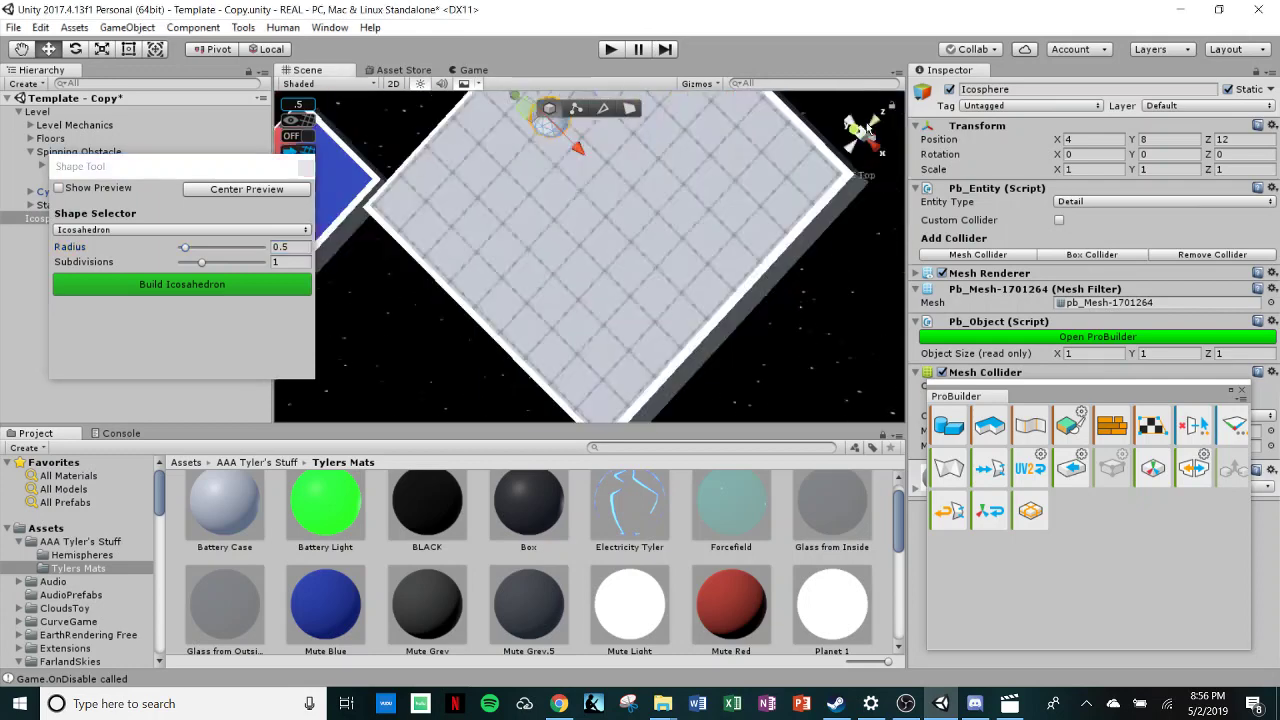
mouse_move(564, 177)
mouse_down()
mouse_move(631, 178)
mouse_move(571, 177)
mouse_move(577, 186)
mouse_up()
scroll(600, 180, down, 1)
scroll(590, 195, up, 1)
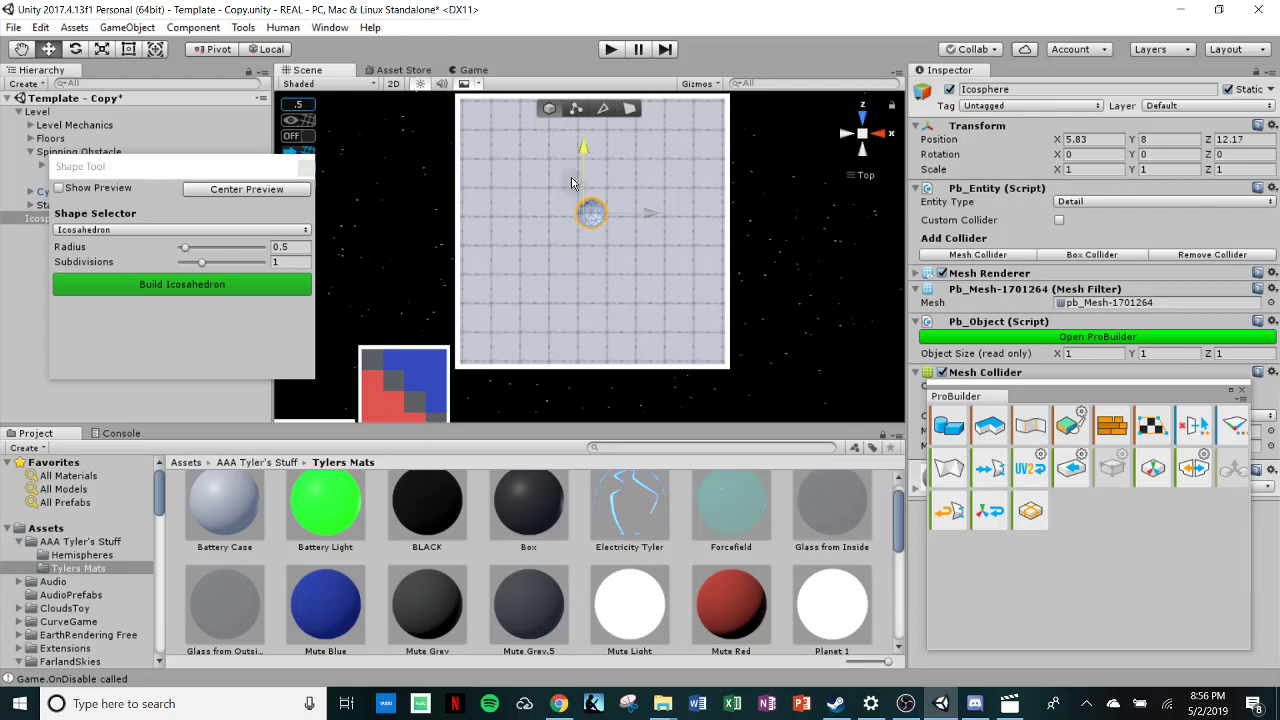
alt+drag(626, 255, 585, 186)
drag(641, 219, 662, 227)
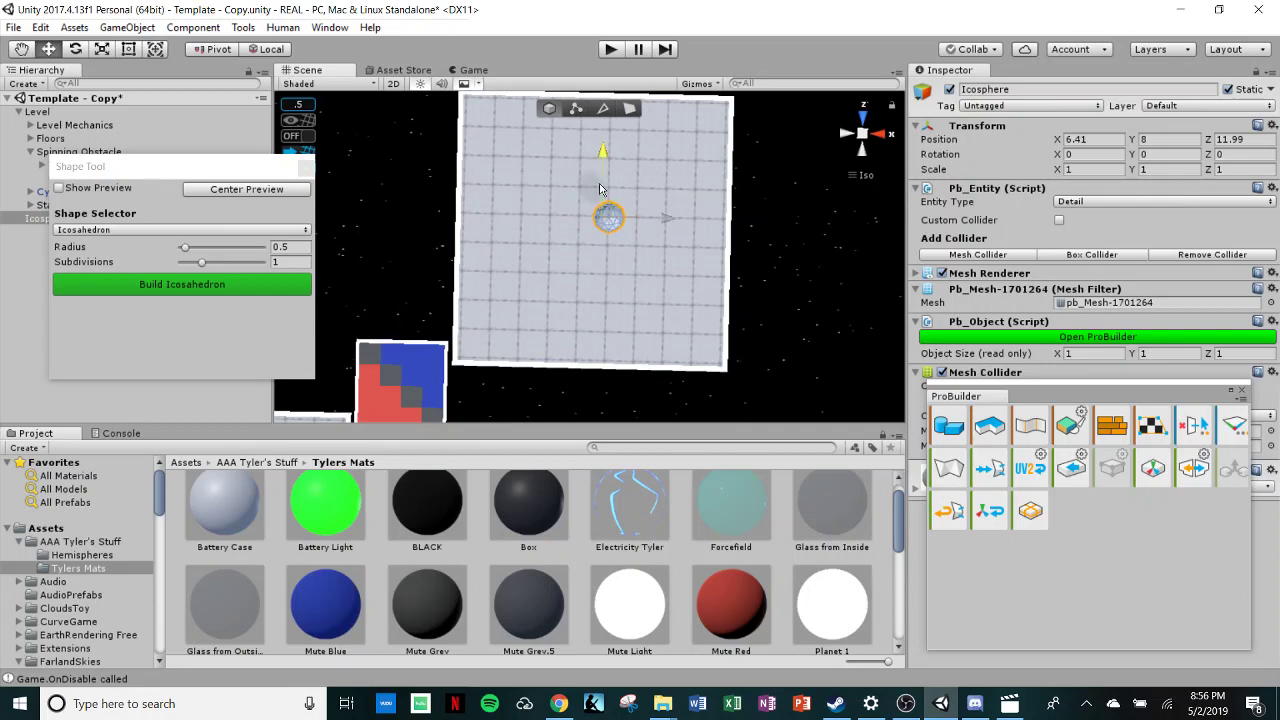
scroll(600, 189, up, 8)
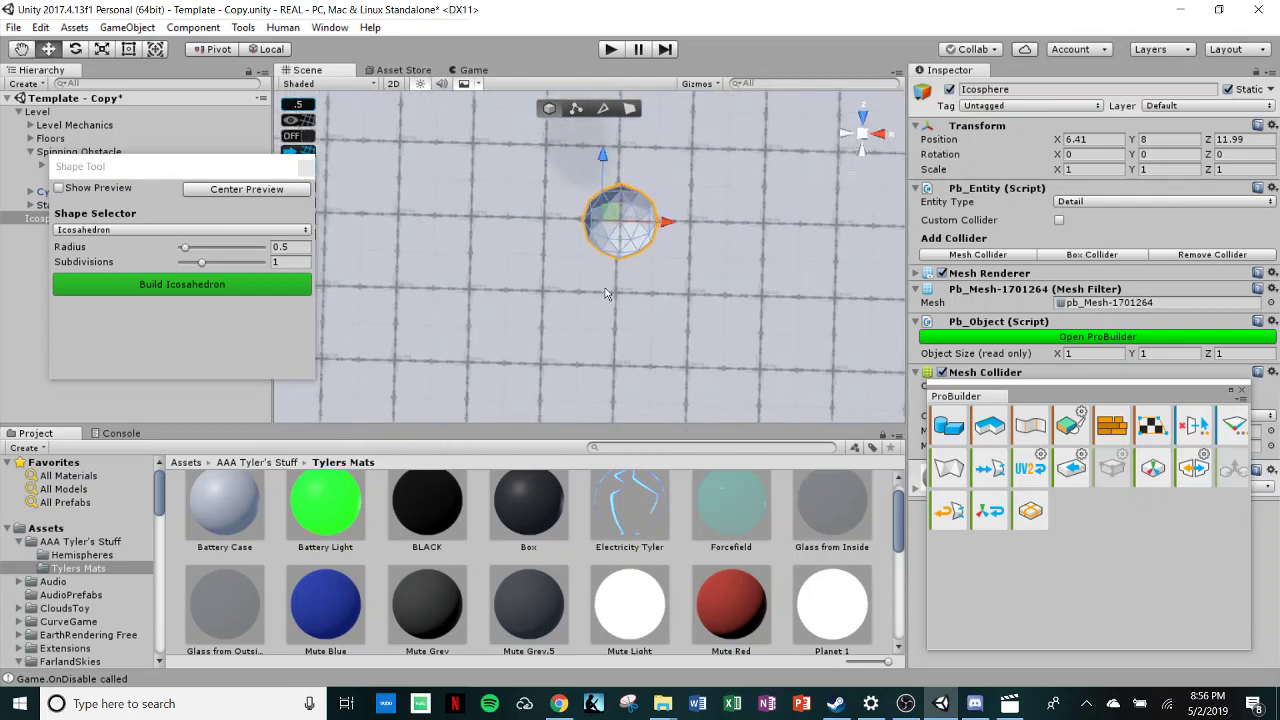
alt+drag(605, 293, 605, 212)
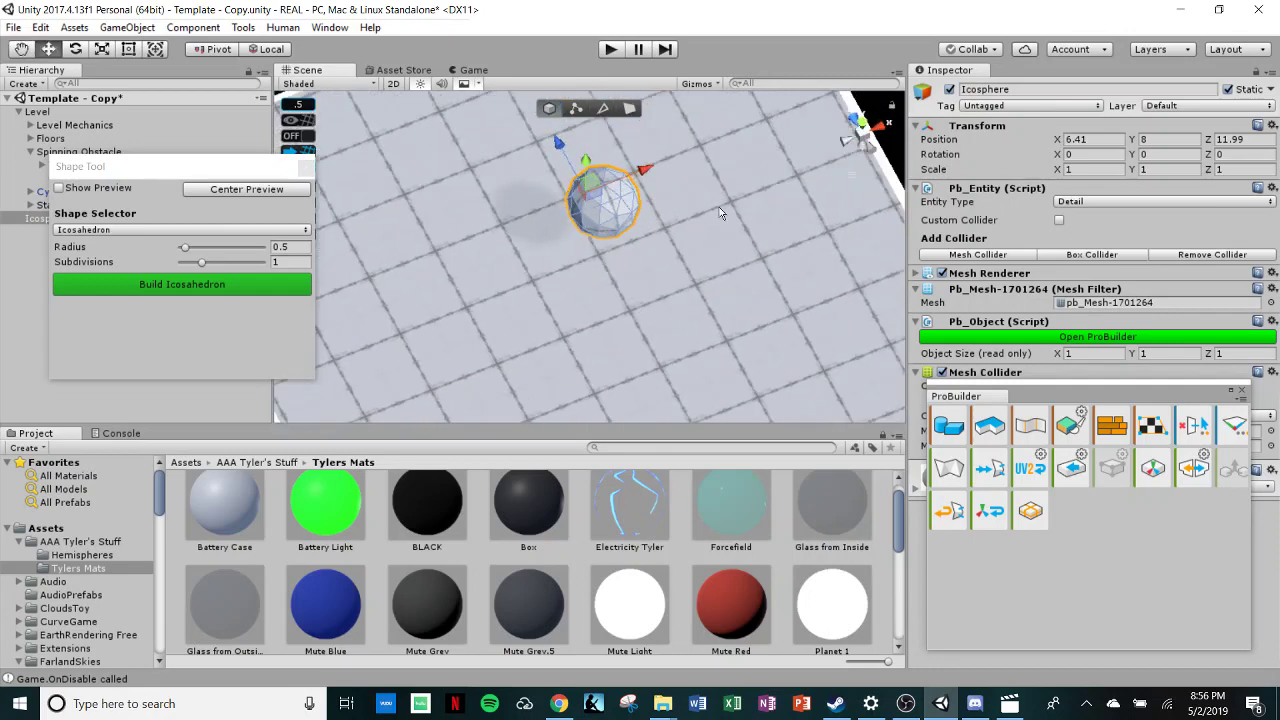
alt+drag(719, 212, 617, 271)
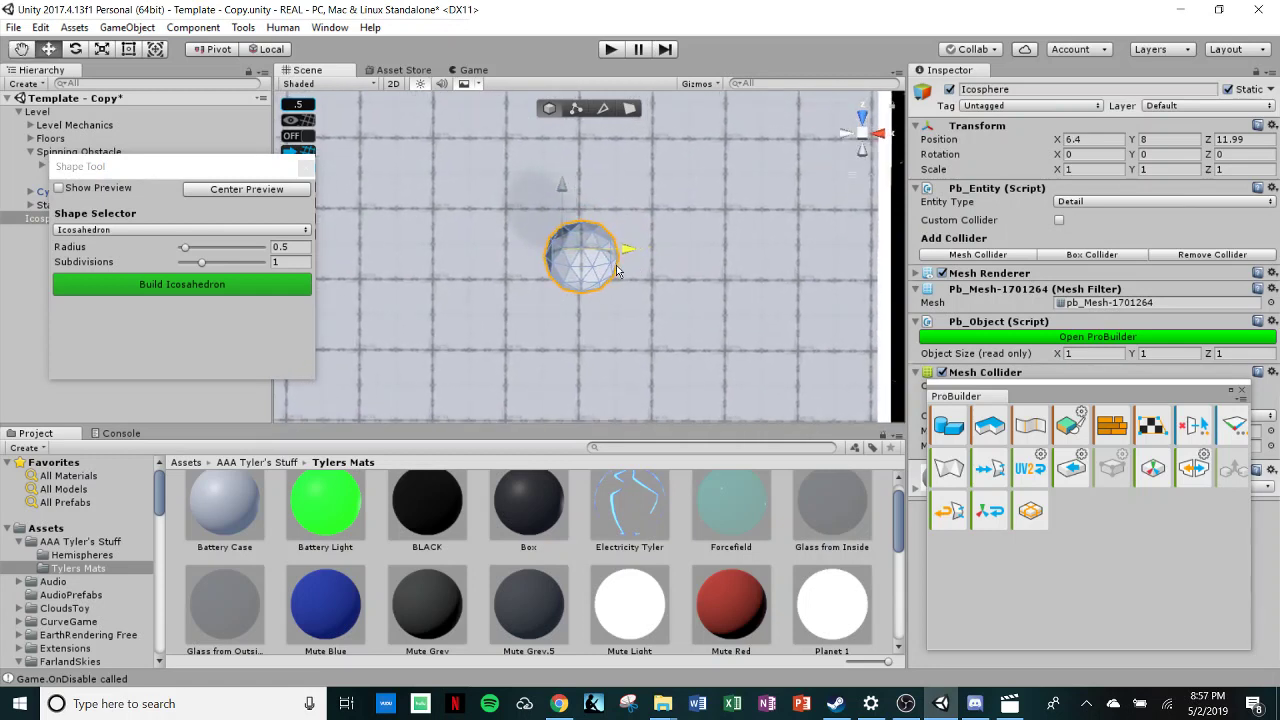
Step: Center the icosphere's pivot on its mesh and close the Shape Tool
click(1152, 470)
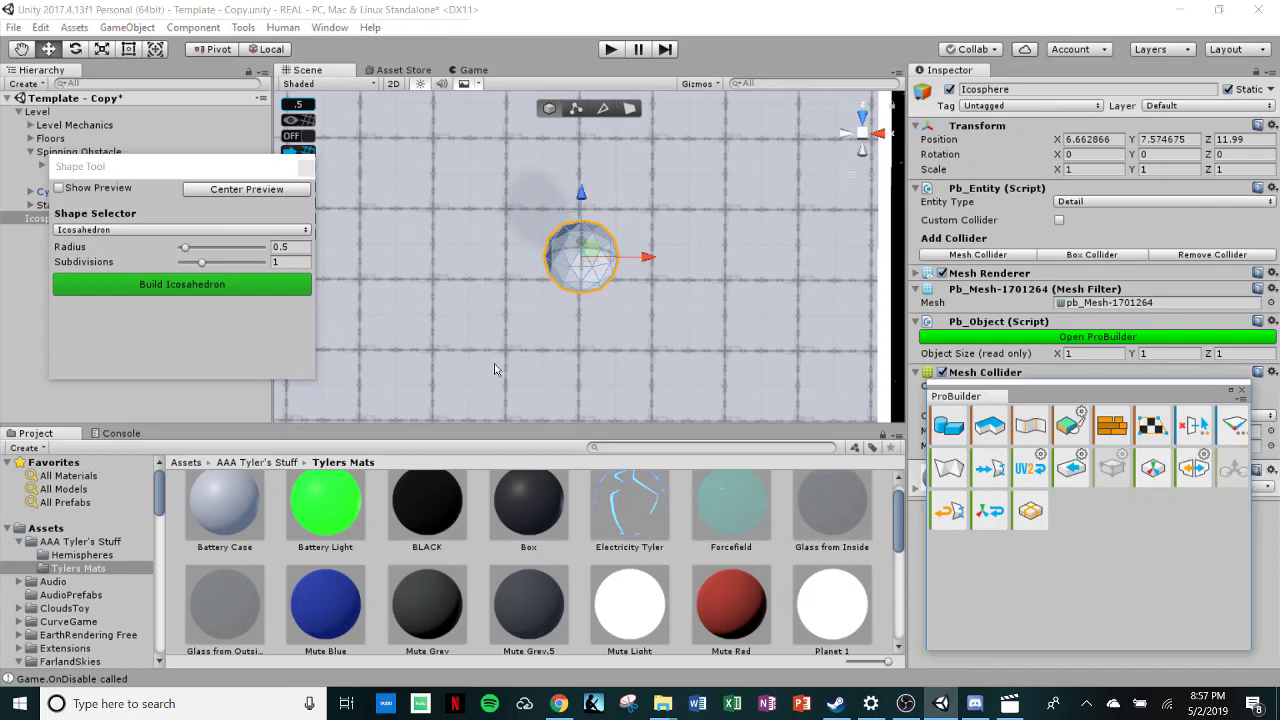
right_drag(494, 369, 760, 214)
right_drag(600, 370, 746, 194)
middle_drag(680, 205, 660, 378)
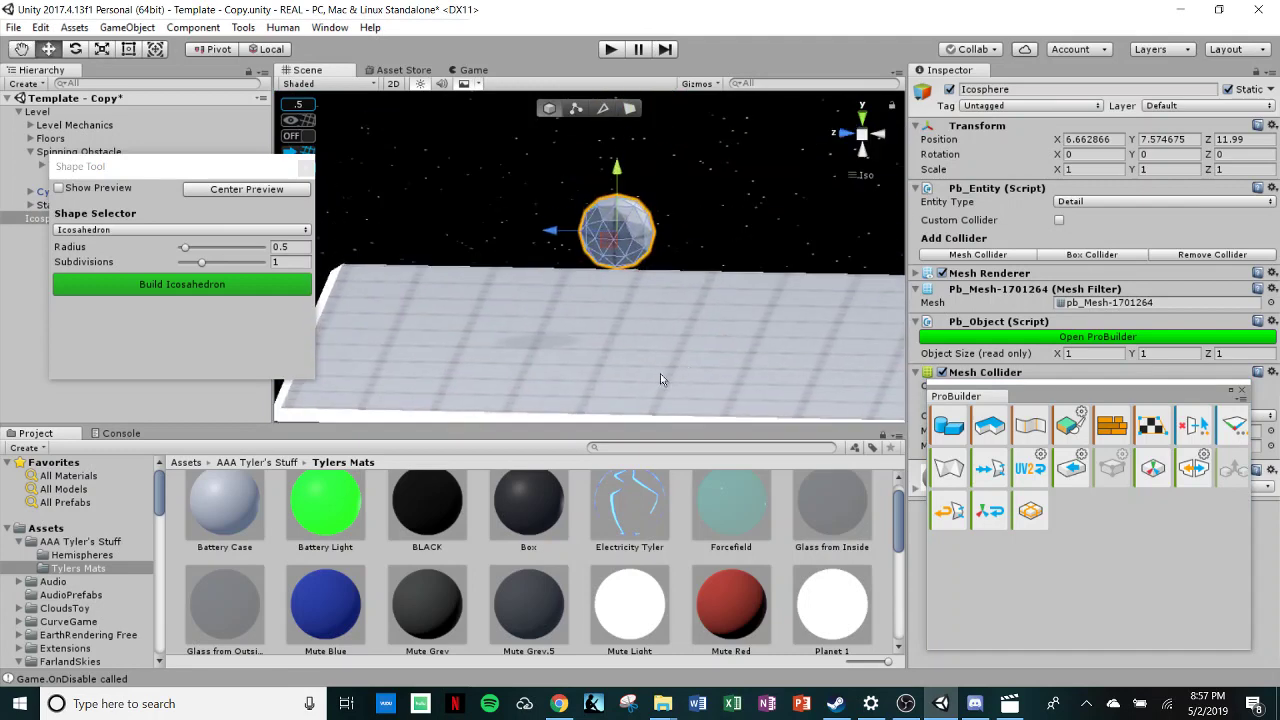
alt+drag(660, 379, 313, 203)
click(299, 171)
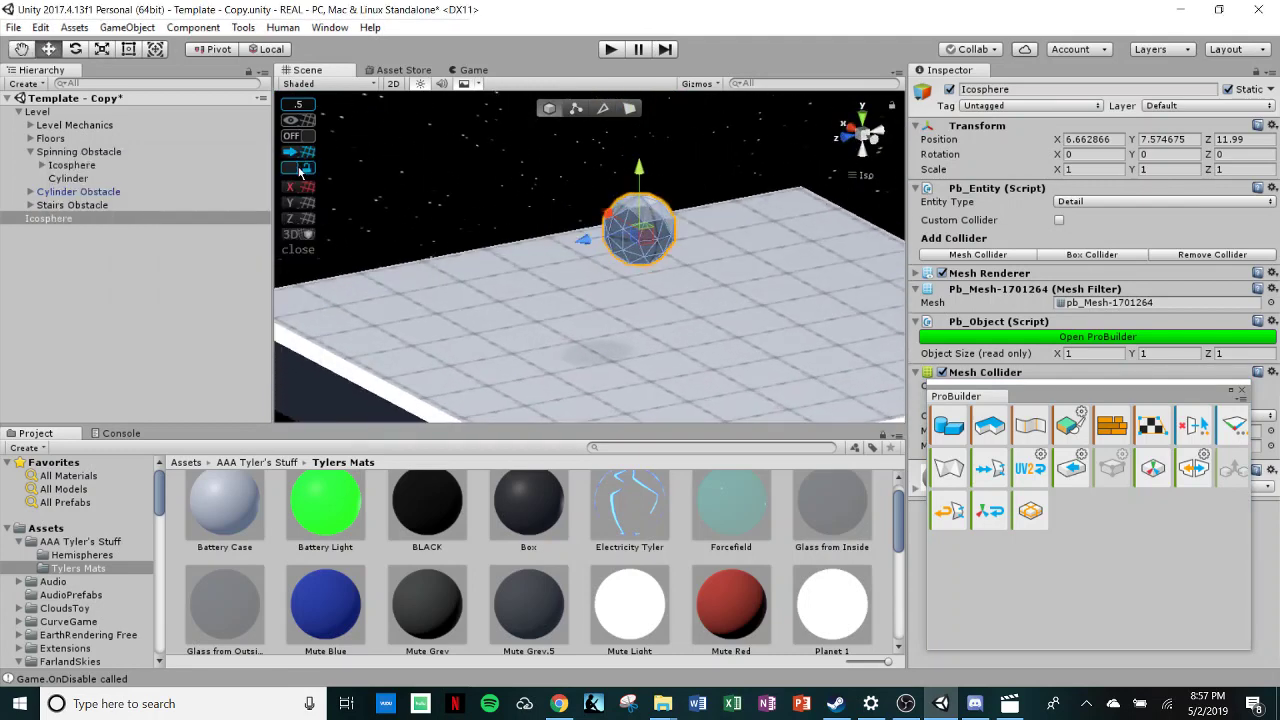
Step: Lower the icosphere to Y 6.87 and center it on the platform from the top view at X 6.15, Z 11.57
drag(640, 182, 639, 237)
click(862, 118)
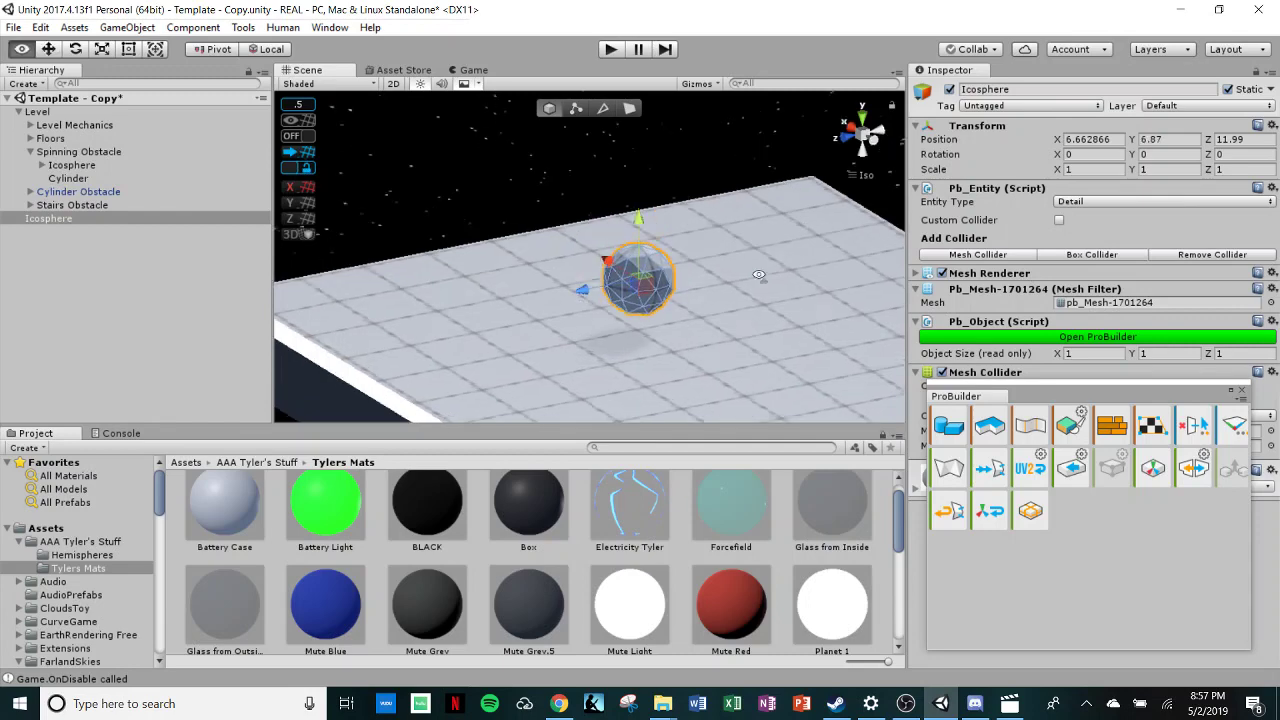
click(862, 126)
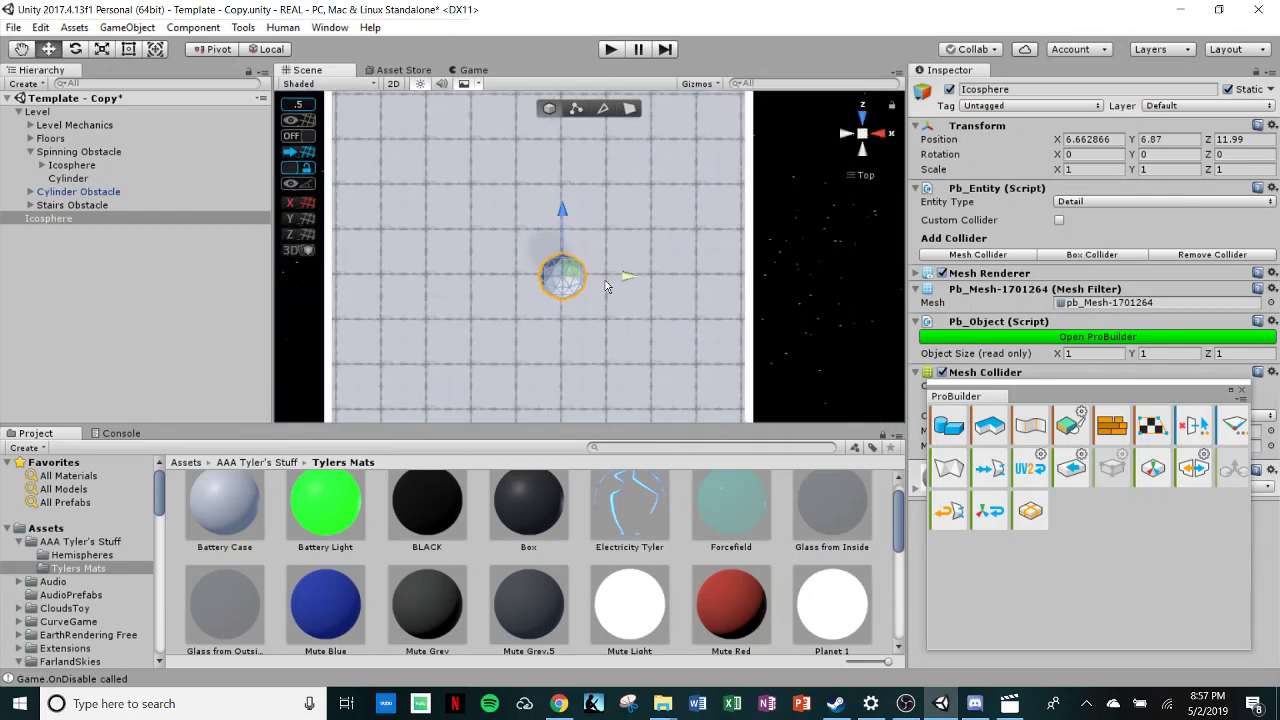
middle_drag(617, 310, 654, 276)
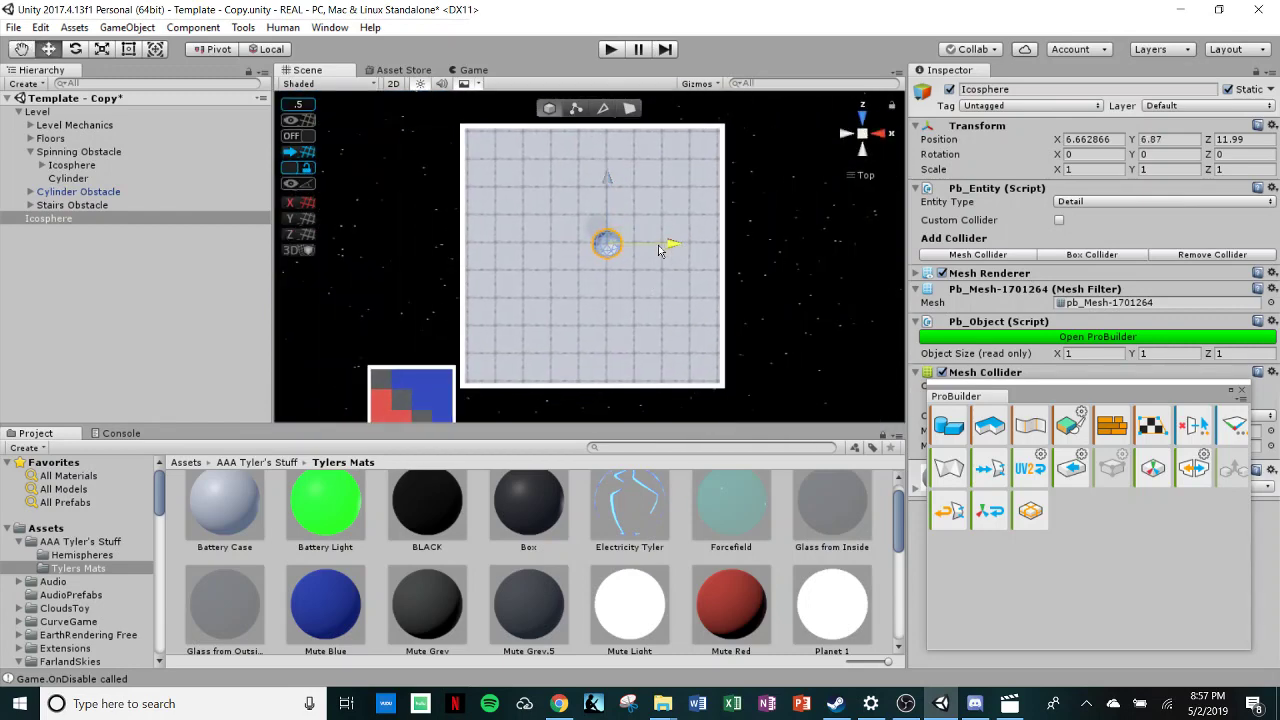
drag(659, 251, 647, 256)
drag(591, 193, 590, 205)
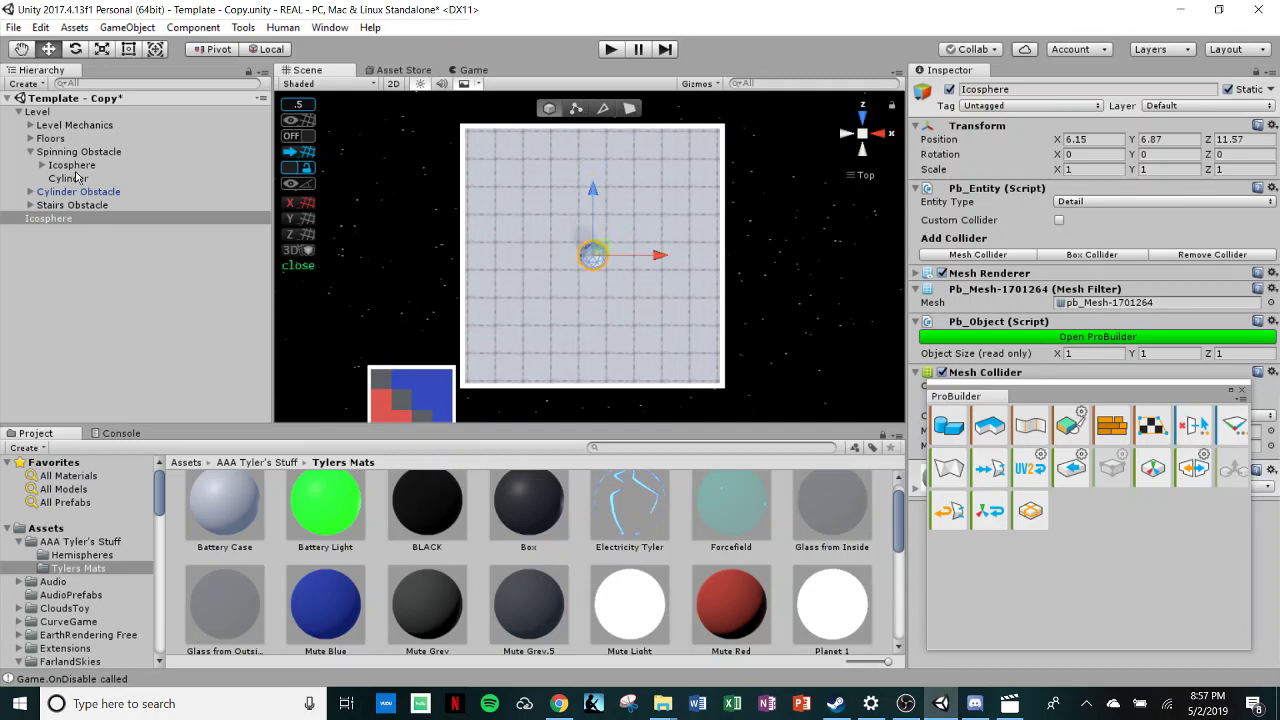
Step: Examine how the existing Spinning, Cylinder and Stairs obstacles are grouped as separate parent objects under Level
click(30, 152)
alt+drag(760, 345, 520, 160)
middle_drag(520, 160, 809, 331)
alt+drag(809, 331, 607, 266)
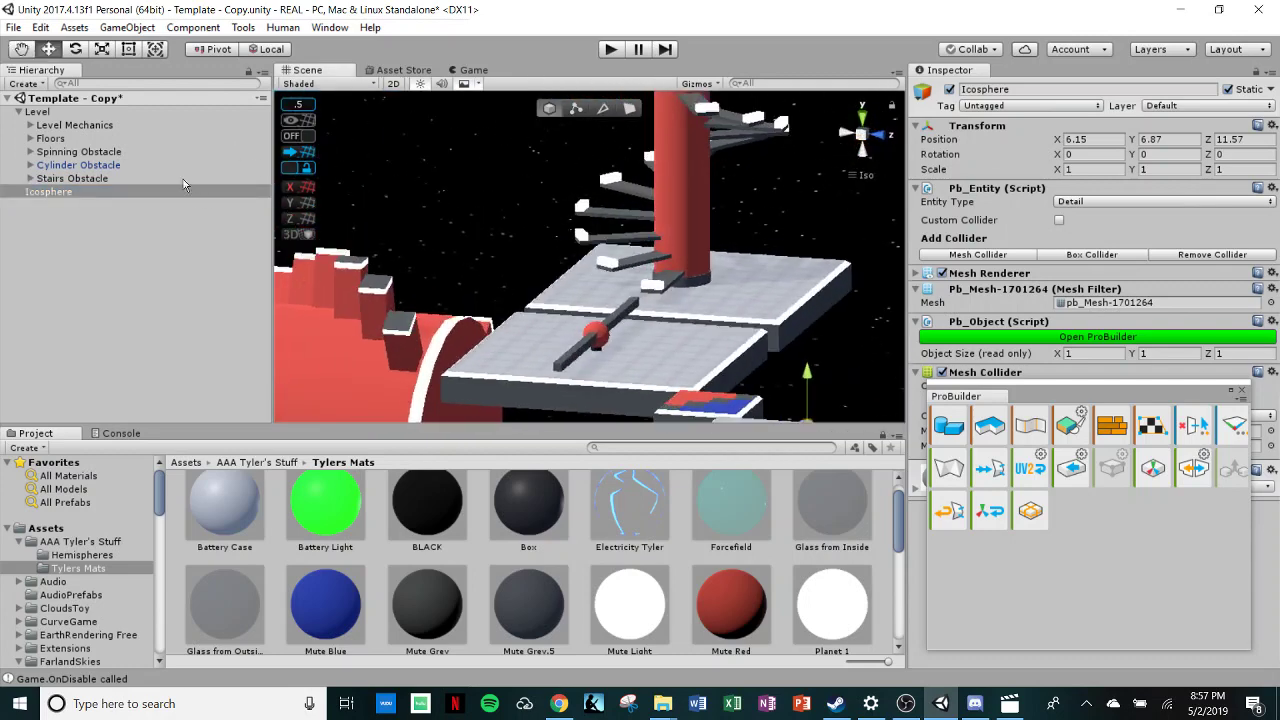
click(110, 152)
key(f)
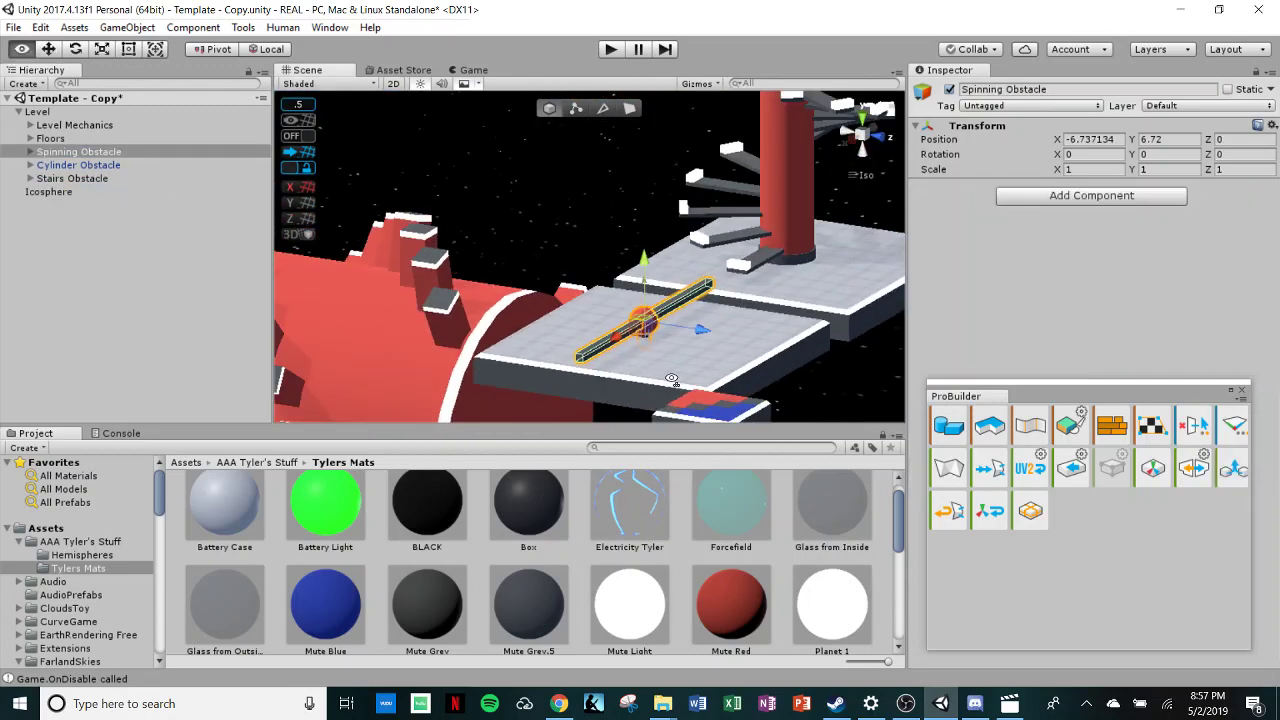
click(120, 166)
key(f)
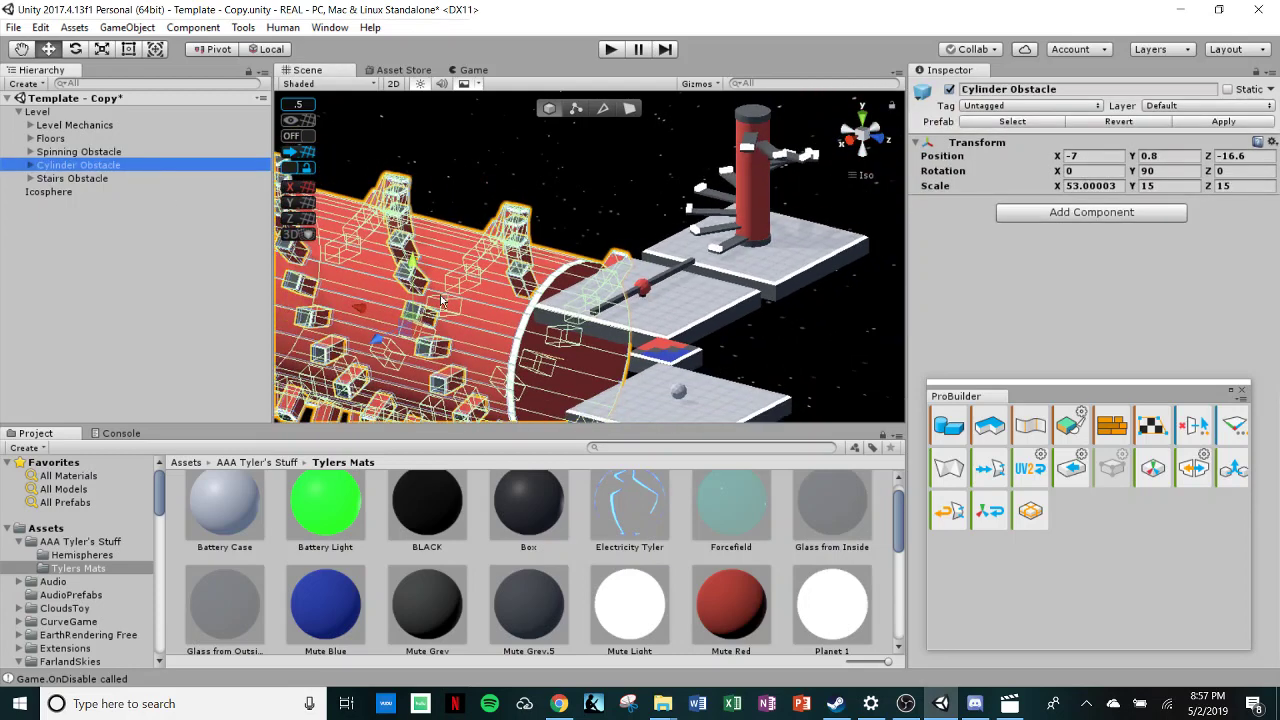
click(99, 179)
key(f)
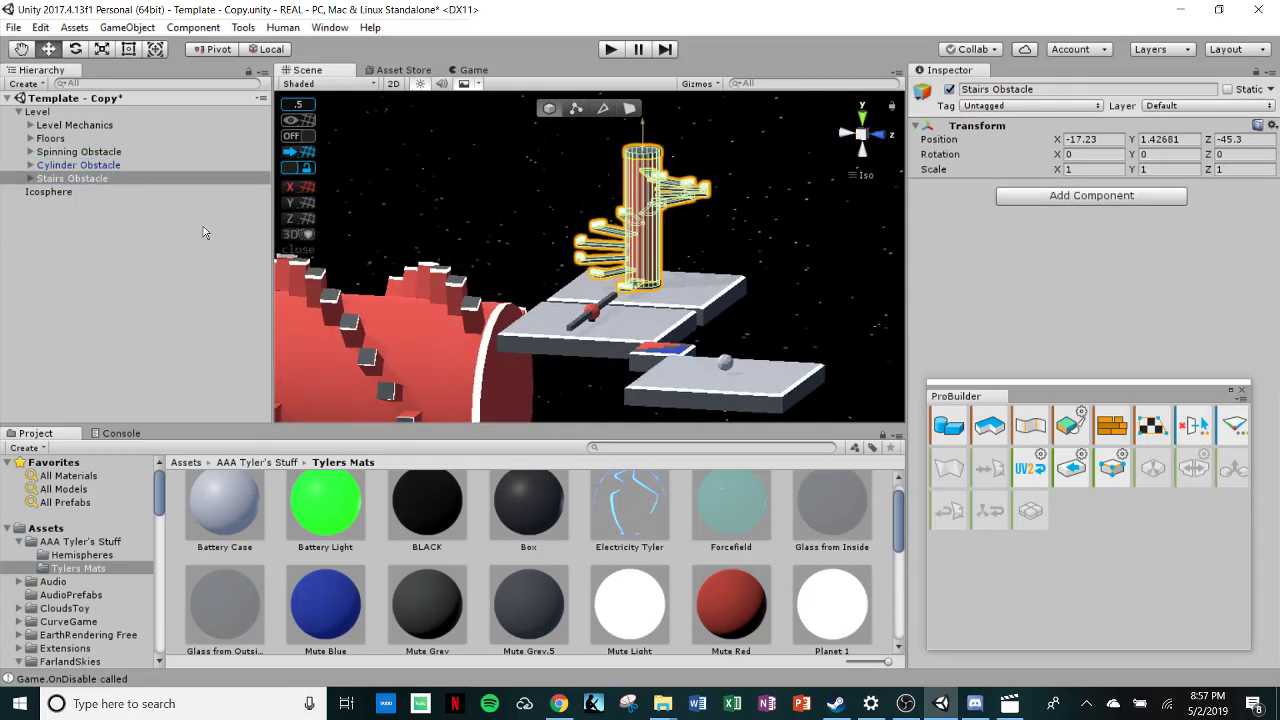
click(812, 271)
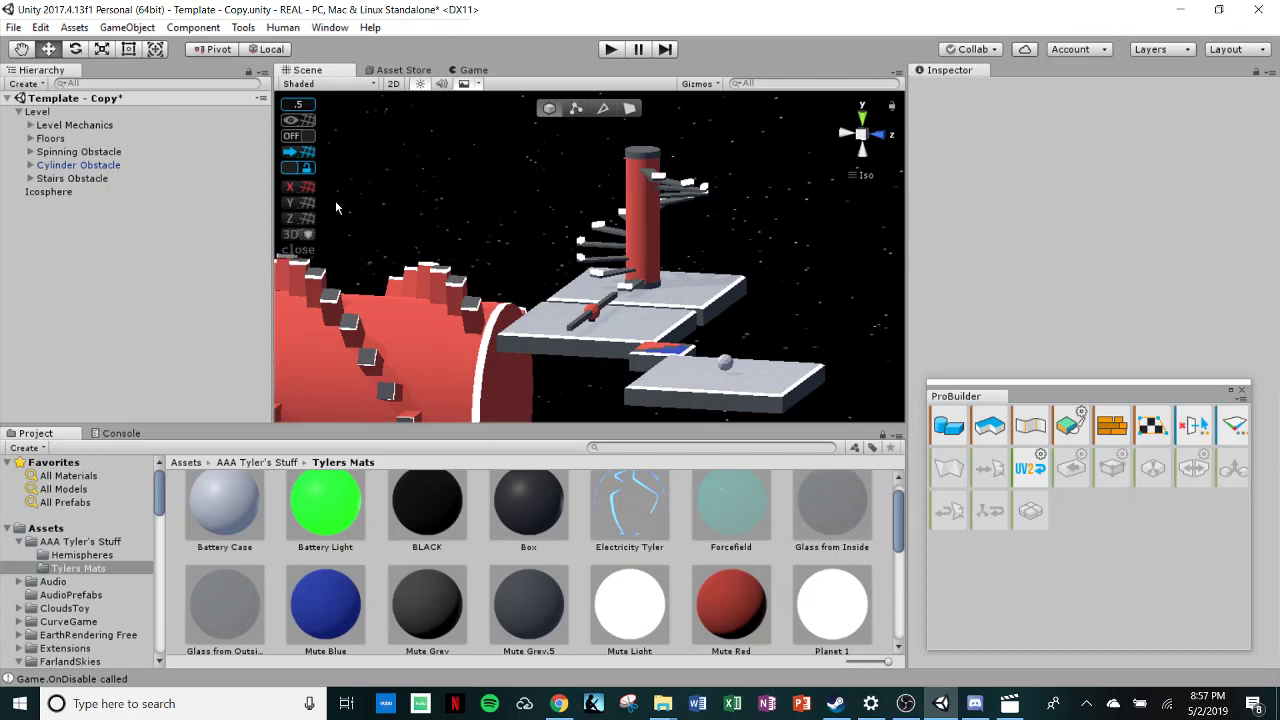
Step: Create an empty object as a child of the icosphere, then reparent it directly under Level
double_click(48, 191)
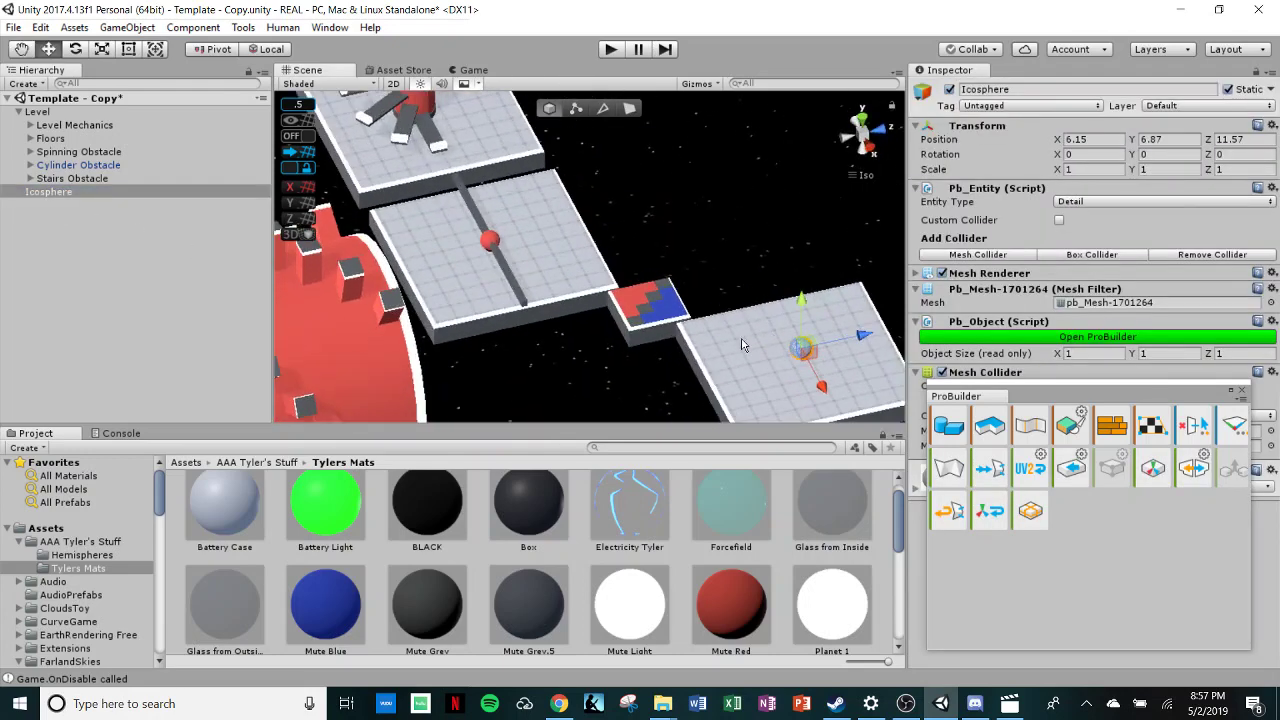
click(67, 193)
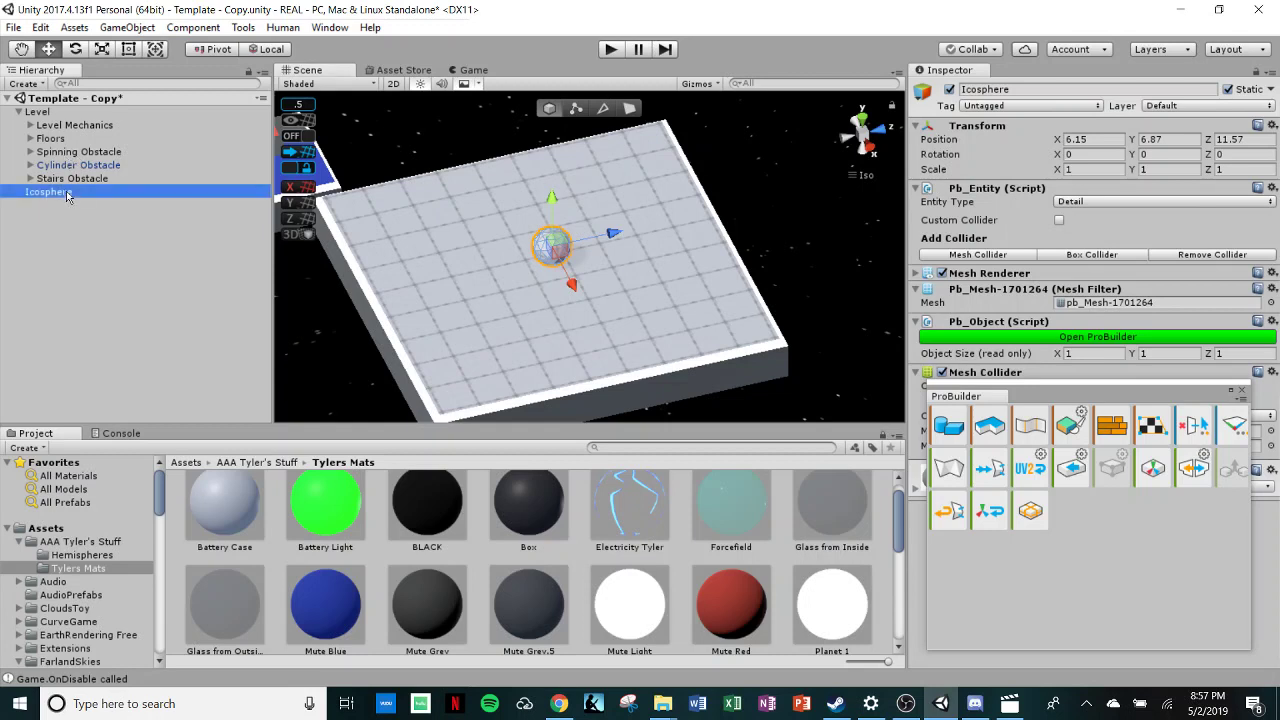
right_click(67, 196)
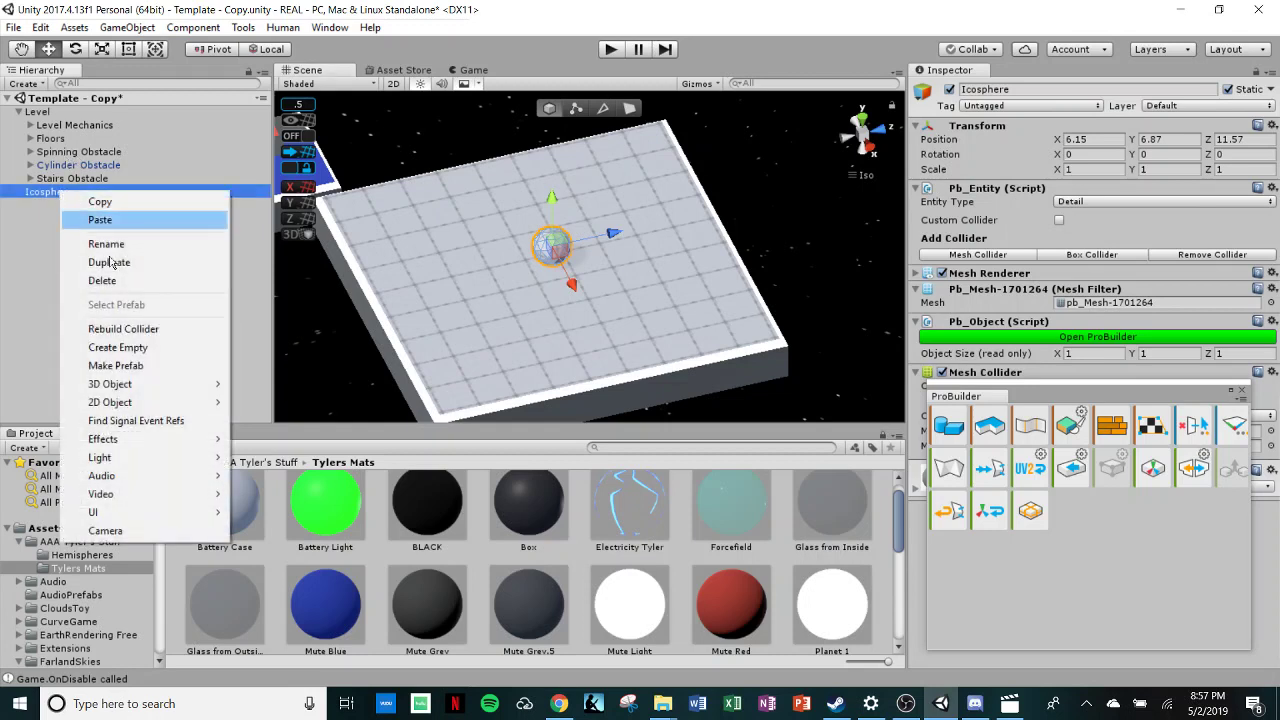
click(145, 349)
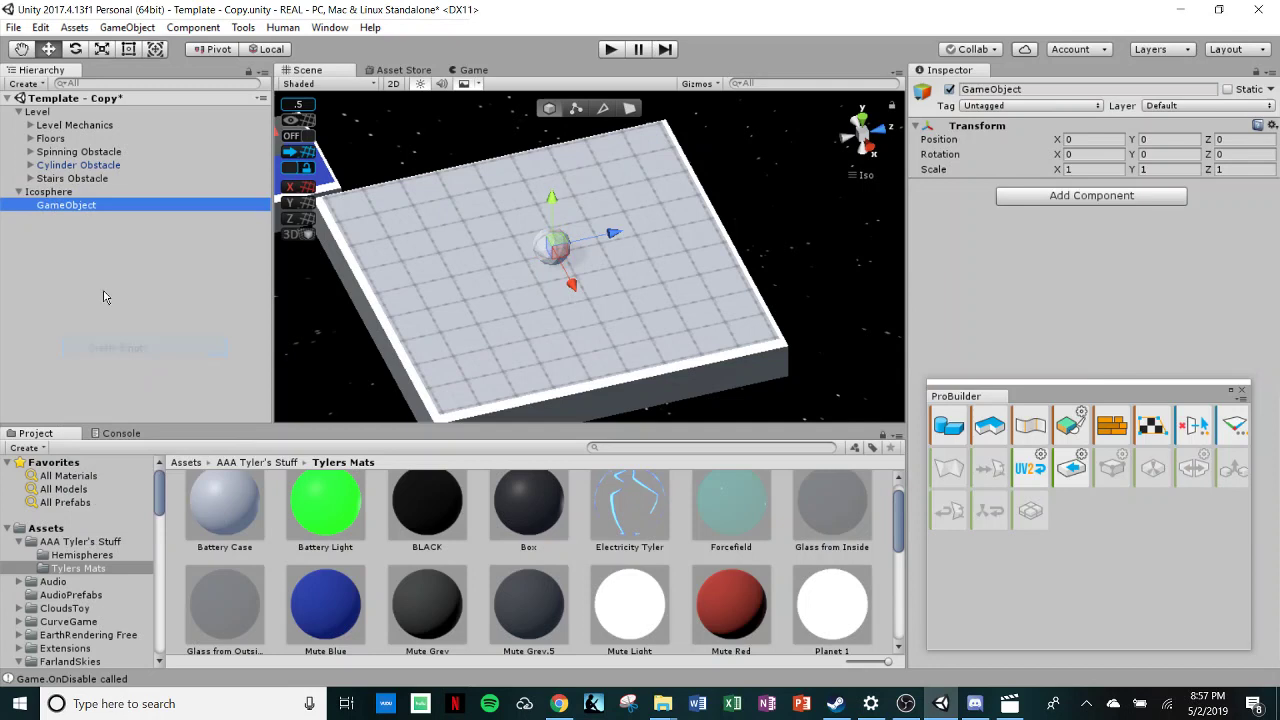
click(69, 207)
click(120, 222)
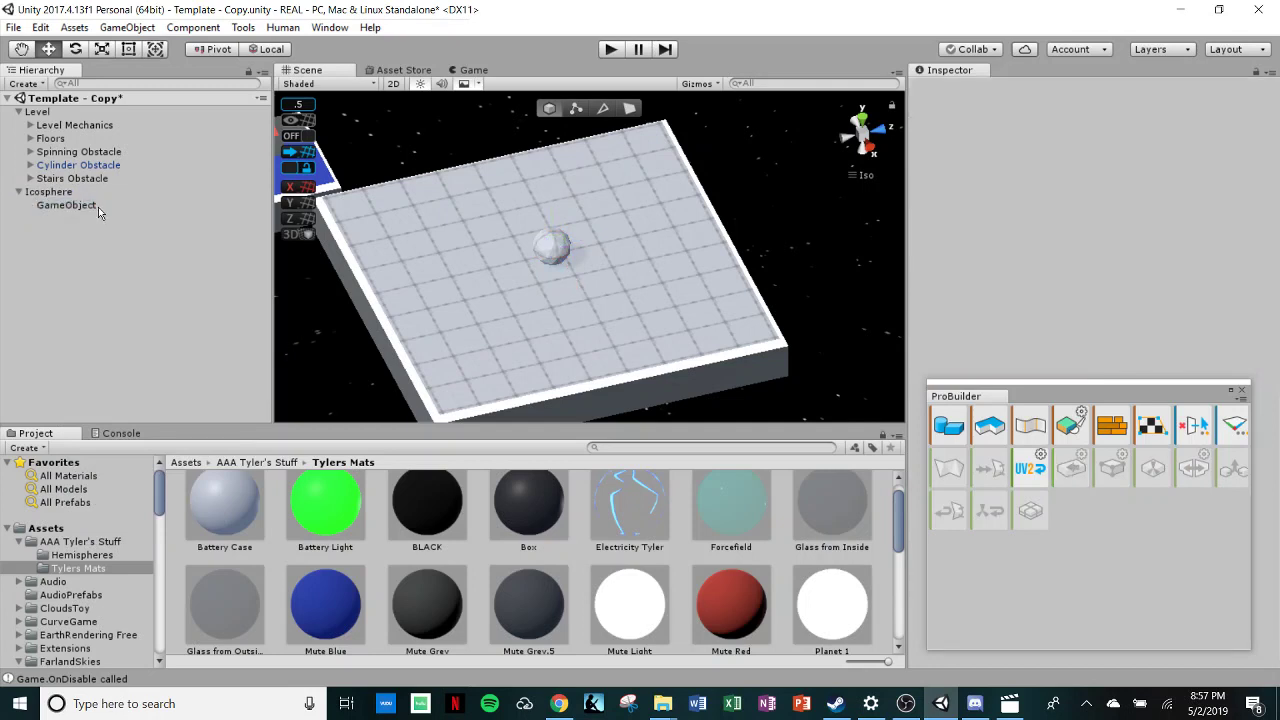
drag(92, 206, 62, 112)
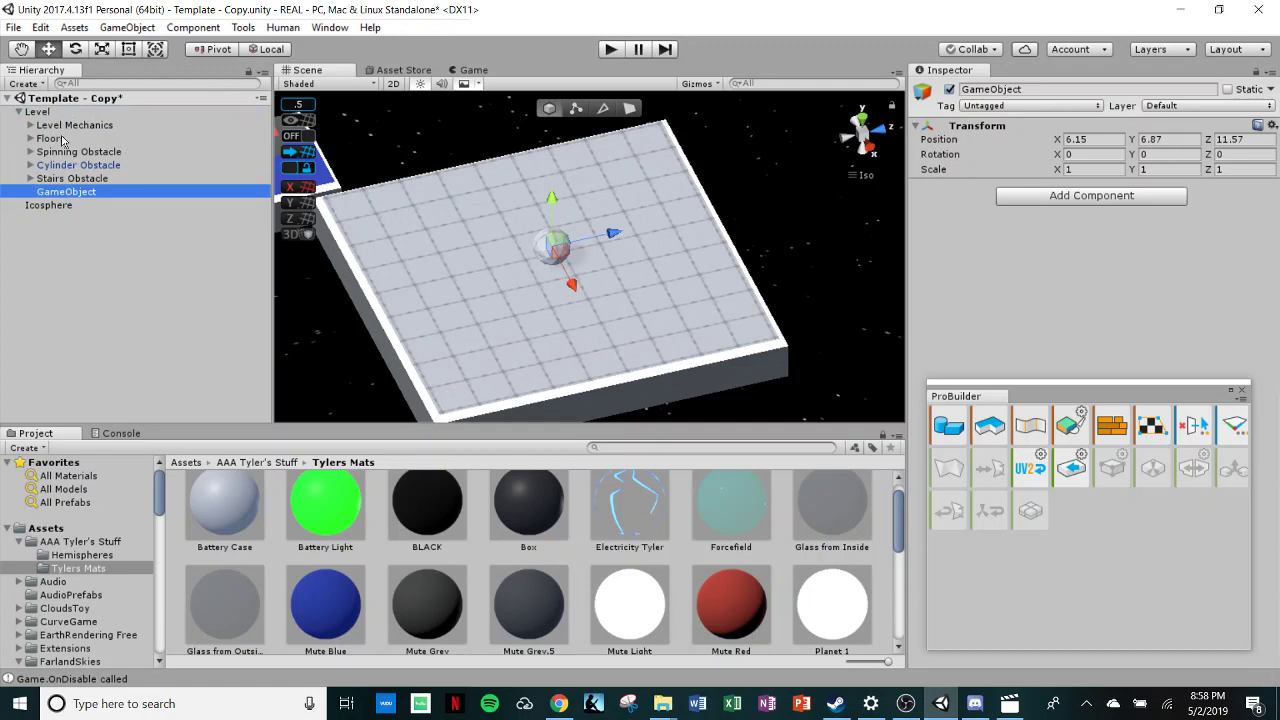
Step: Rename the empty object New Spinning Obstacle and make the icosphere its child
click(79, 192)
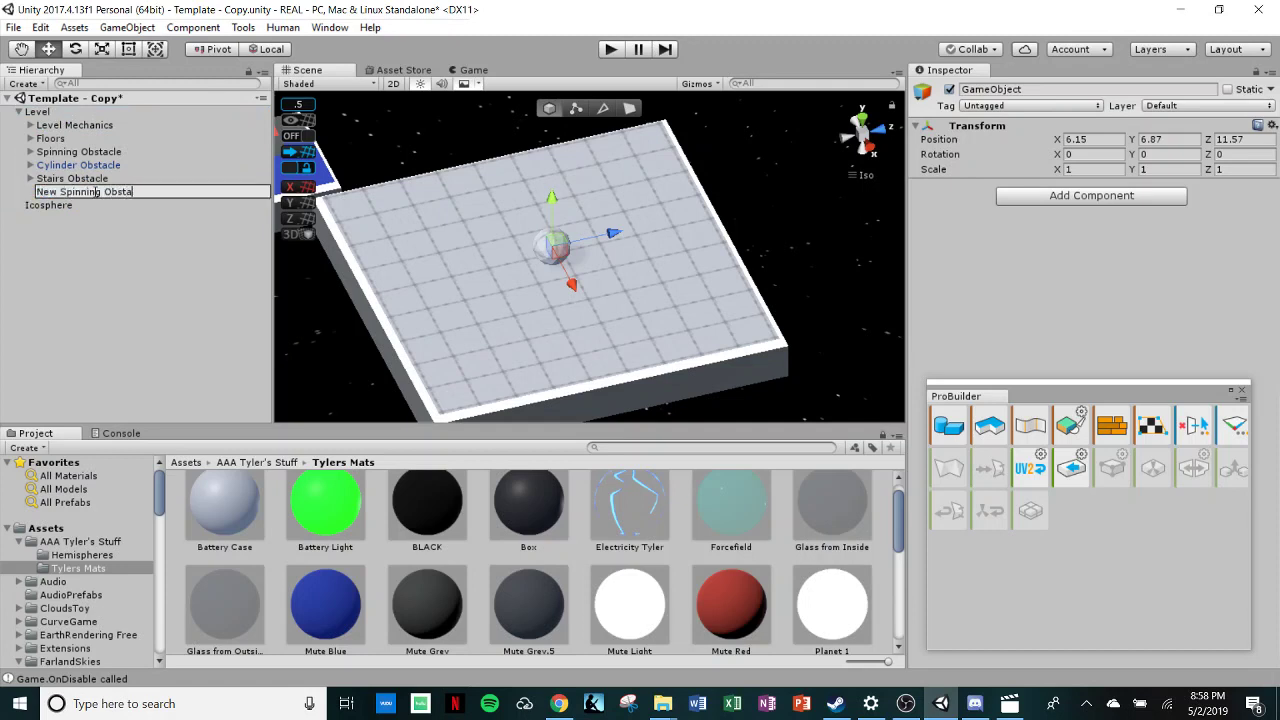
key(Return)
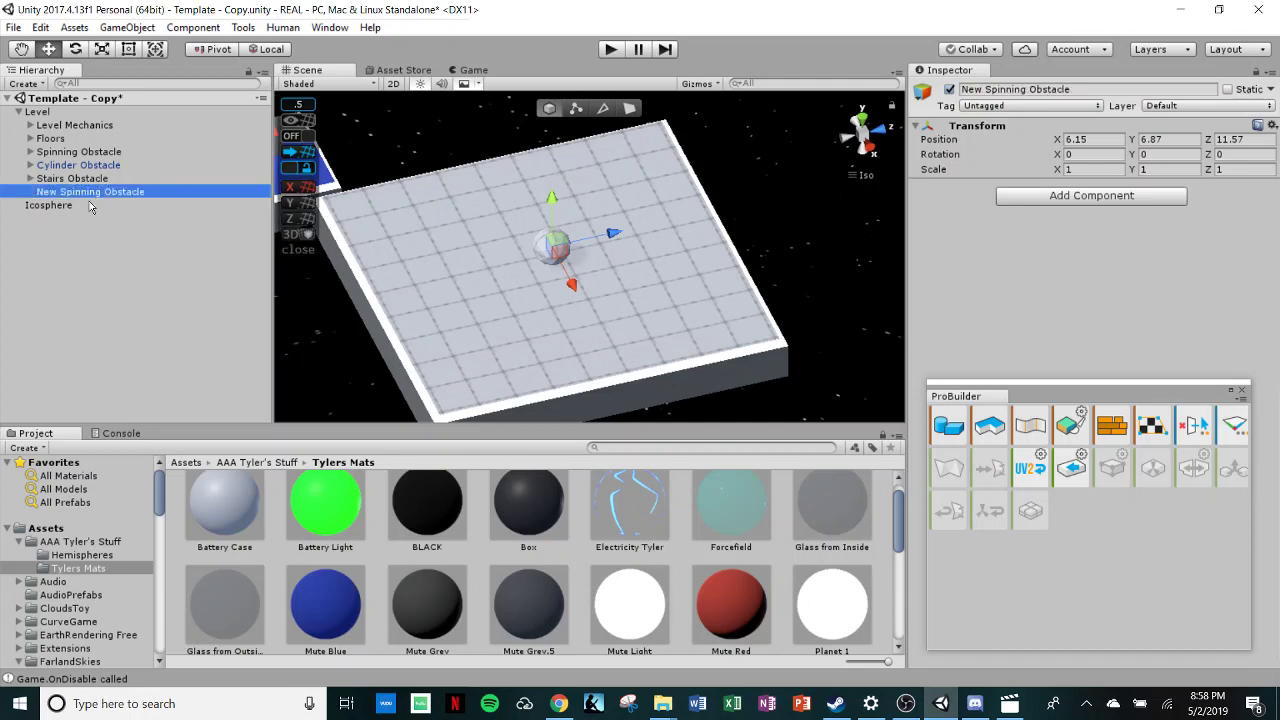
drag(49, 205, 82, 195)
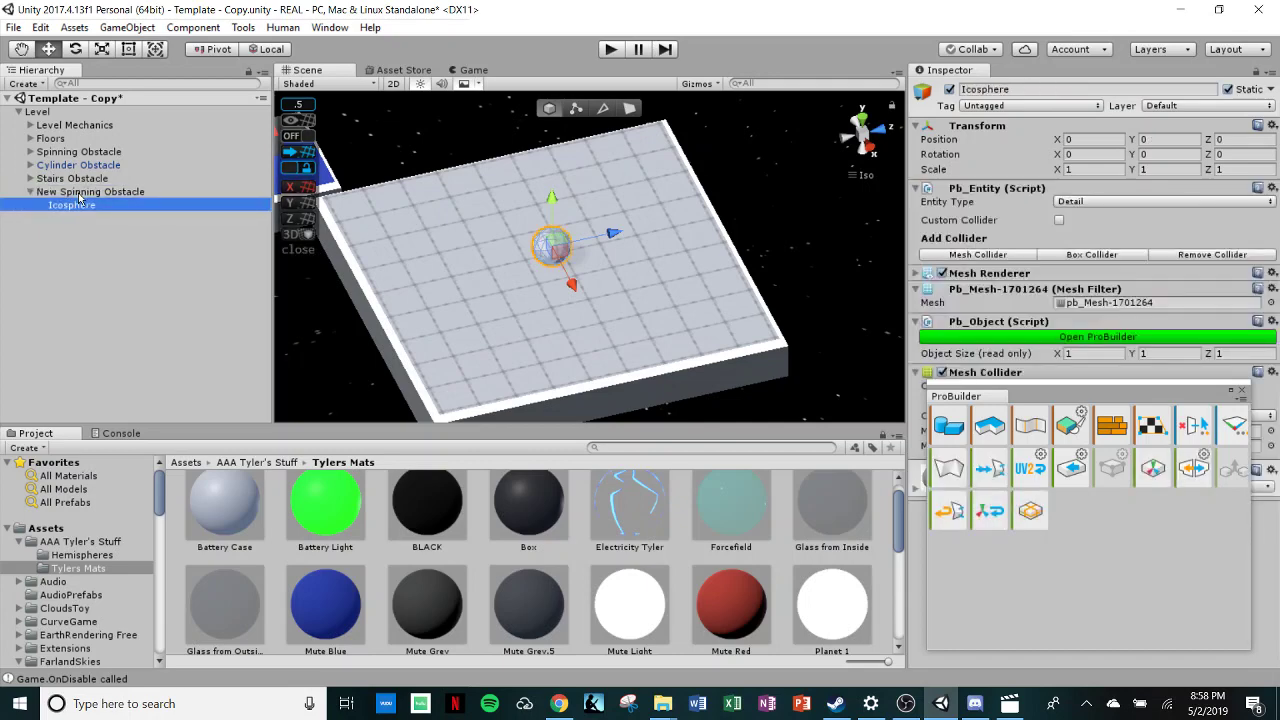
Step: Compare the positions and transforms of New Spinning Obstacle and its child icosphere
right_drag(491, 297, 695, 205)
scroll(500, 298, up, 1)
scroll(583, 258, up, 7)
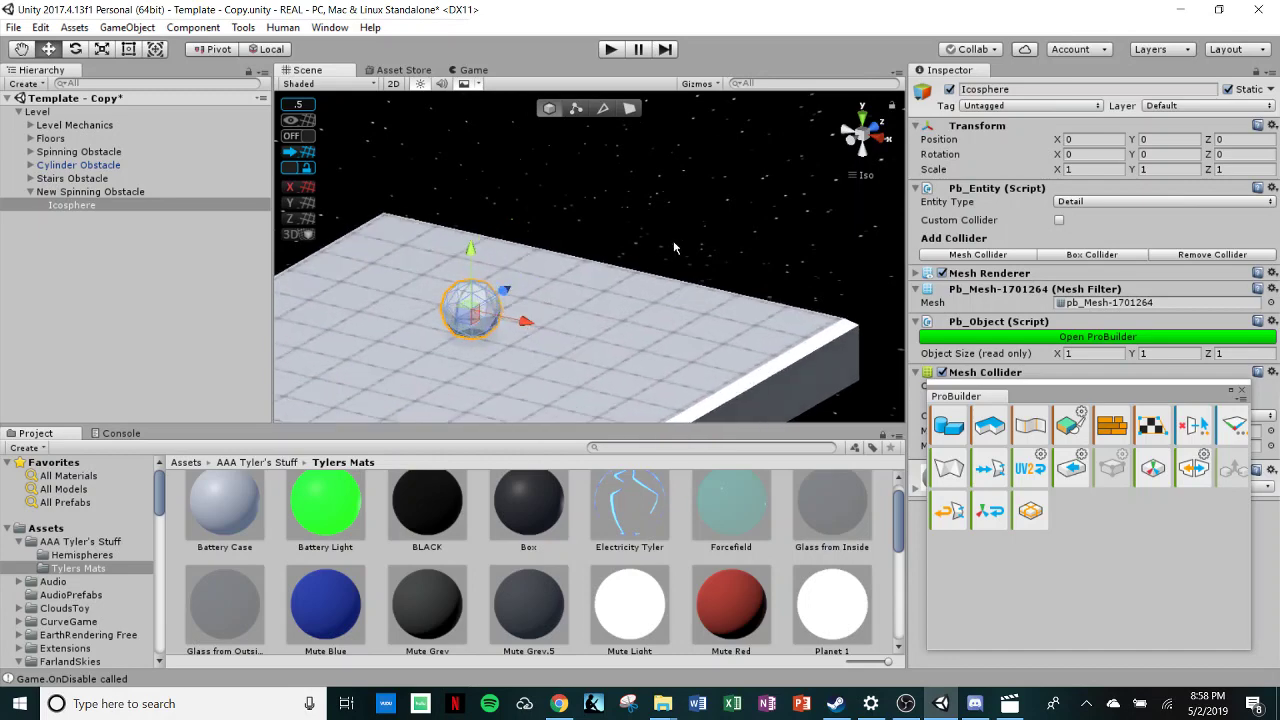
click(685, 239)
middle_drag(540, 301, 607, 270)
click(113, 193)
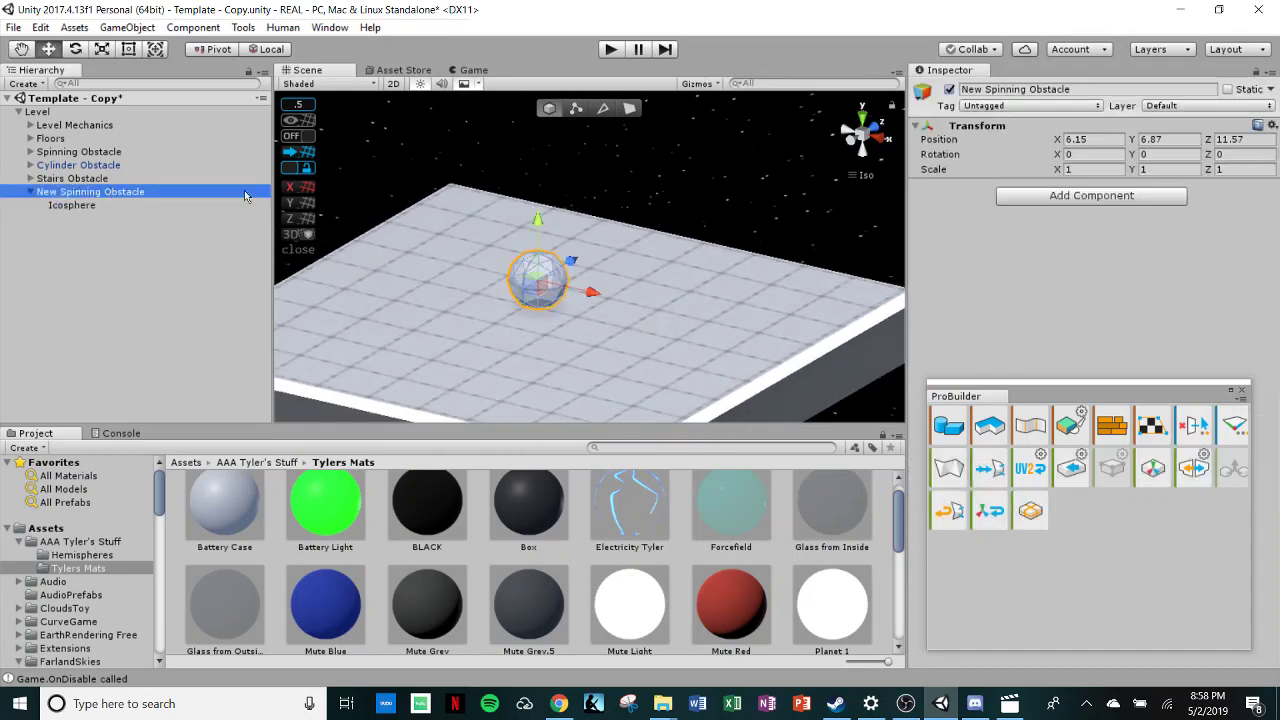
alt+drag(431, 293, 547, 323)
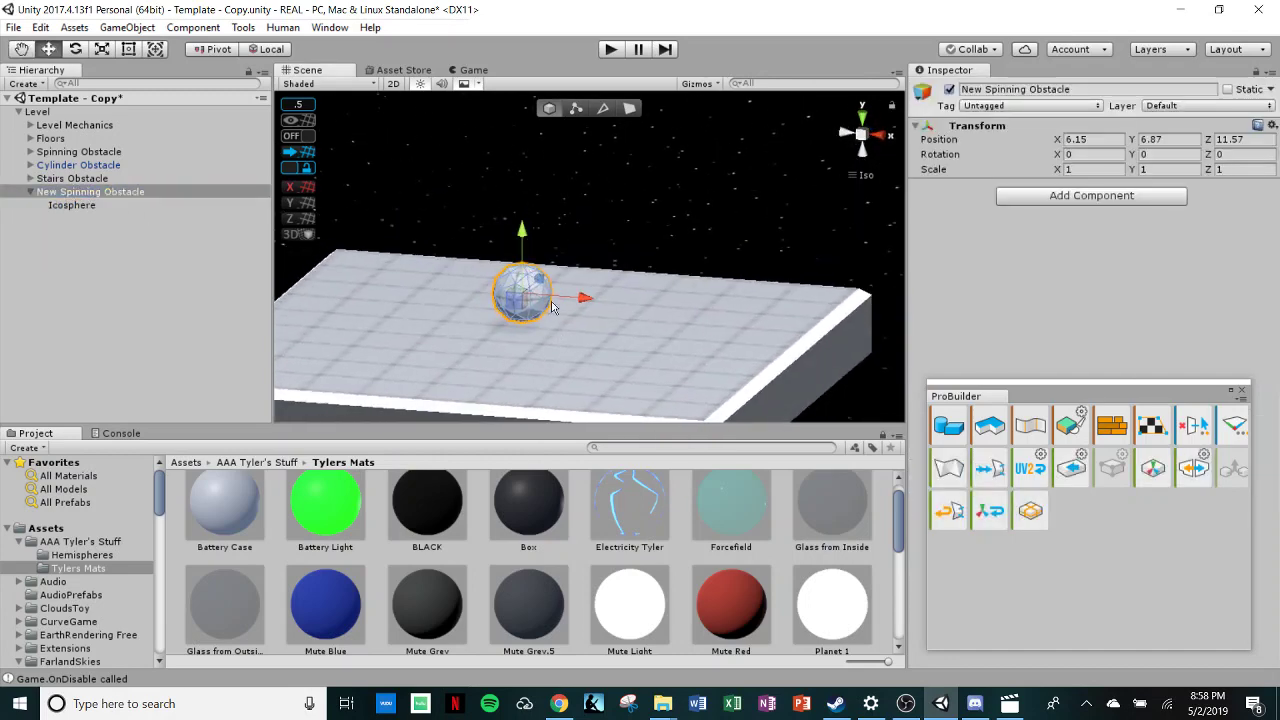
click(99, 205)
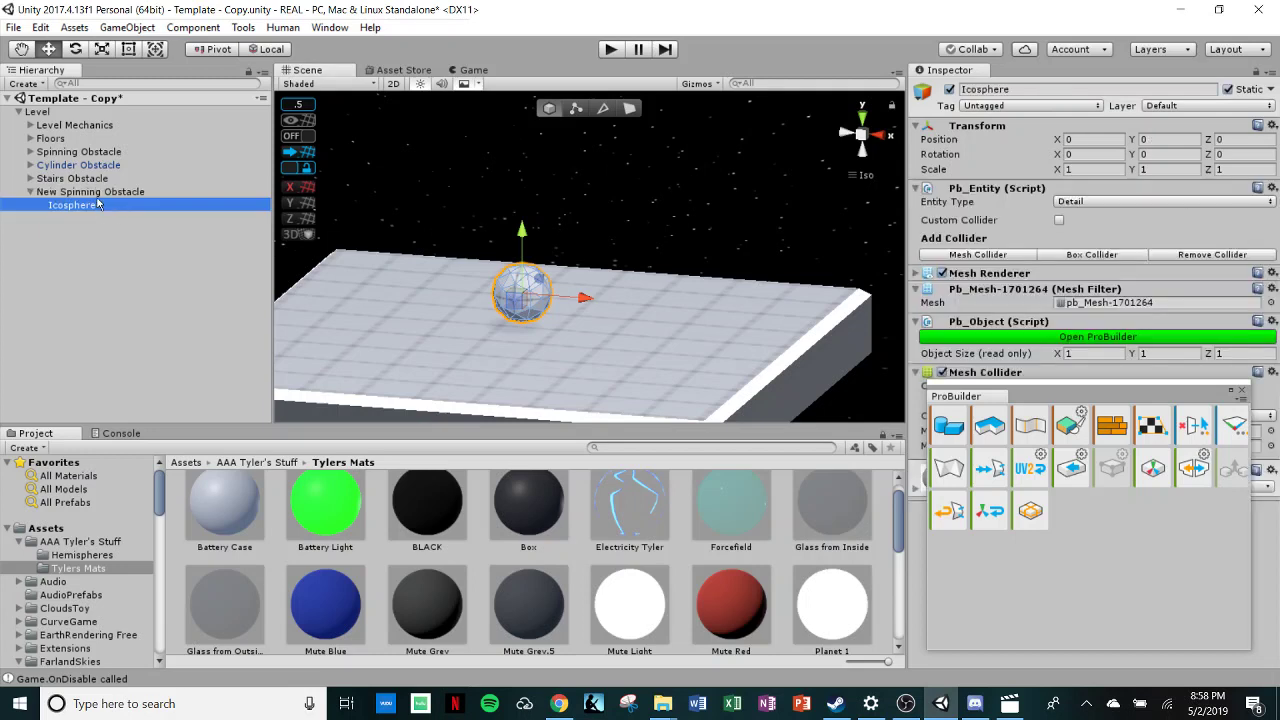
click(92, 194)
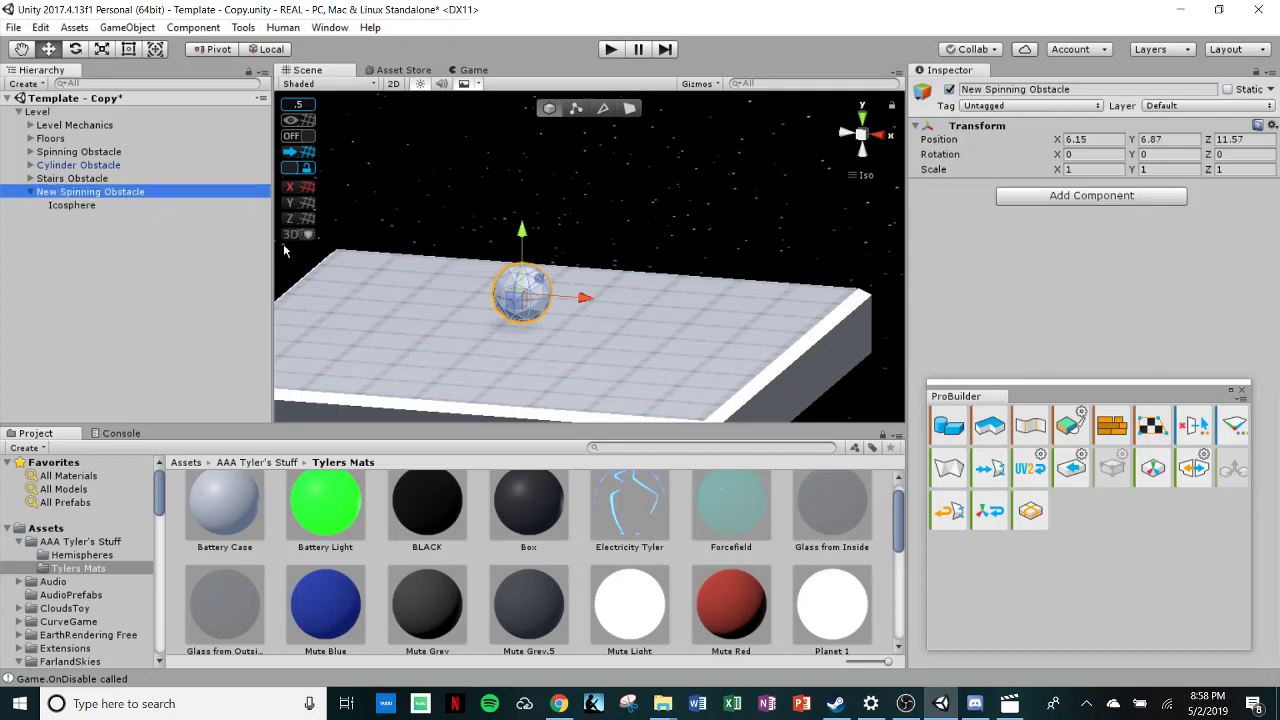
Step: Build a ProBuilder cylinder with radius 0.2, 10 sides and height 1, and close the Shape Tool
click(948, 427)
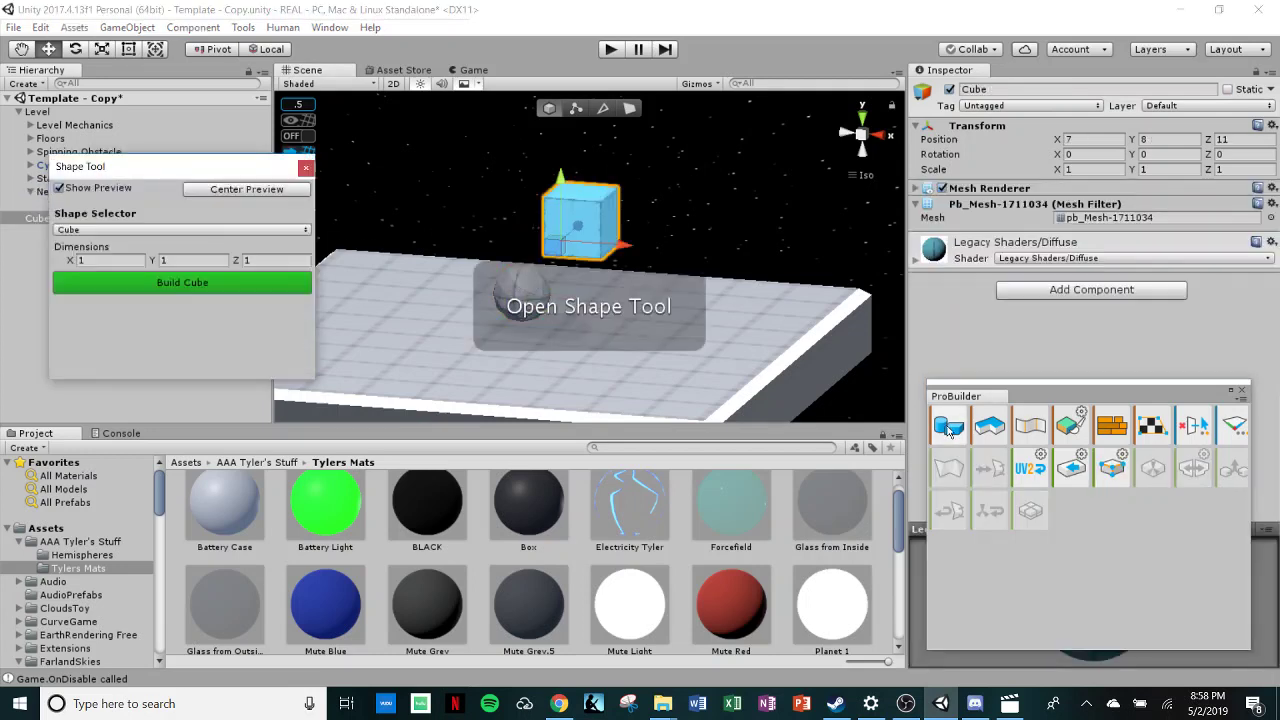
click(188, 230)
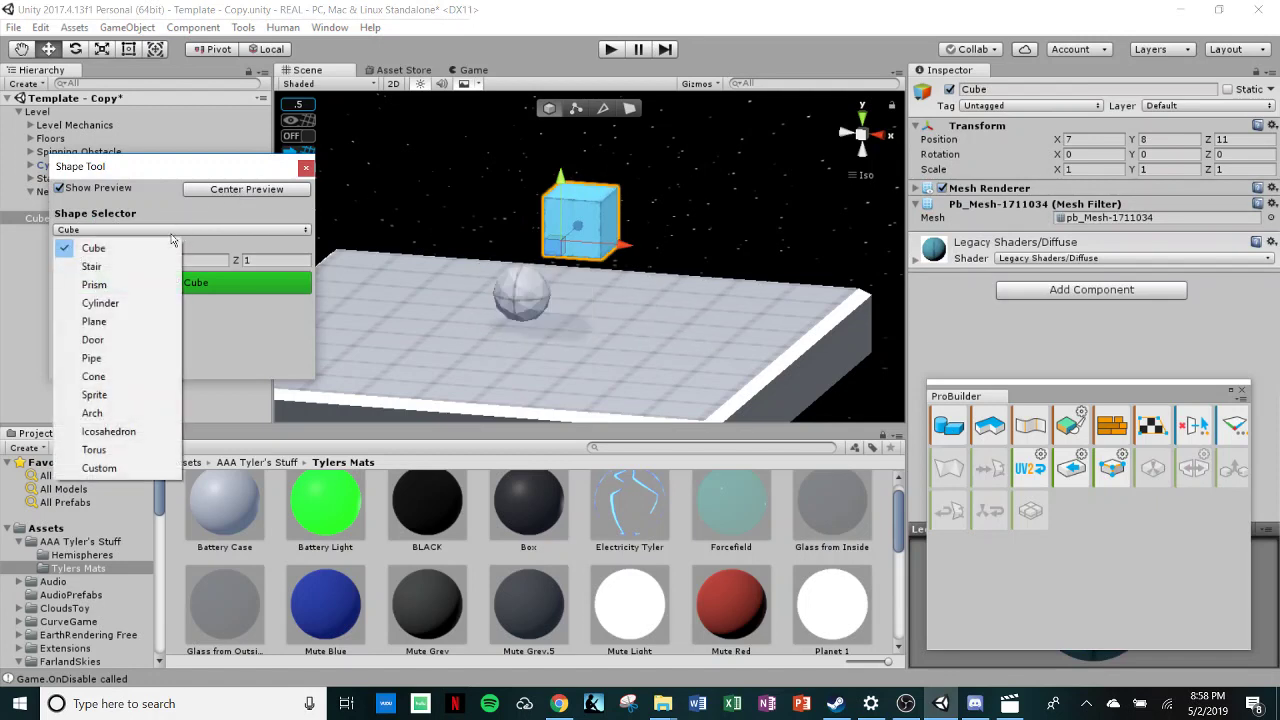
click(121, 305)
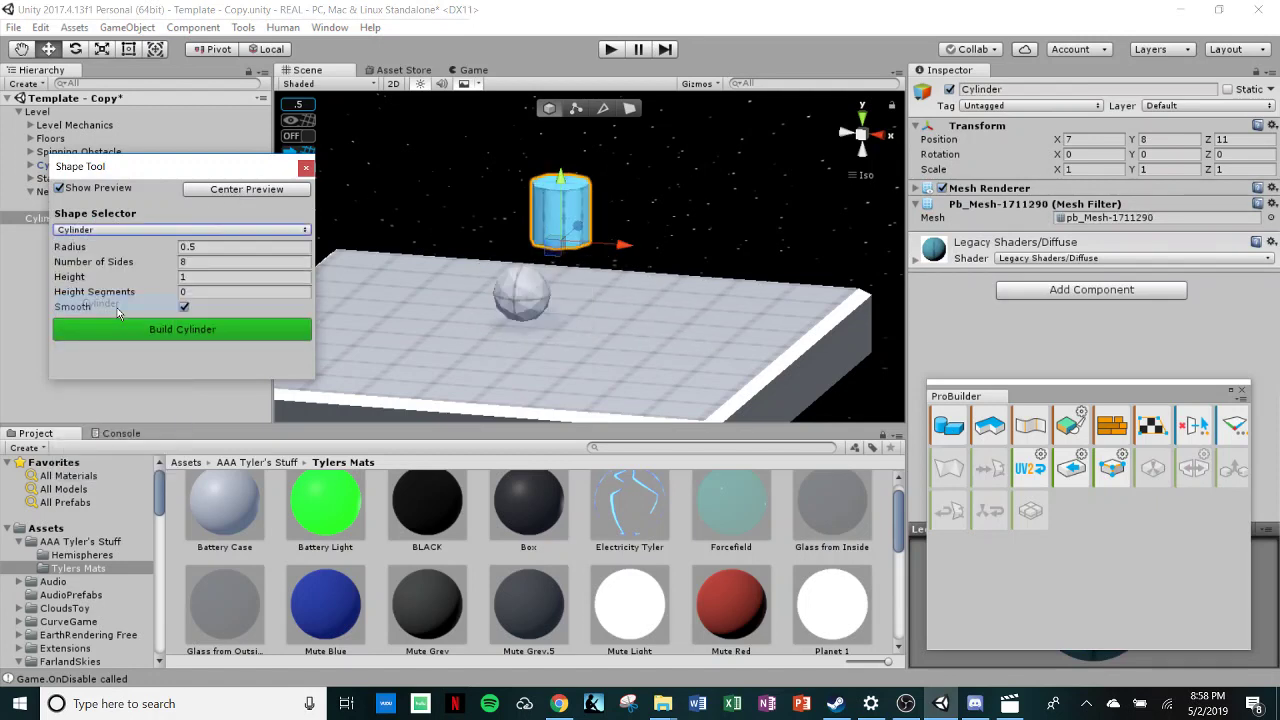
click(202, 246)
text(0.2)
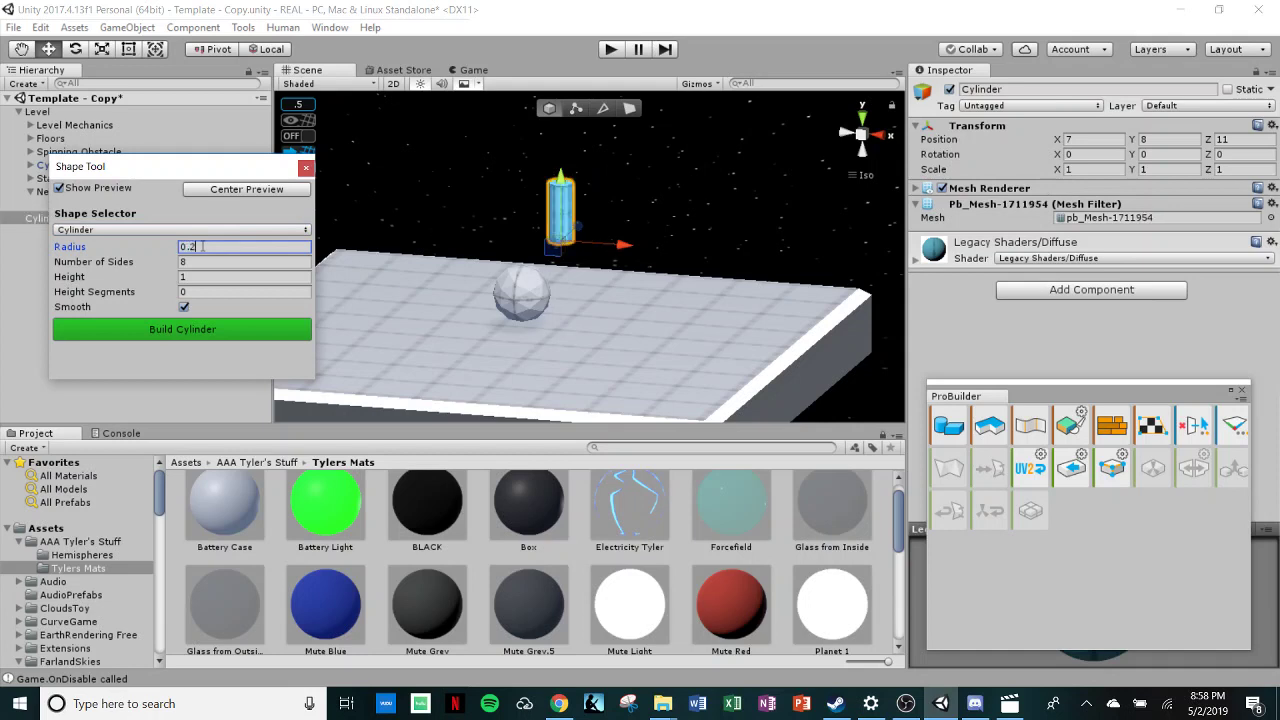
click(202, 262)
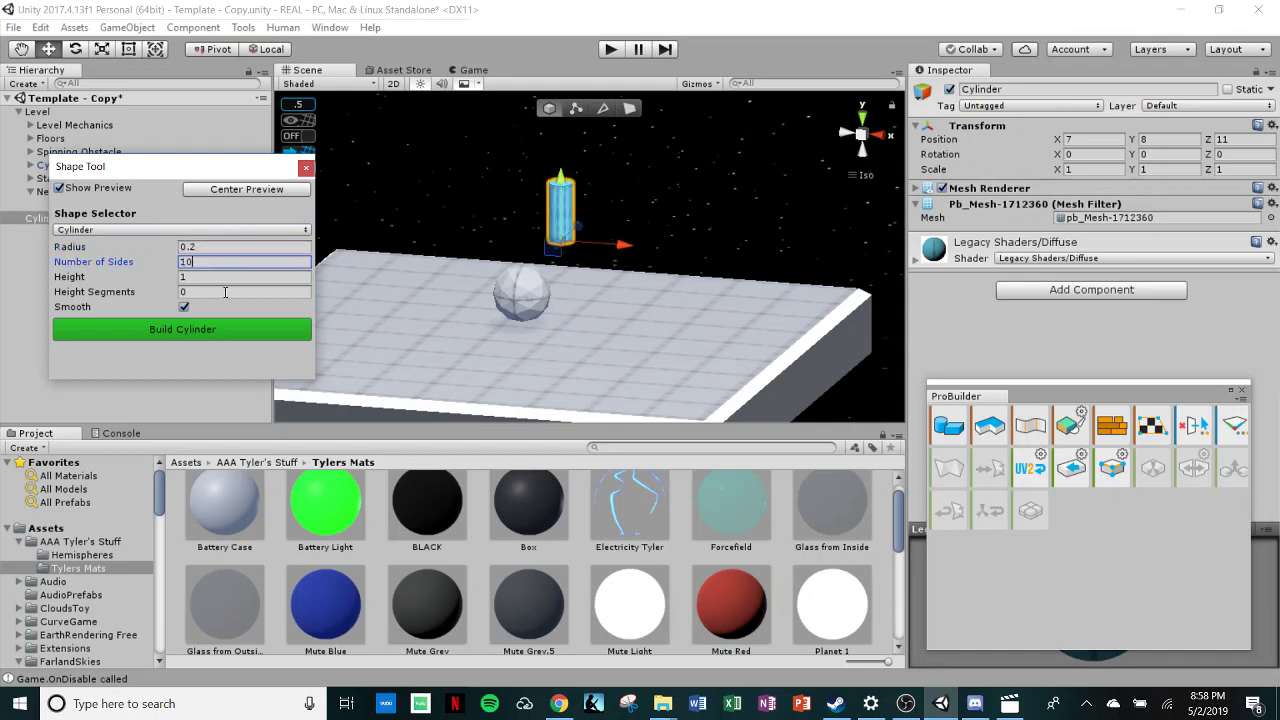
click(211, 329)
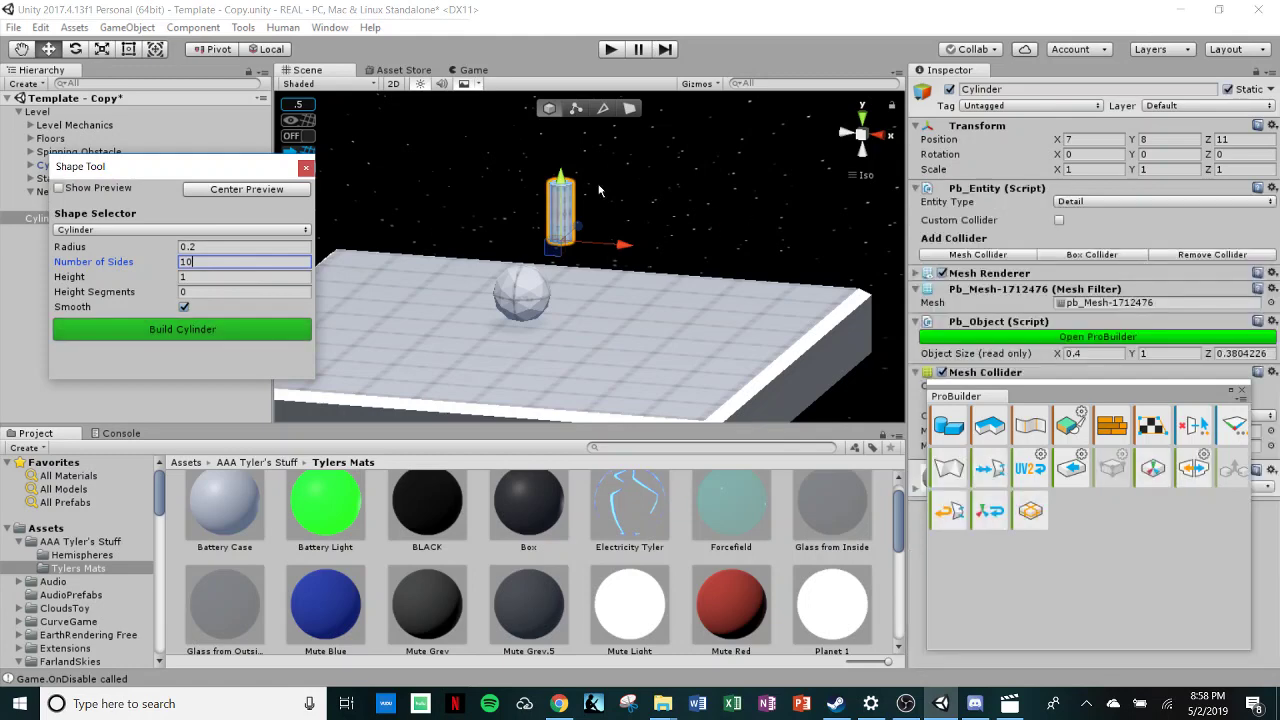
click(305, 169)
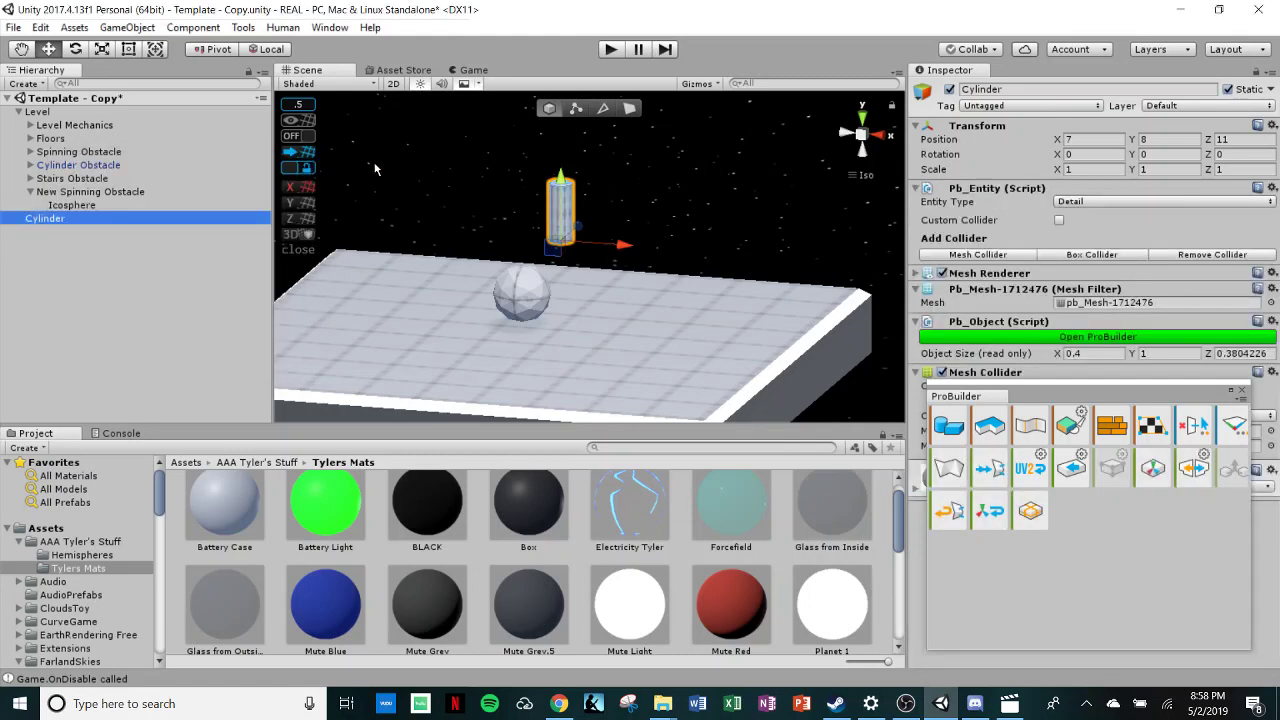
Step: Make the cylinder a child of New Spinning Obstacle and align it with the icosphere's center from above, at about X 0, Z 0
double_click(59, 219)
drag(59, 219, 88, 201)
click(863, 118)
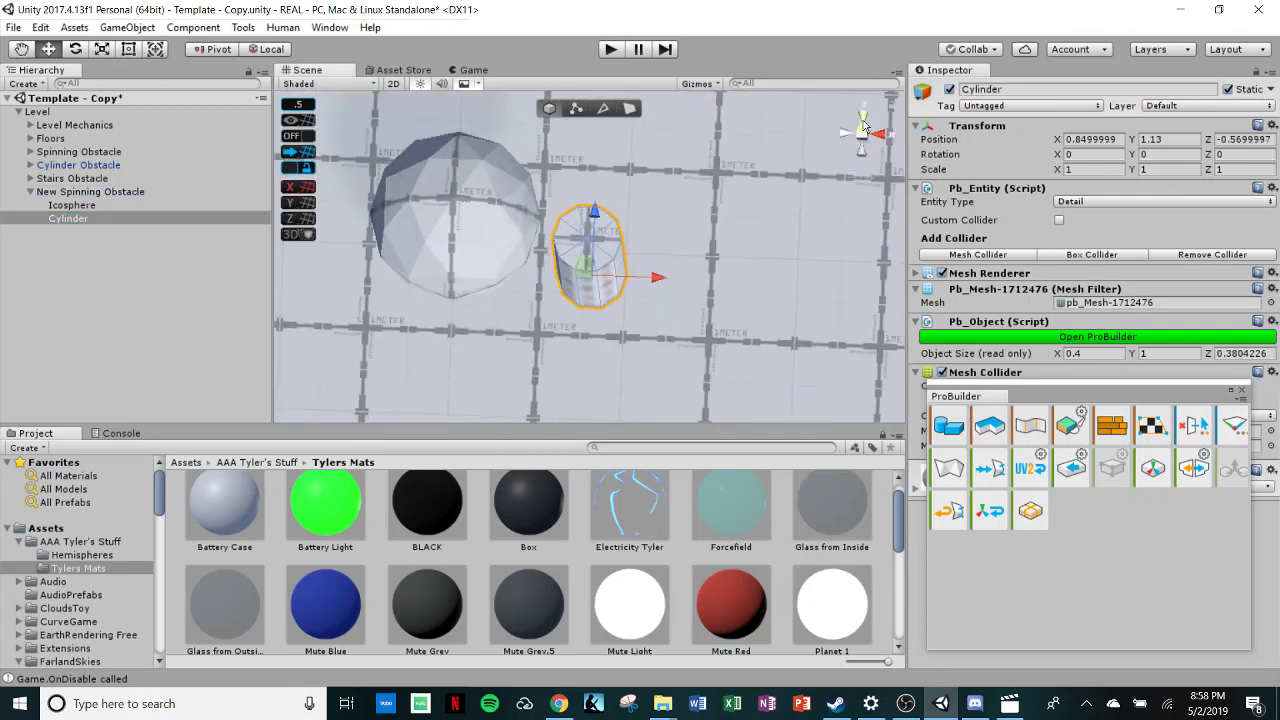
drag(563, 224, 513, 190)
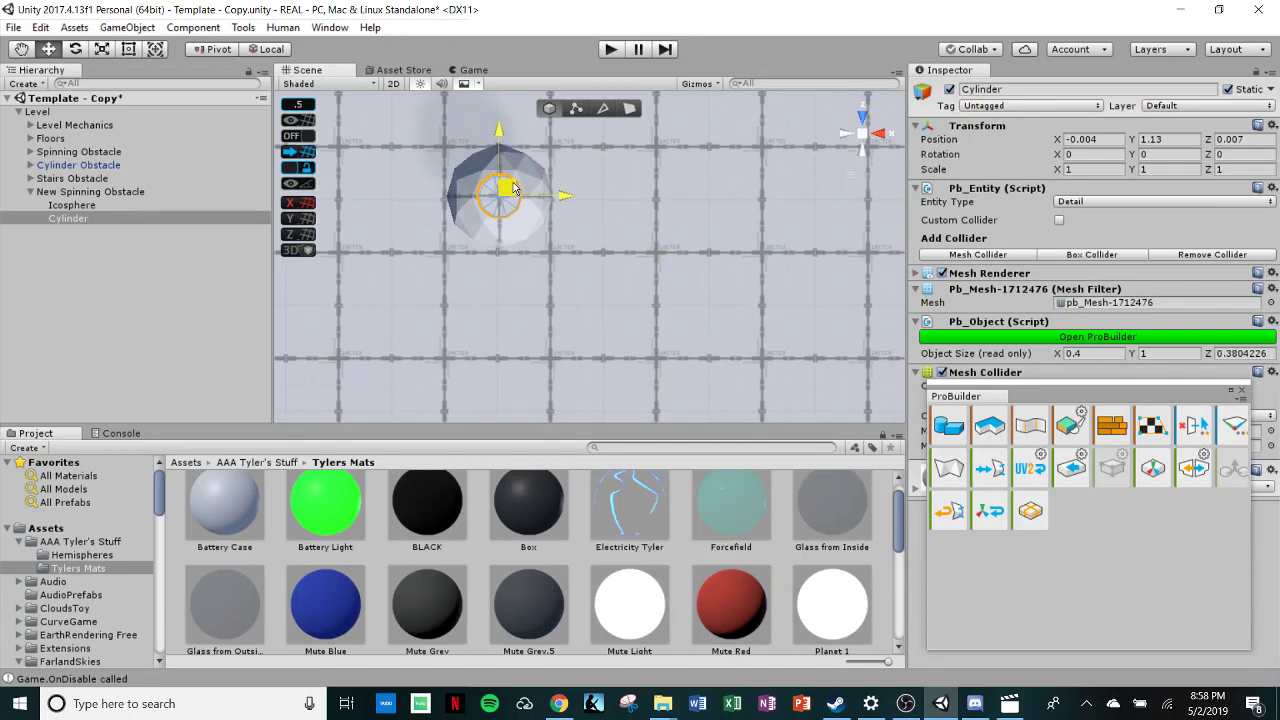
Step: Lower the cylinder to local Y -1.01 so it forms a post between the icosphere and the platform
click(846, 133)
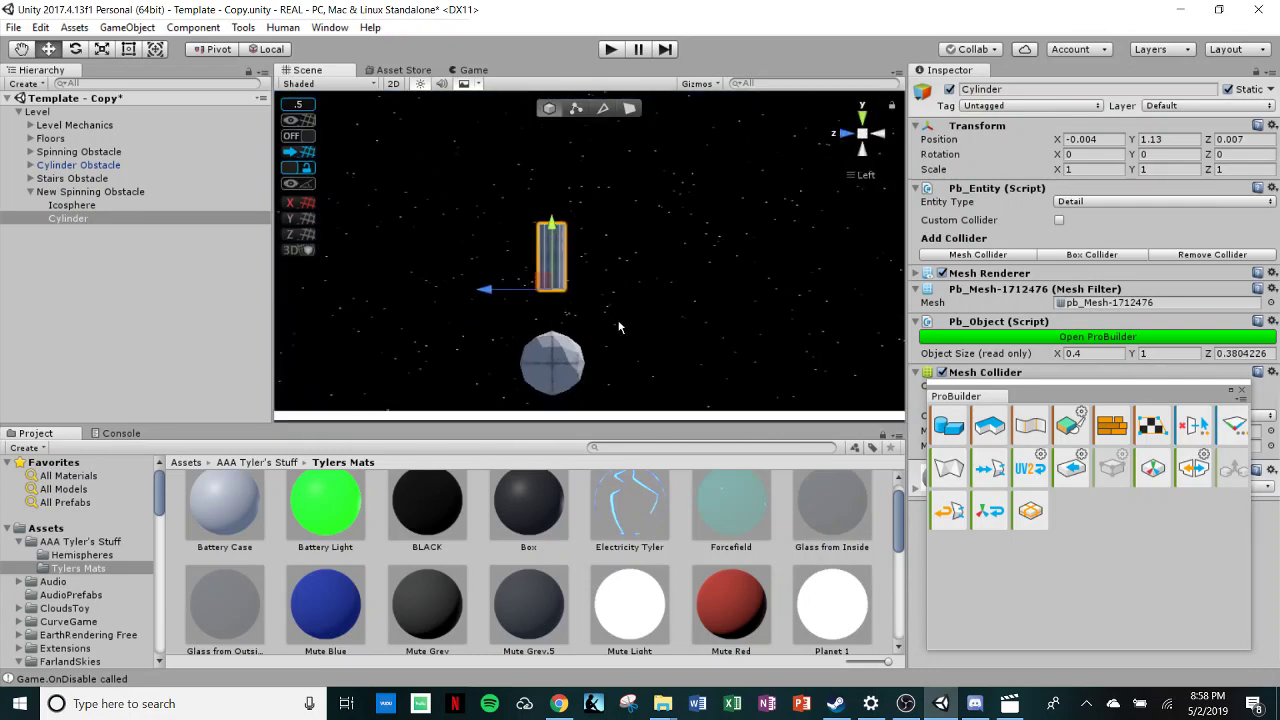
drag(563, 200, 558, 331)
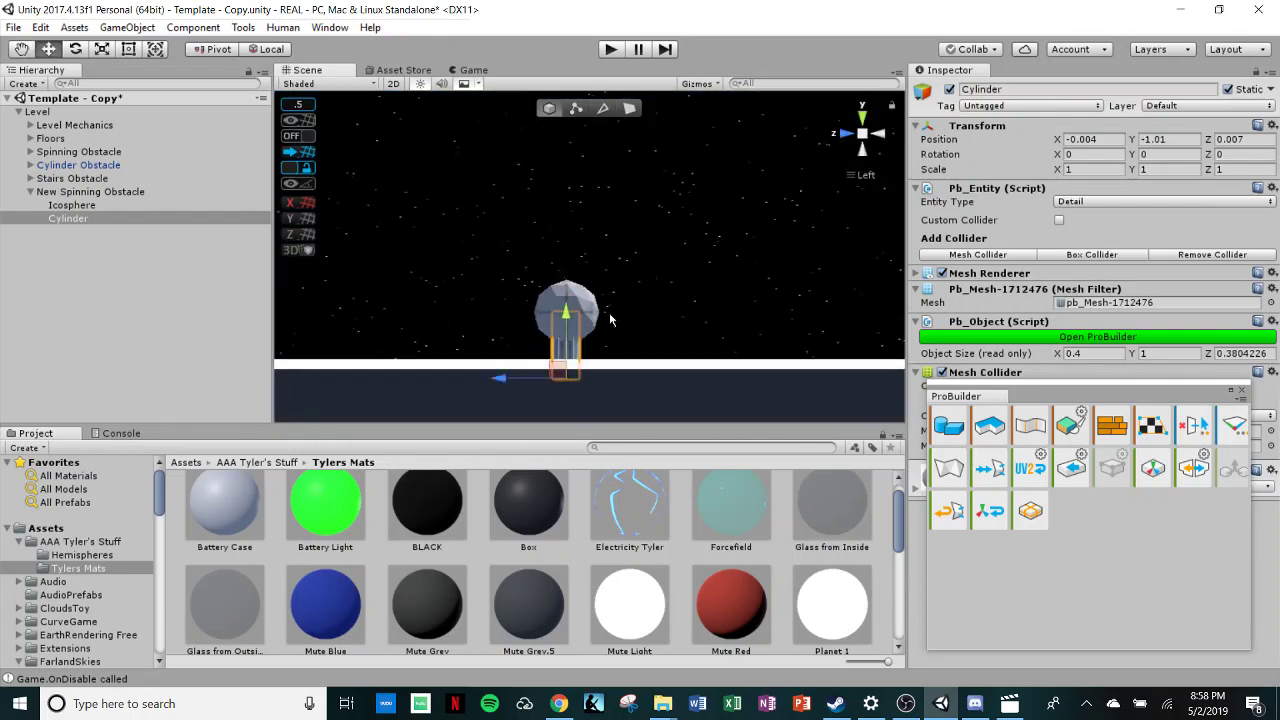
click(672, 275)
right_drag(678, 272, 642, 359)
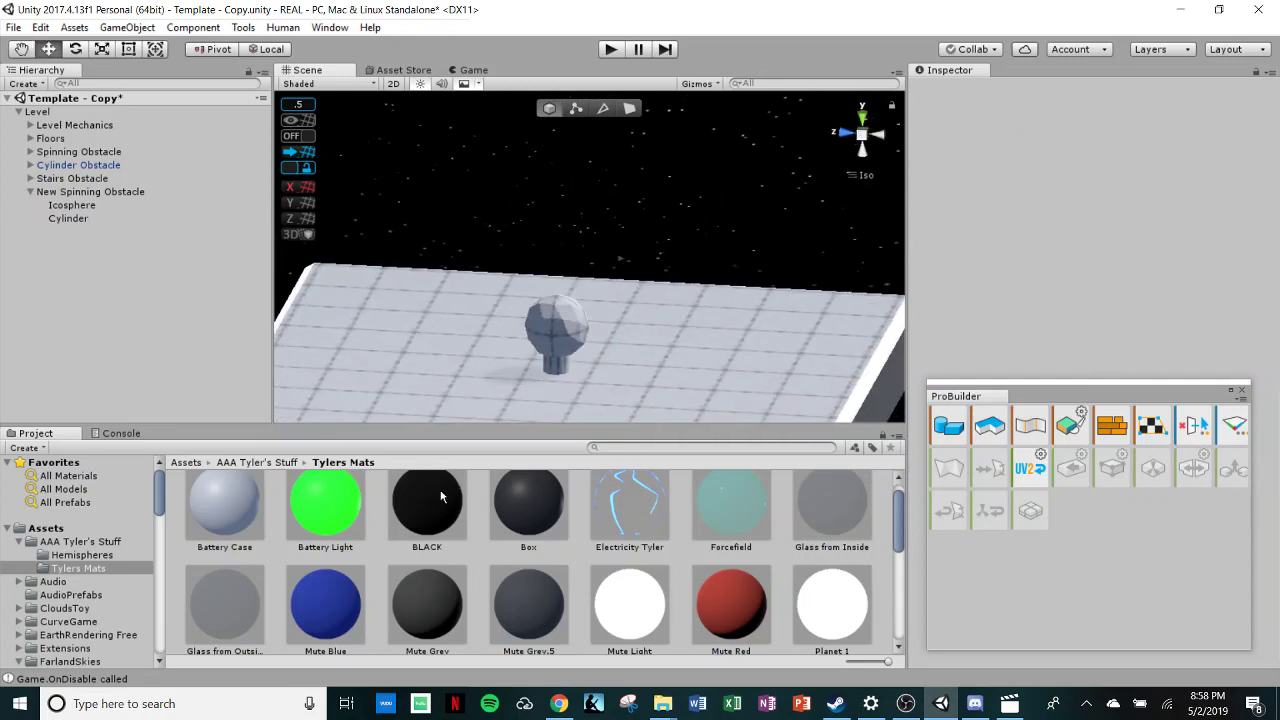
Step: Apply the BLACK material to the cylinder post and disable its Mesh Collider
drag(440, 498, 555, 368)
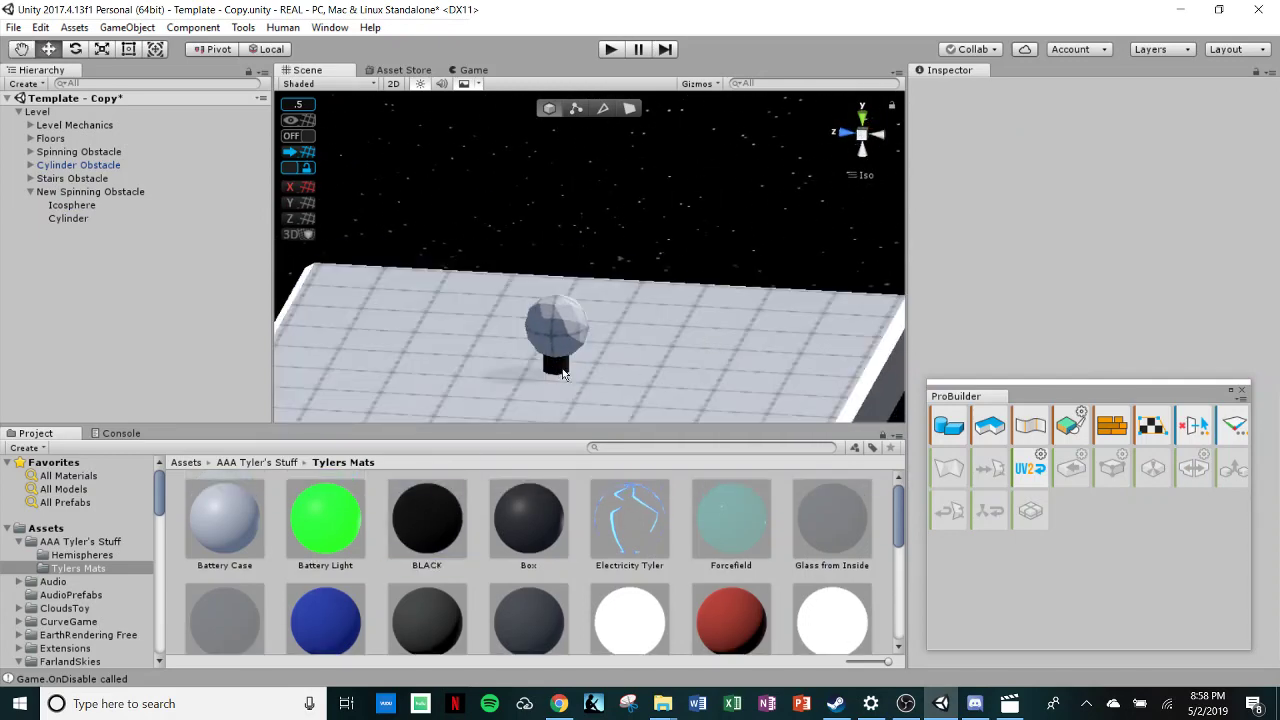
click(563, 373)
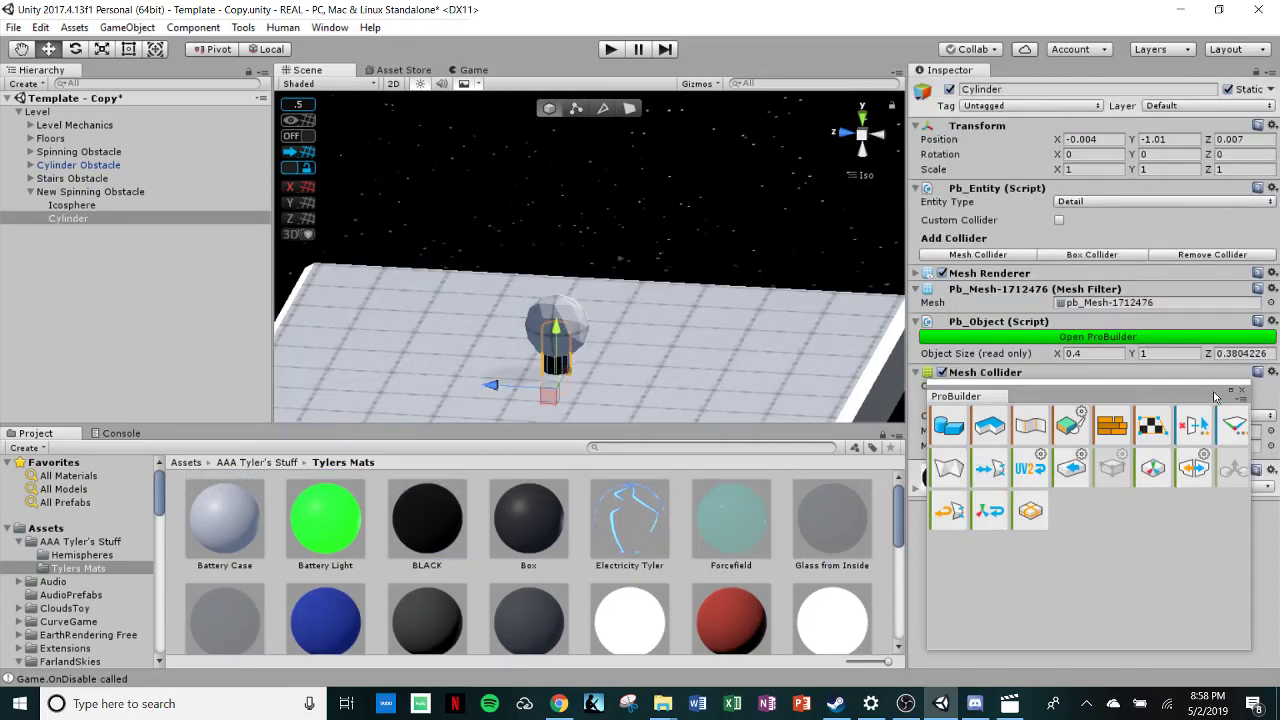
drag(1214, 397, 1229, 479)
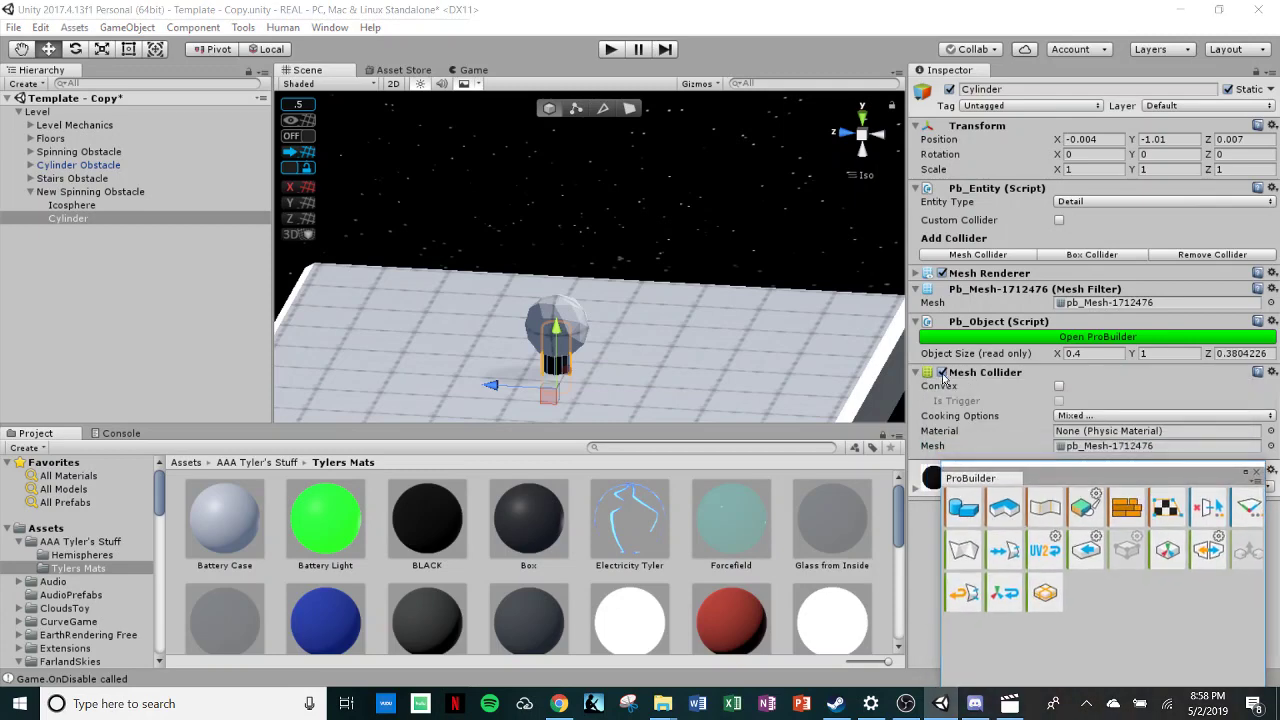
scroll(677, 399, up, 7)
middle_drag(677, 399, 726, 306)
scroll(625, 344, up, 4)
alt+drag(626, 349, 625, 253)
click(614, 254)
click(614, 254)
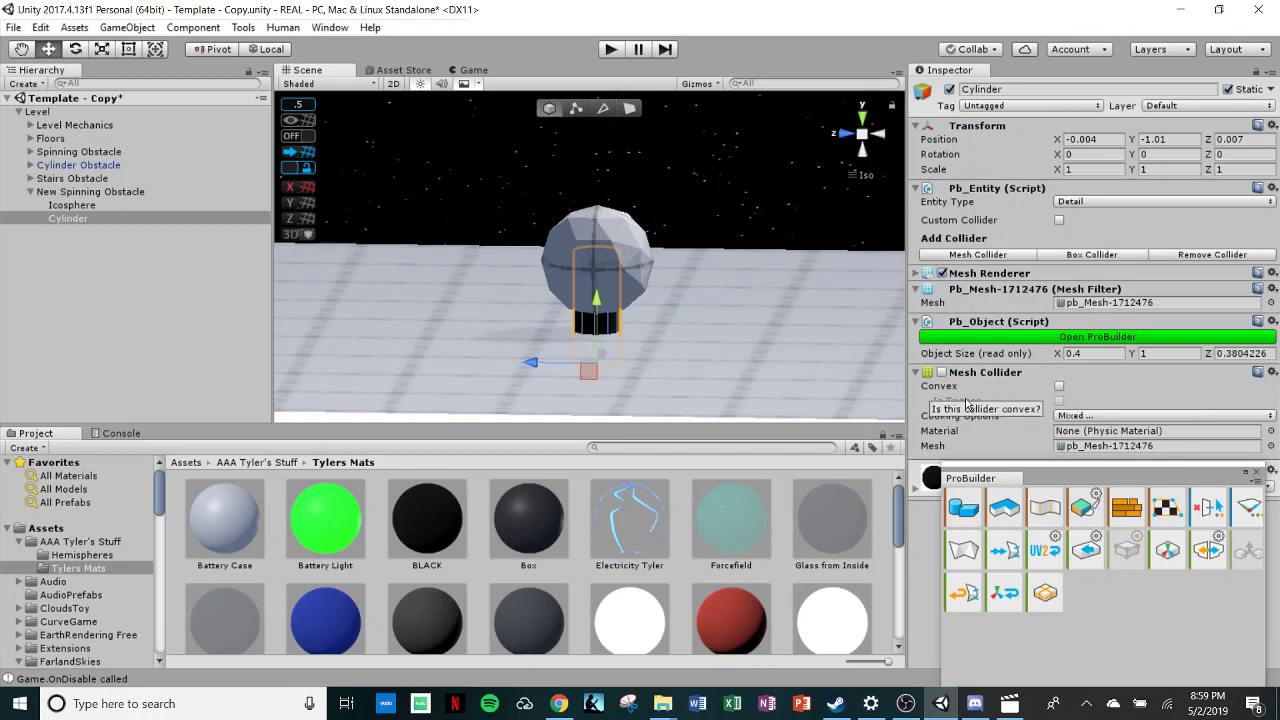
mouse_move(1133, 472)
mouse_down()
mouse_move(1125, 485)
mouse_move(1120, 466)
mouse_up()
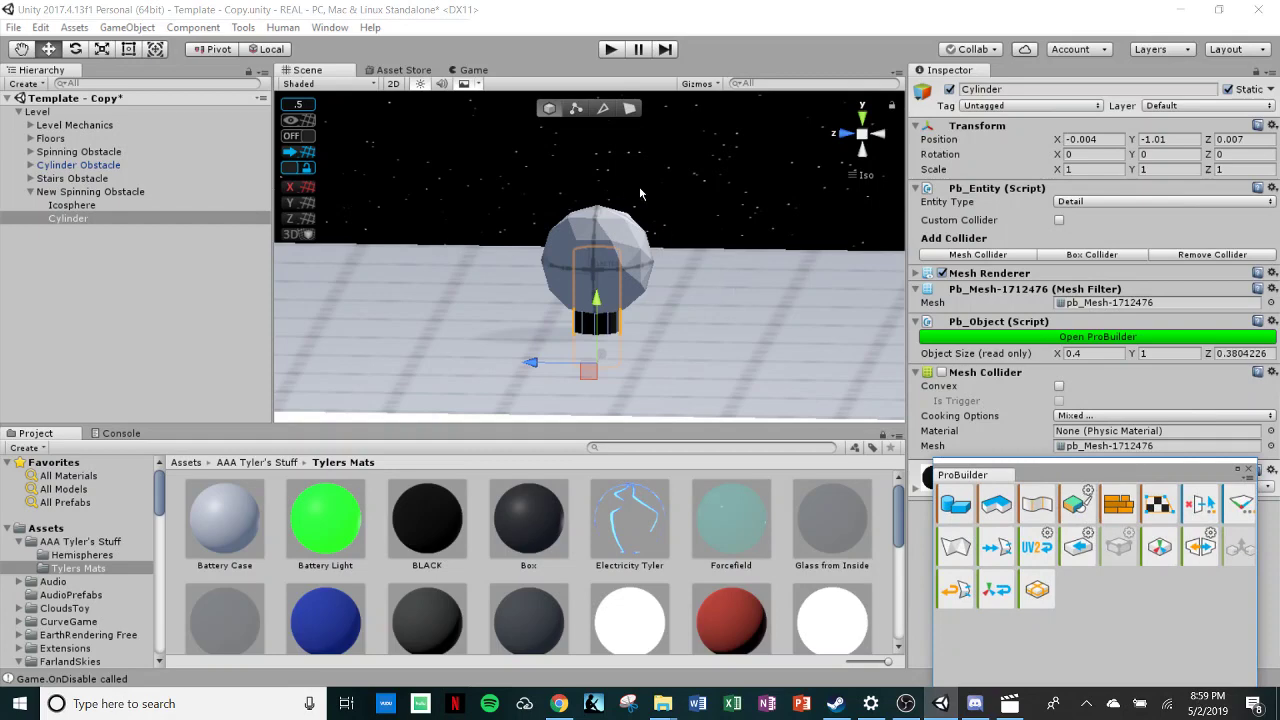
Step: Apply the Mute Blue material to the icosphere hub
click(716, 182)
drag(315, 632, 605, 268)
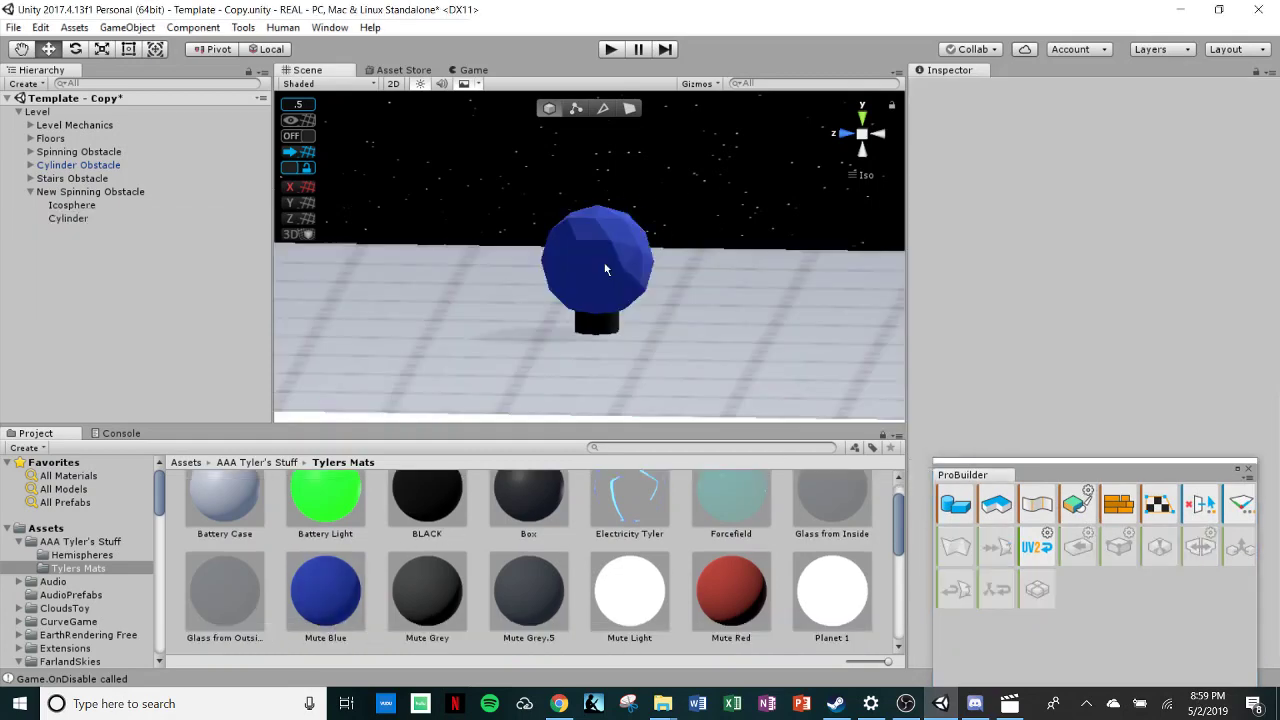
alt+drag(756, 267, 575, 366)
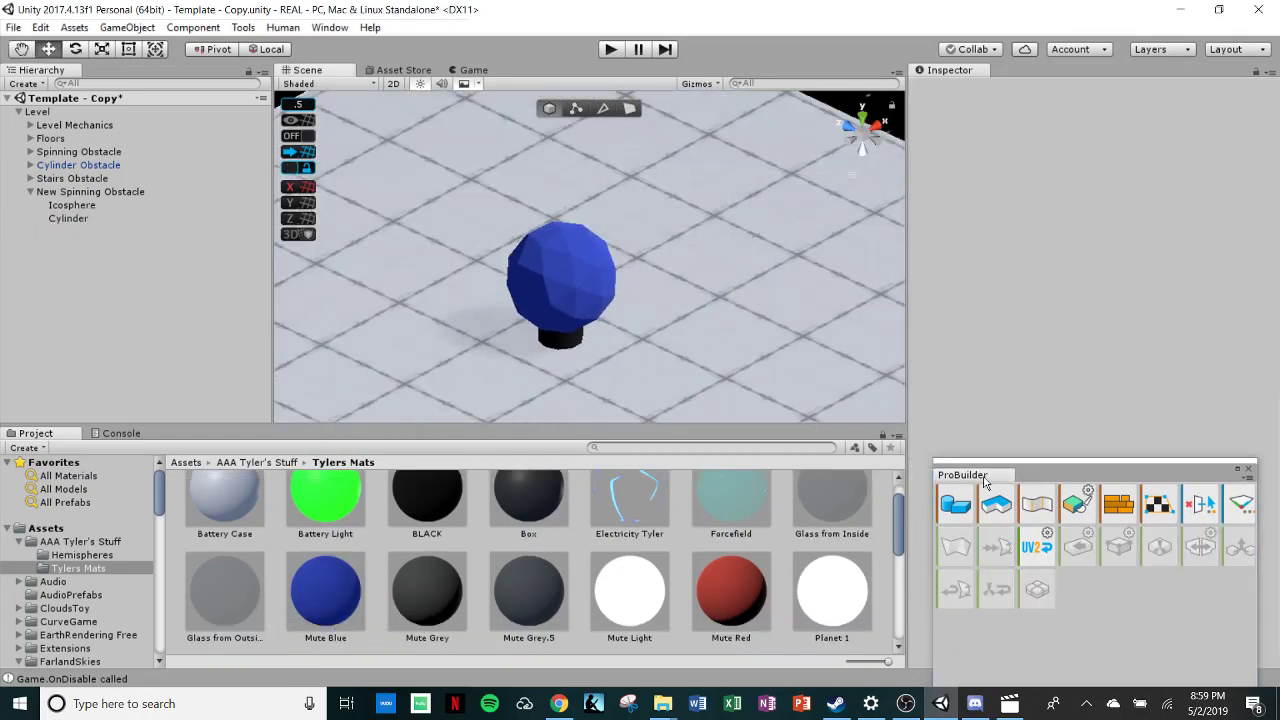
Step: Build a ProBuilder cube with dimensions 1 x 1 x 1 and center its pivot
click(956, 503)
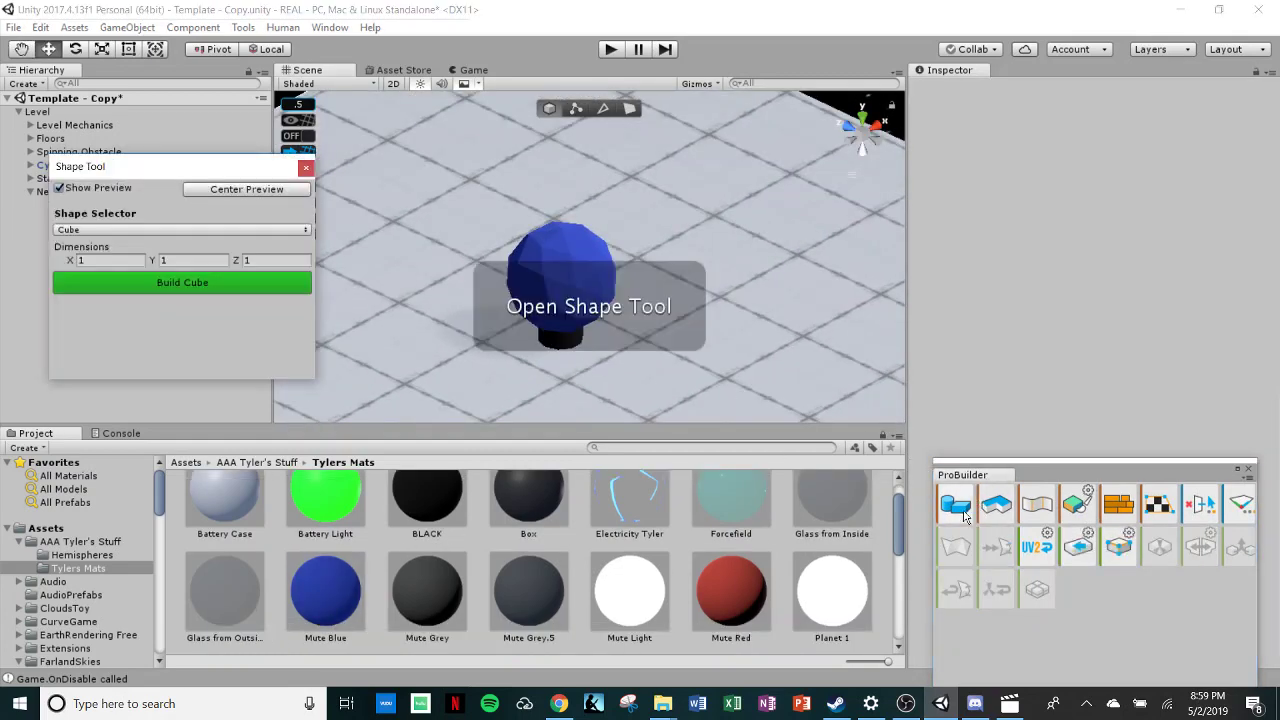
click(160, 284)
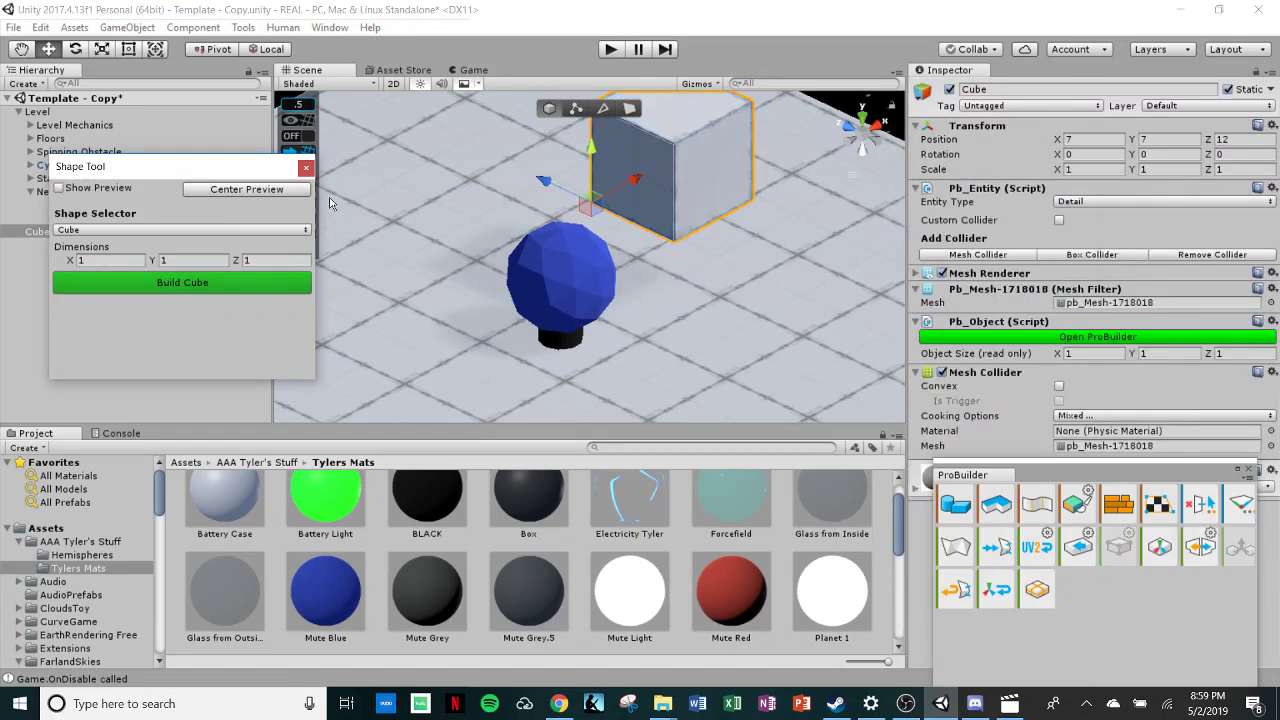
click(306, 167)
alt+drag(578, 212, 800, 250)
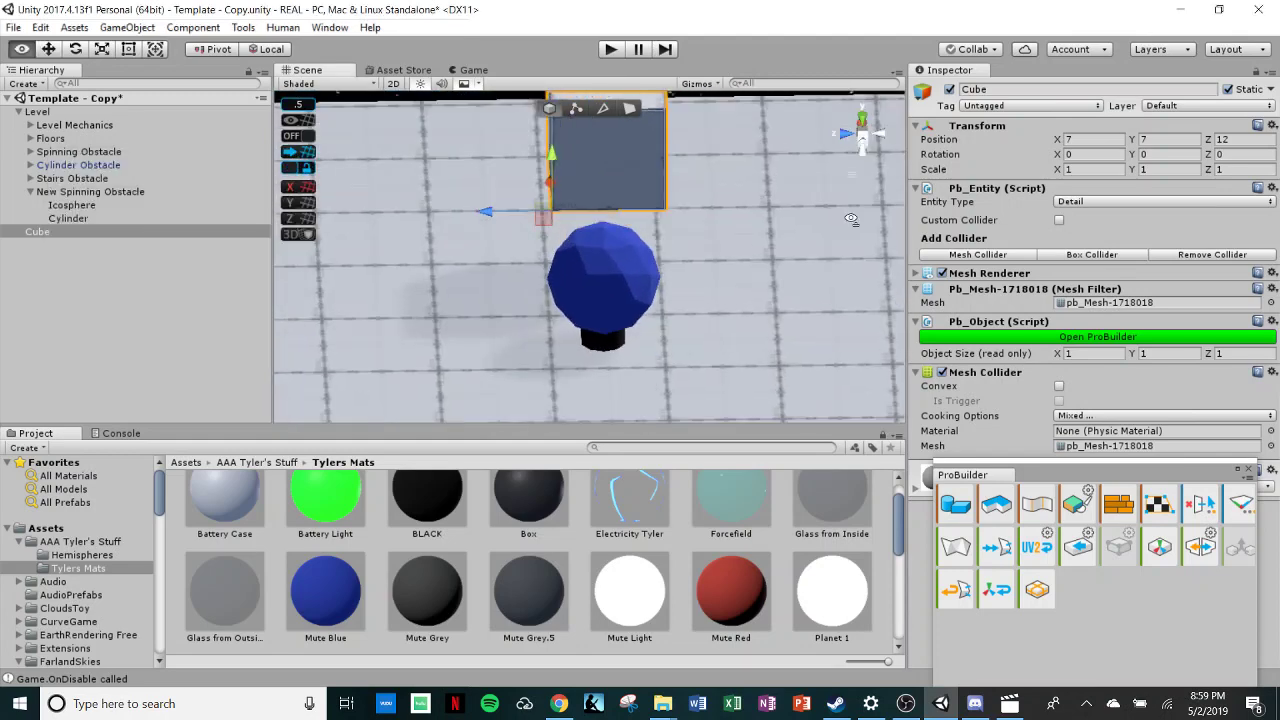
click(1162, 552)
Step: Move the cube onto the icosphere's center using the orthographic views, at about X 6.158, Y 6.799, Z 11.537
alt+drag(845, 386, 898, 190)
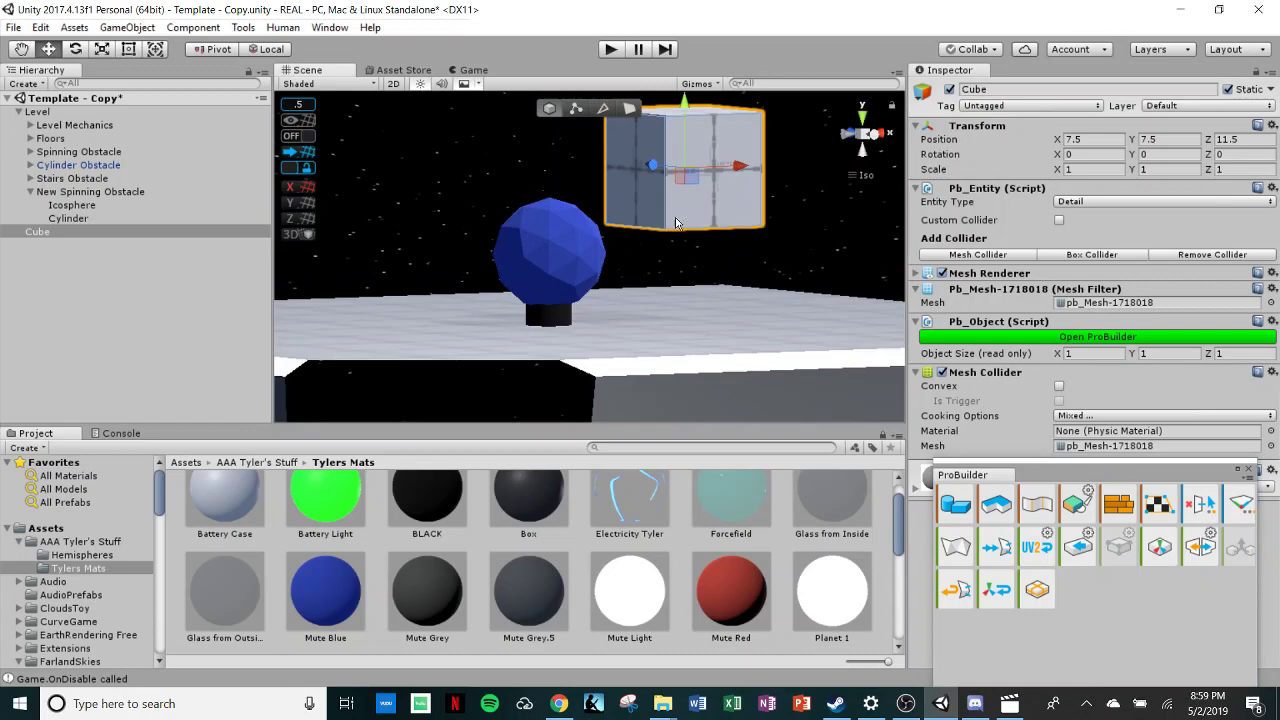
click(873, 145)
drag(699, 162, 537, 246)
click(877, 139)
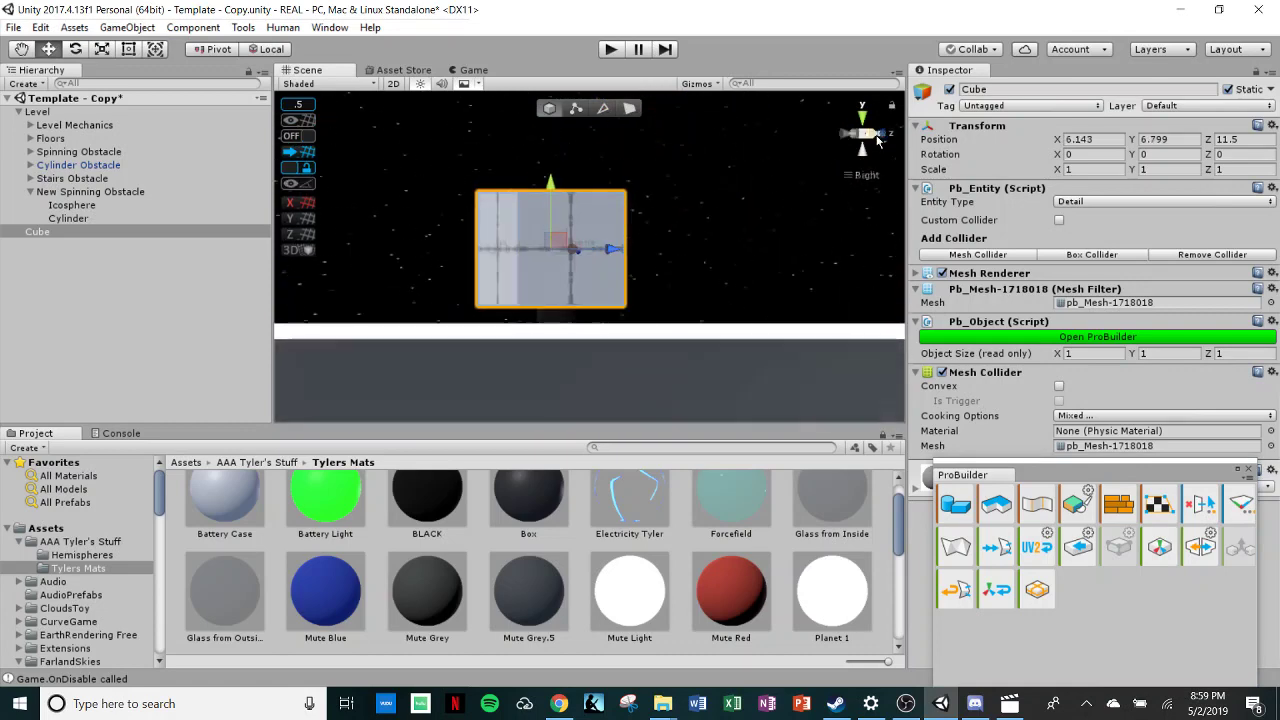
click(877, 141)
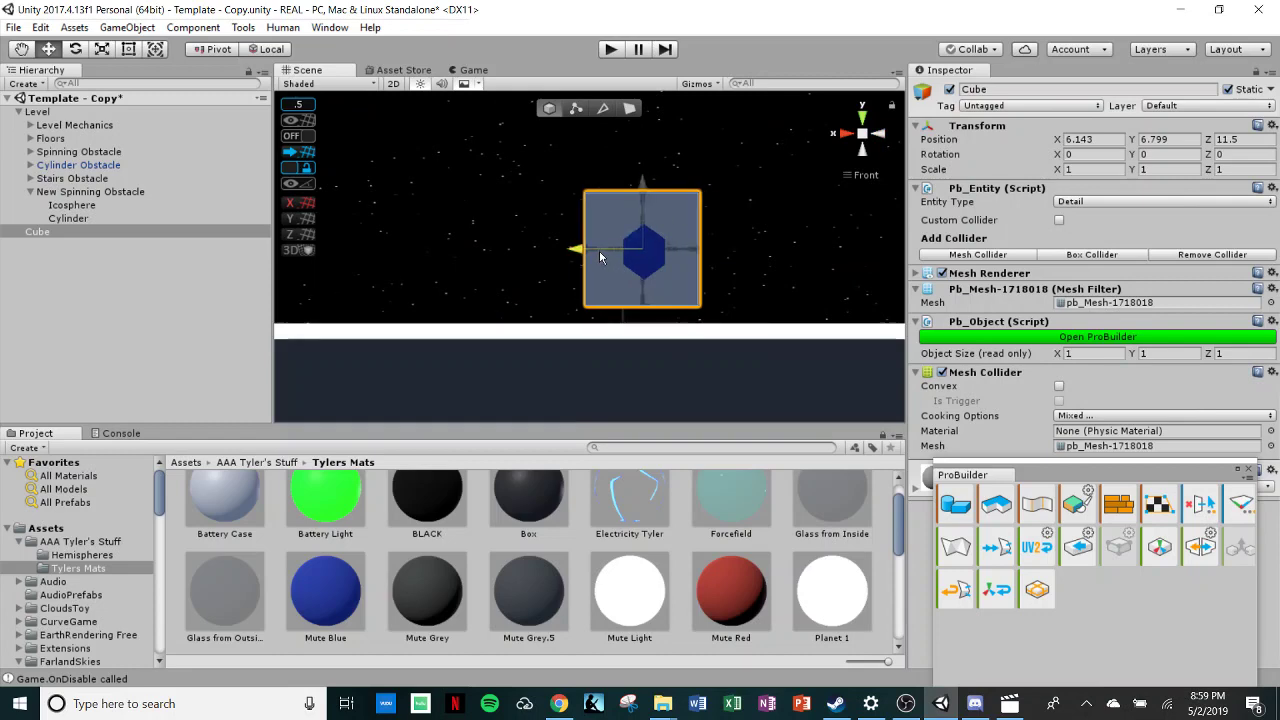
drag(599, 251, 601, 259)
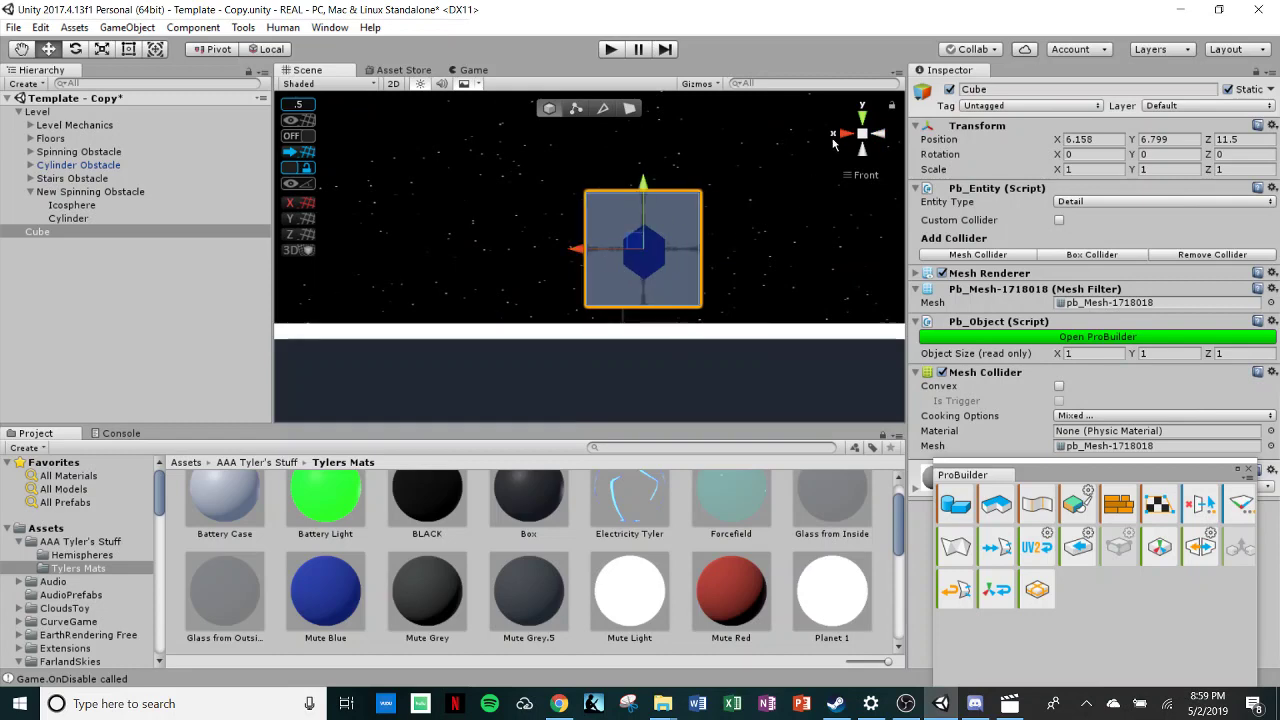
click(863, 117)
drag(535, 218, 617, 118)
Step: Scale the cube down to a thin bar profile, about 0.225 in Y and 0.26 in Z
click(629, 108)
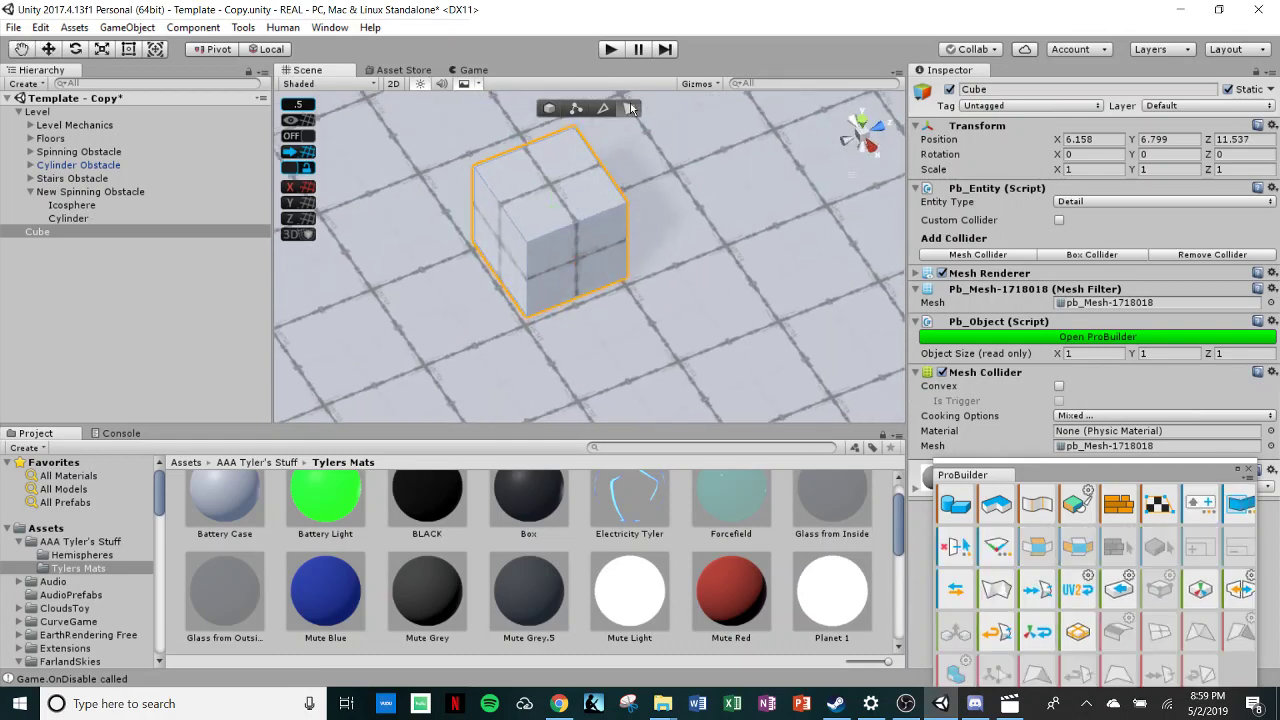
click(547, 109)
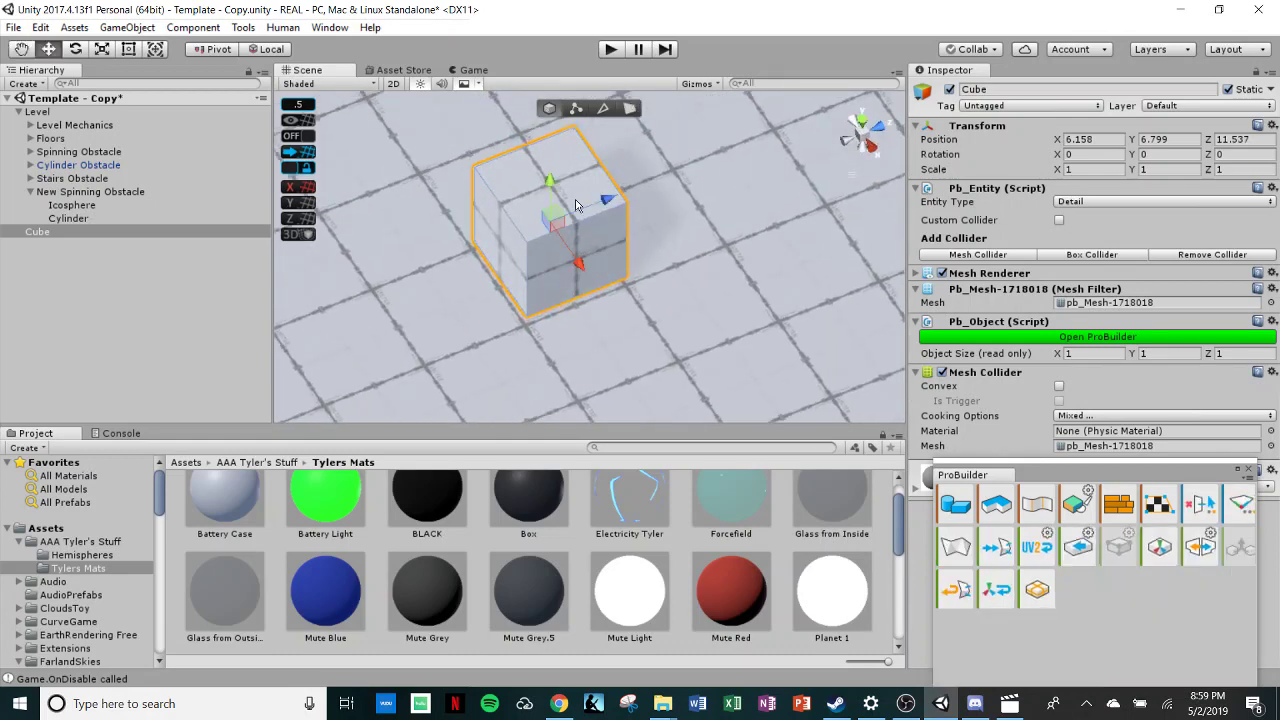
click(100, 49)
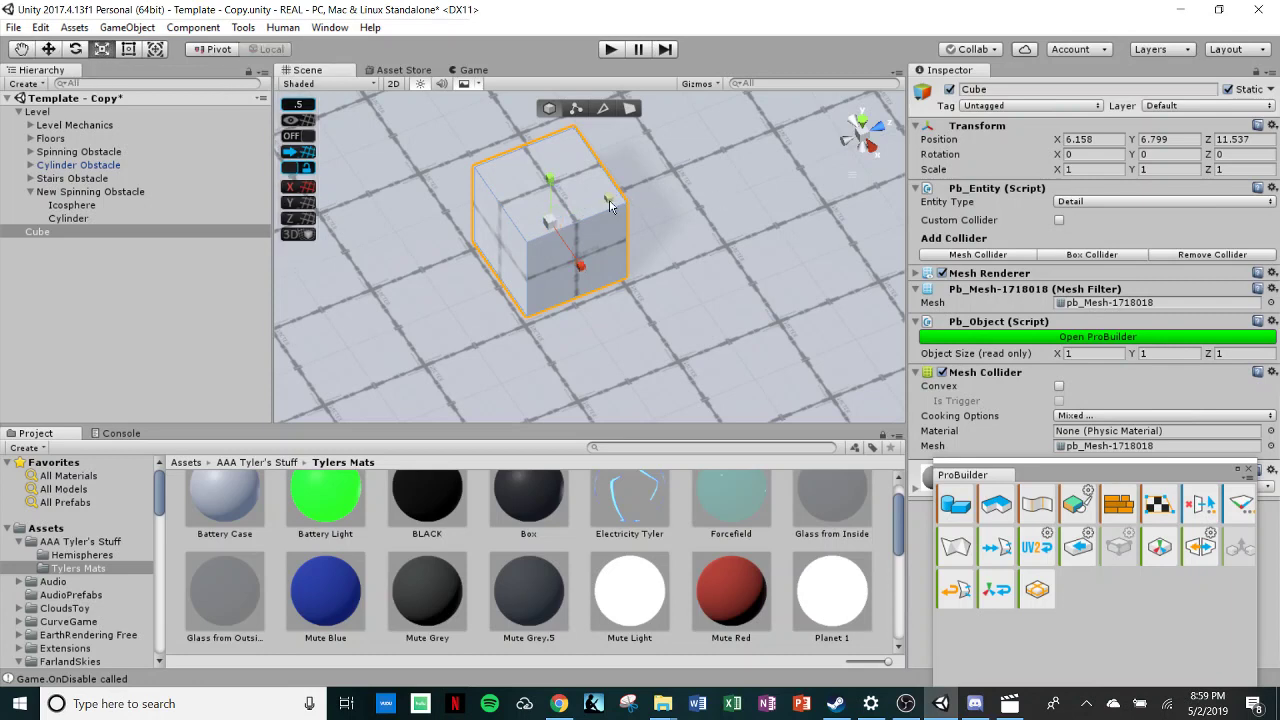
drag(607, 201, 574, 216)
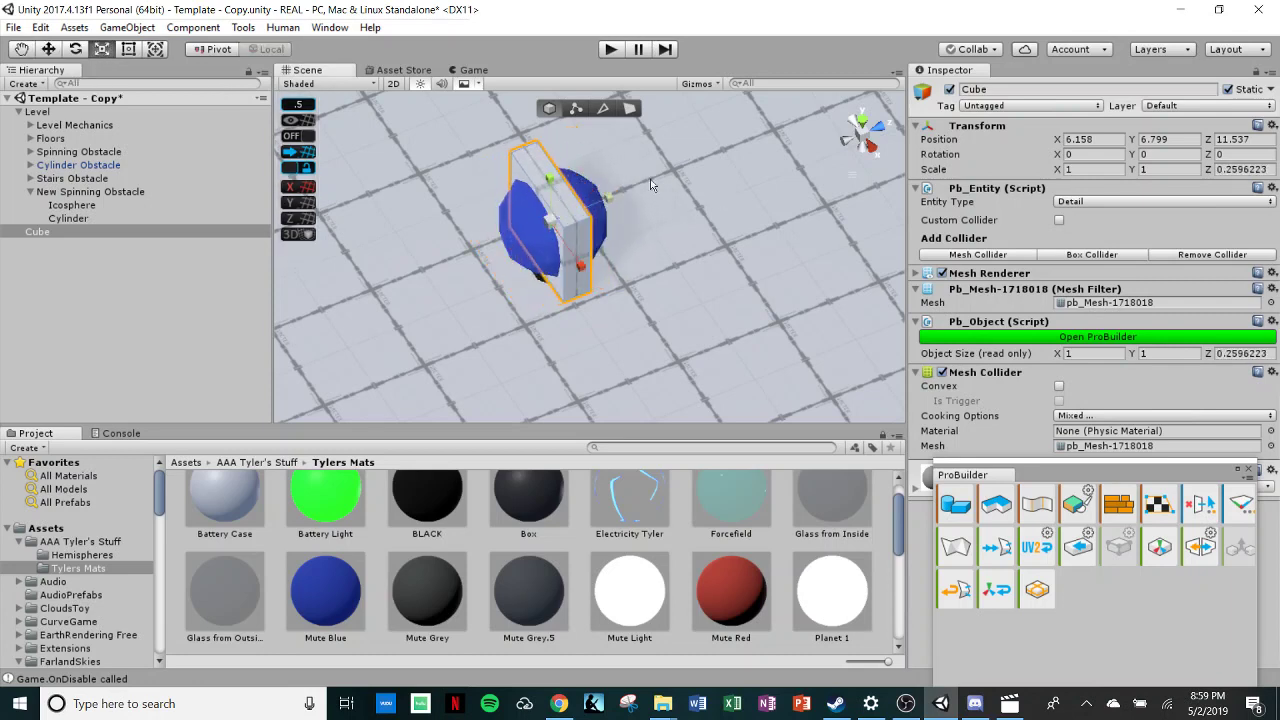
click(869, 146)
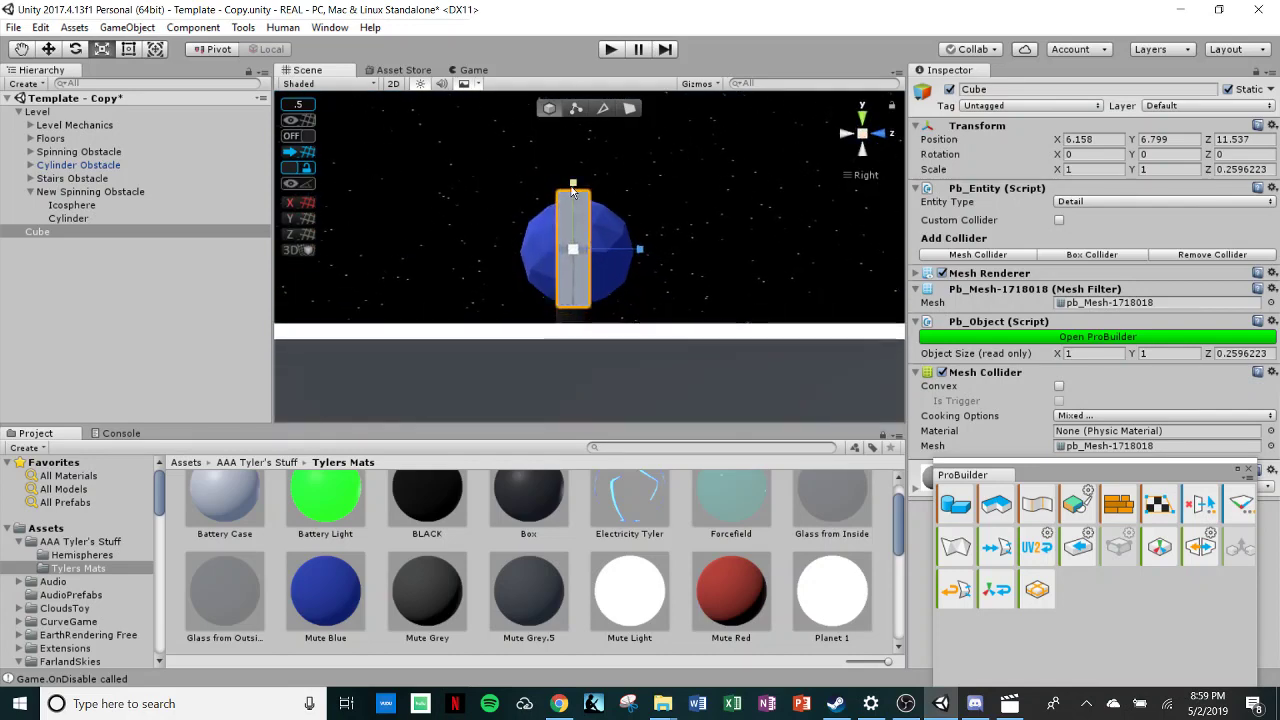
drag(573, 178, 555, 249)
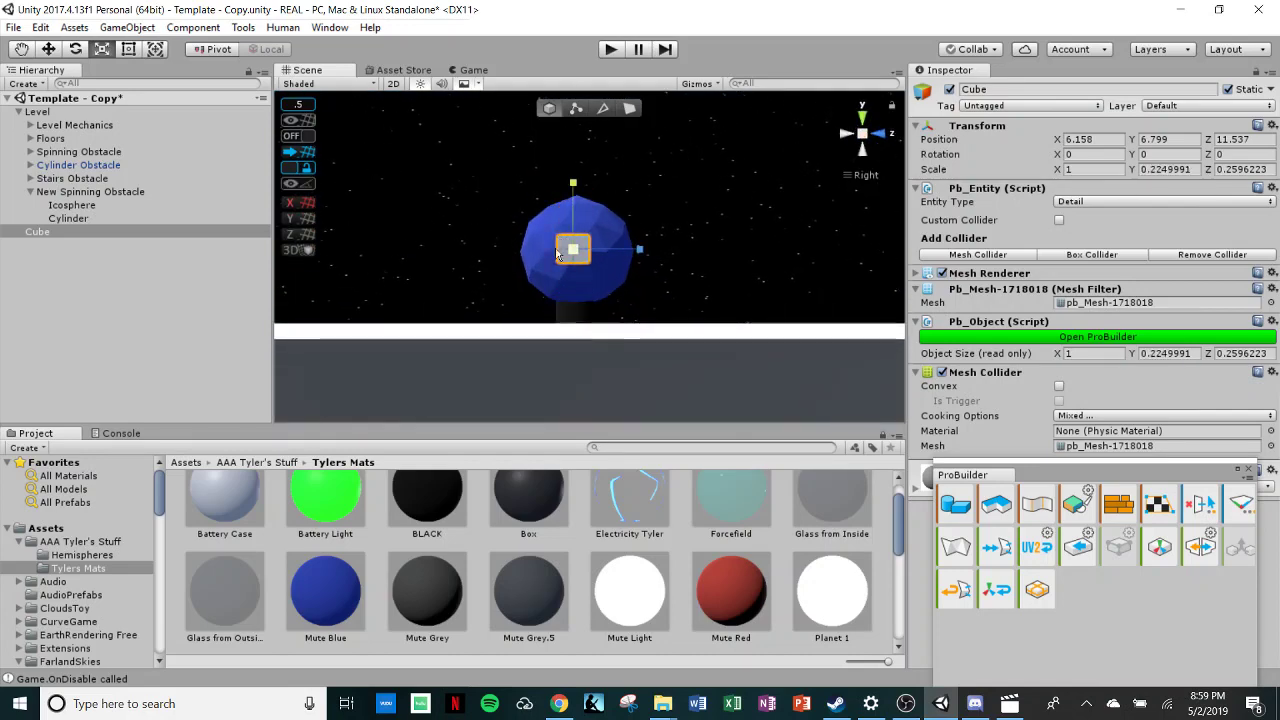
Step: Stretch the cube along X to a scale of about 10 so it forms a long bar across the platform
right_drag(535, 261, 536, 271)
alt+drag(535, 271, 855, 294)
drag(599, 251, 786, 314)
scroll(775, 311, down, 4)
drag(621, 261, 729, 342)
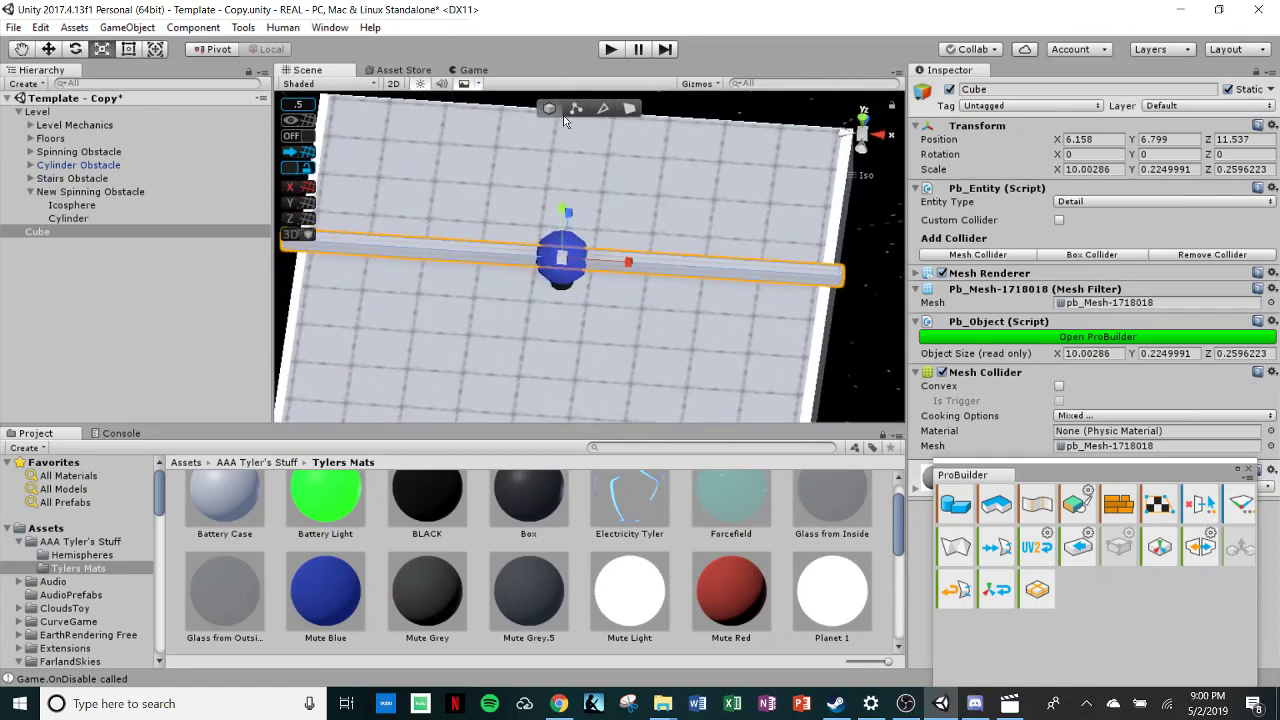
Step: Nudge the bar along Z in the side view to center it on the icosphere
click(878, 134)
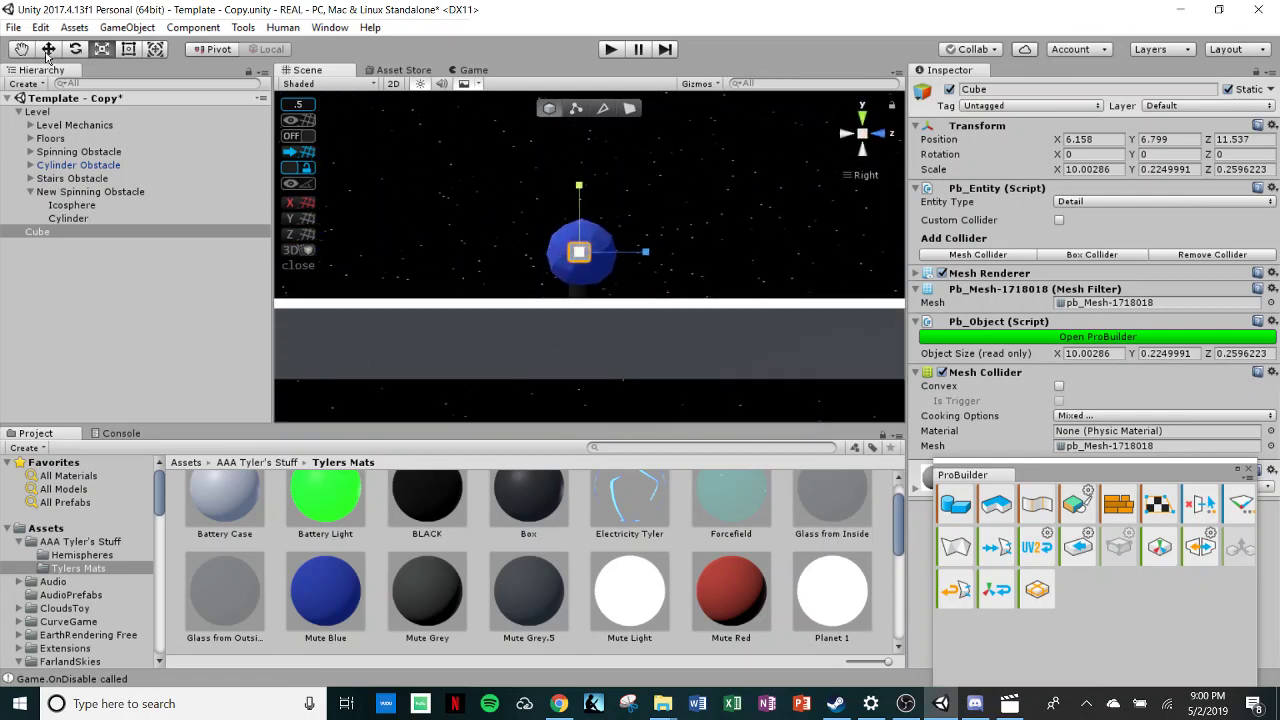
key(w)
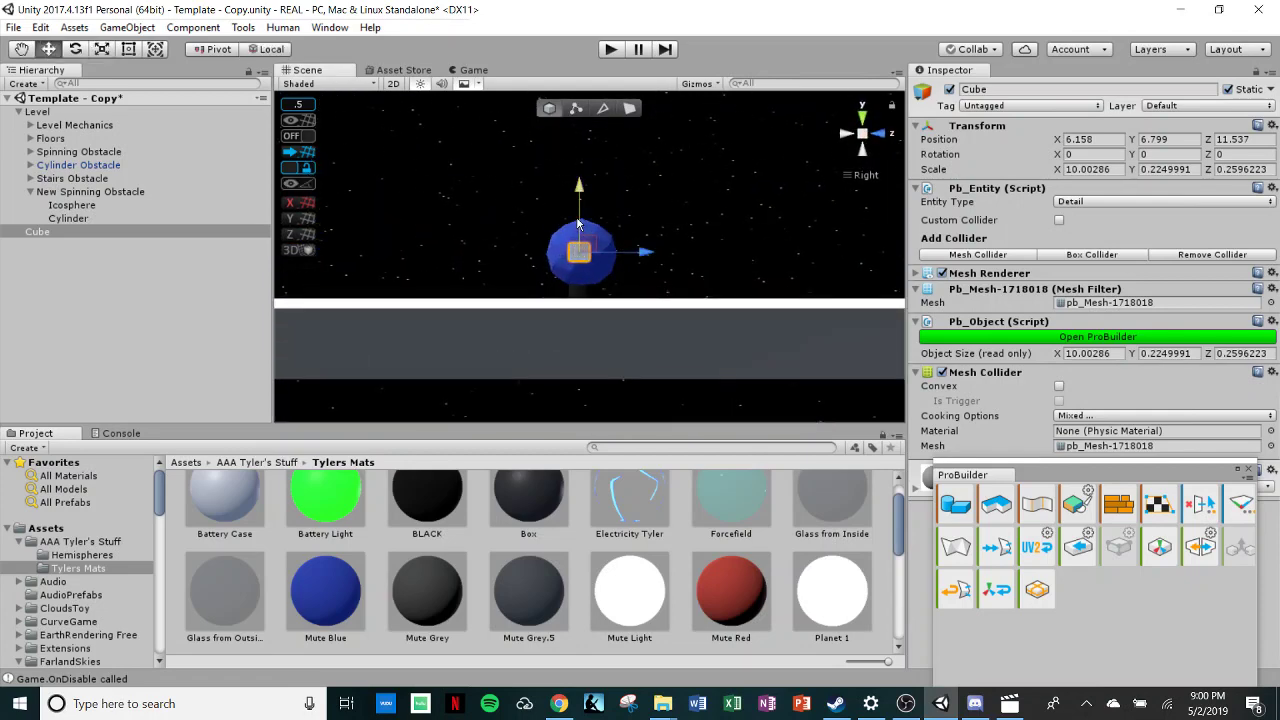
drag(647, 252, 638, 263)
click(680, 206)
Step: Apply the Mute Grey material to the long bar
alt+drag(680, 206, 878, 326)
drag(427, 592, 674, 302)
alt+drag(680, 245, 802, 205)
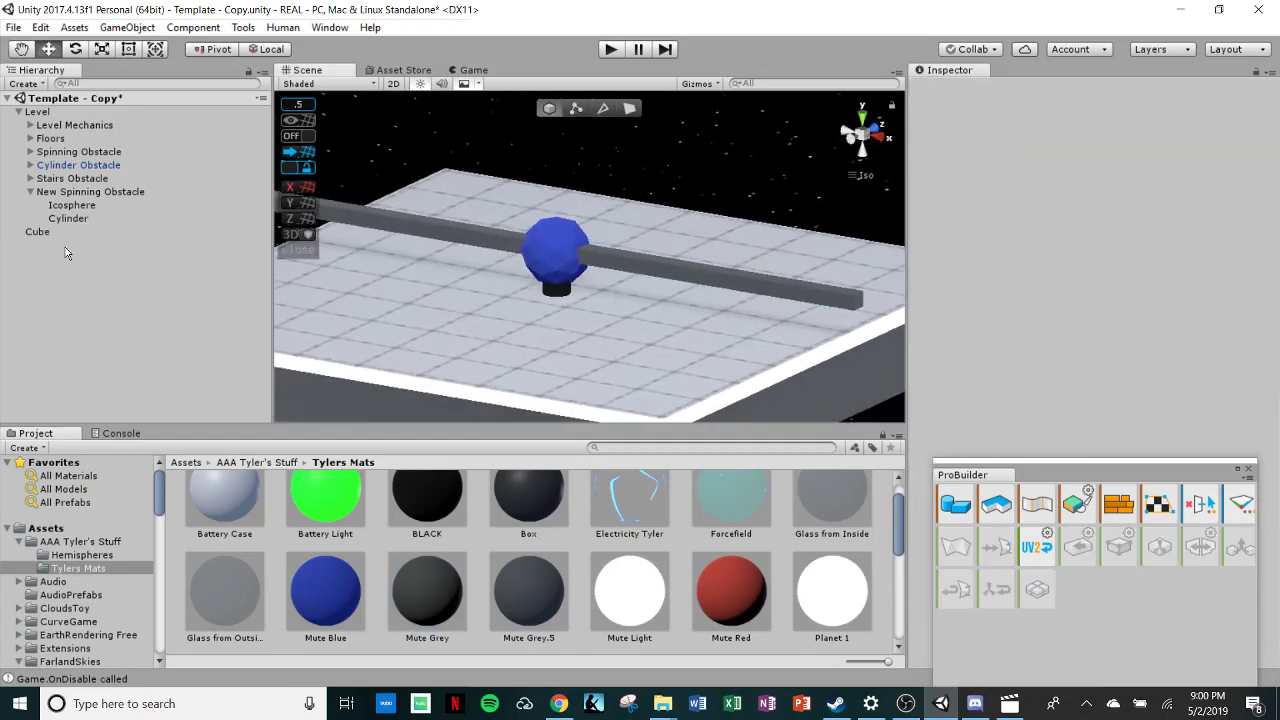
Step: Set the icosphere's entity type to Mover and make its Mesh Collider convex, with the ProBuilder window closed
click(37, 231)
click(71, 205)
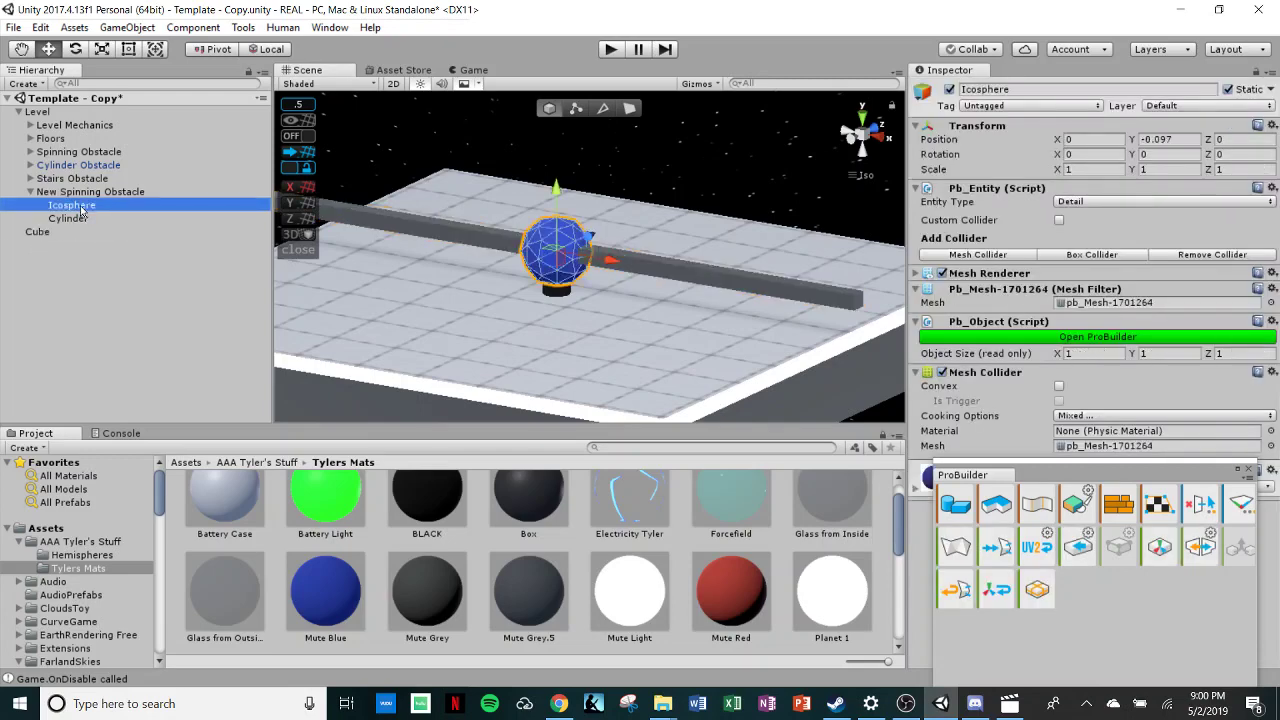
click(1250, 471)
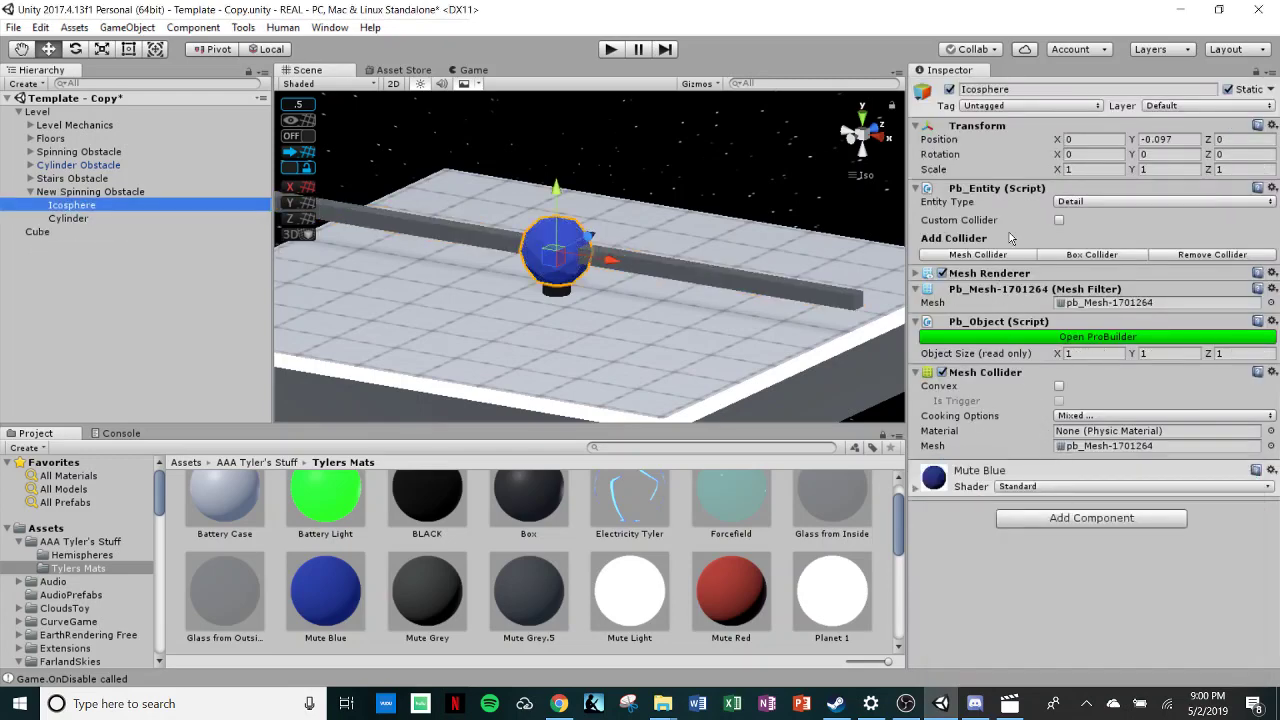
click(1073, 202)
click(1090, 292)
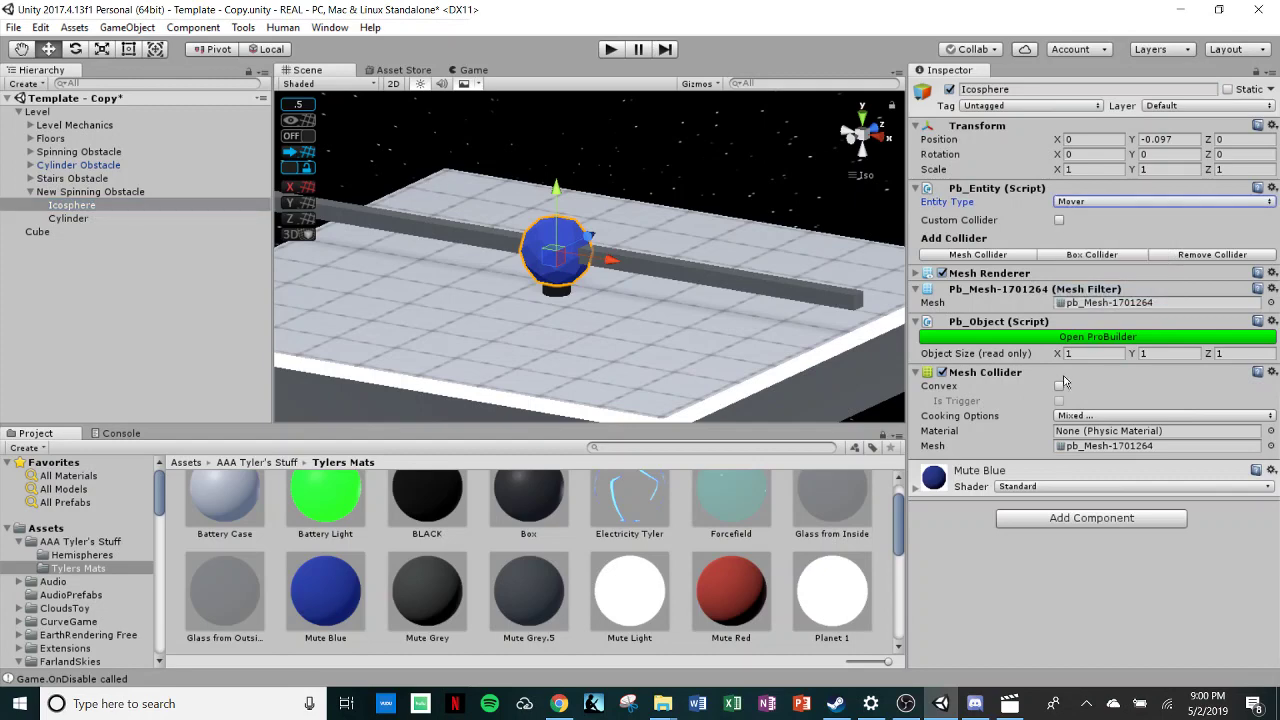
click(1059, 385)
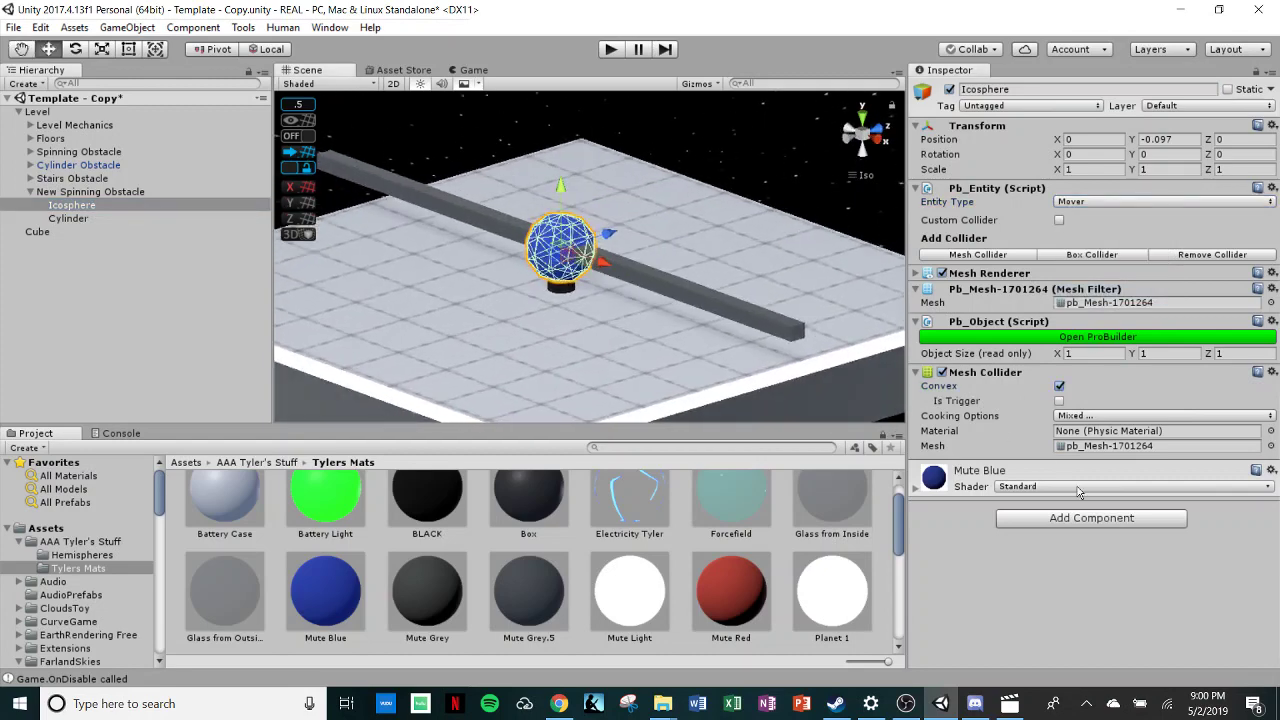
Step: Add a Hinge Joint component to the icosphere
click(1075, 521)
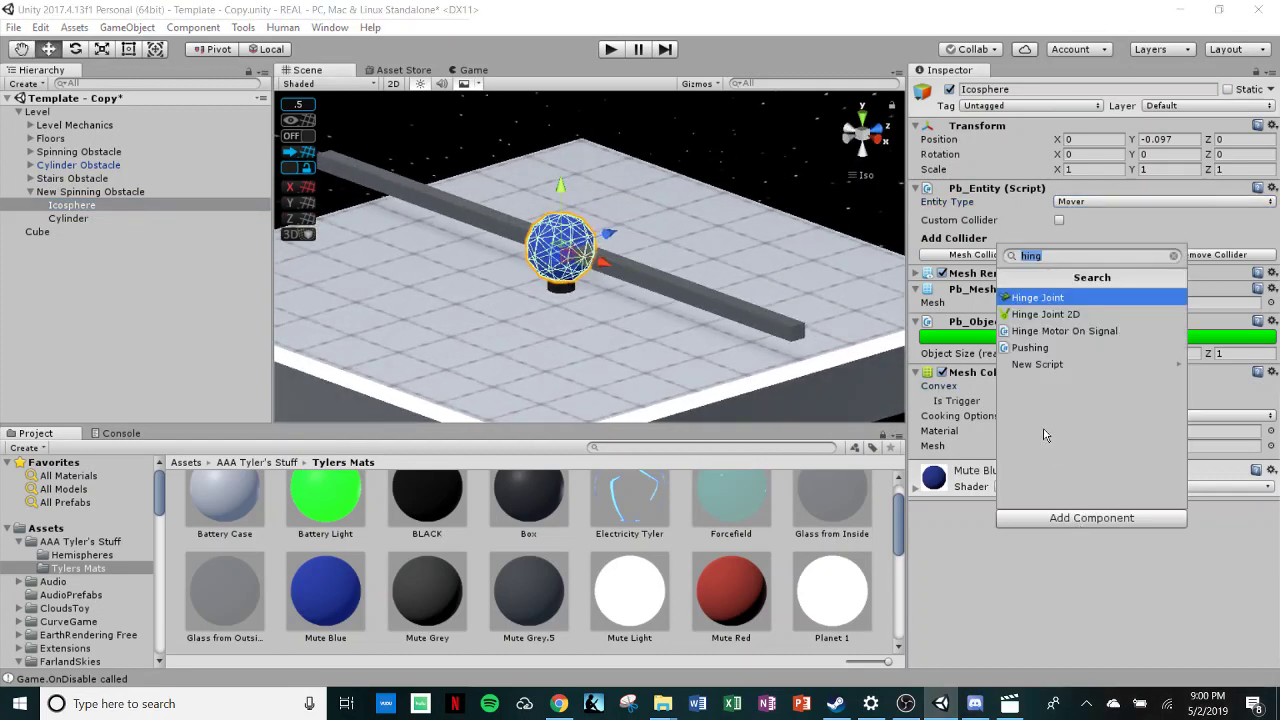
click(1083, 300)
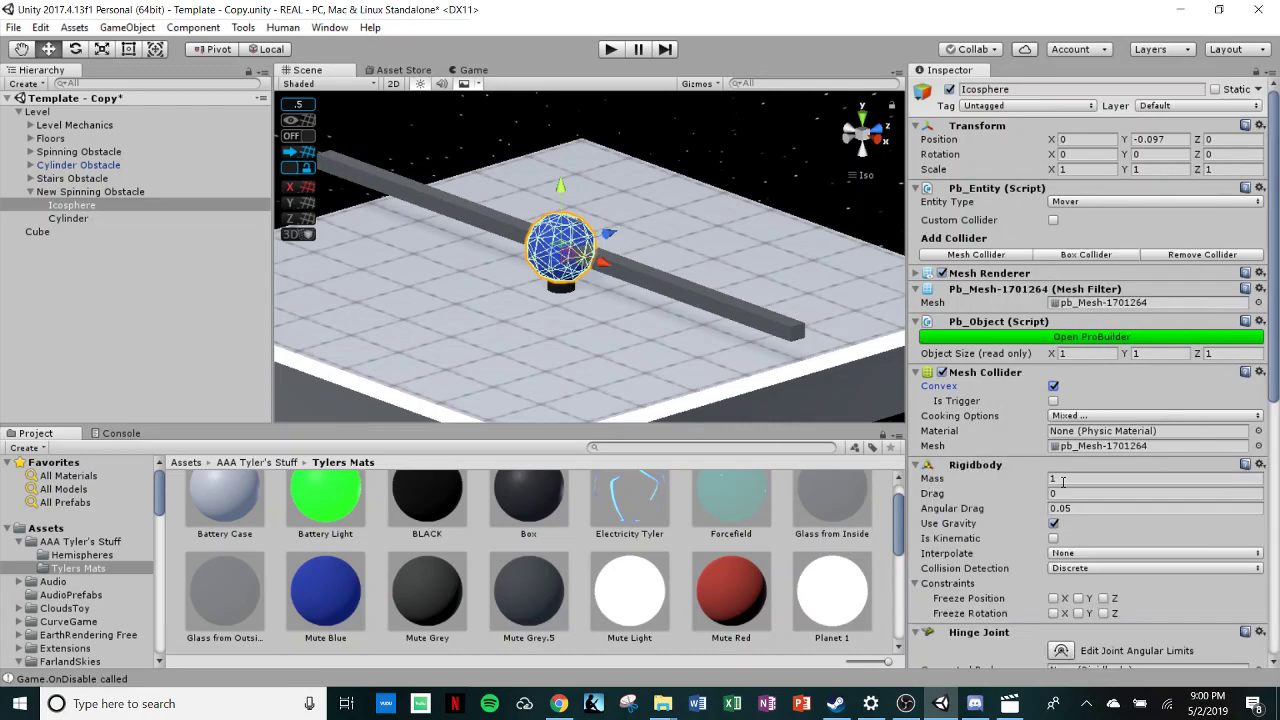
scroll(1063, 482, down, 3)
Step: Set the icosphere's hinge axis to X 0 and Y 1 so it rotates about the vertical
scroll(594, 287, up, 15)
right_drag(594, 287, 610, 191)
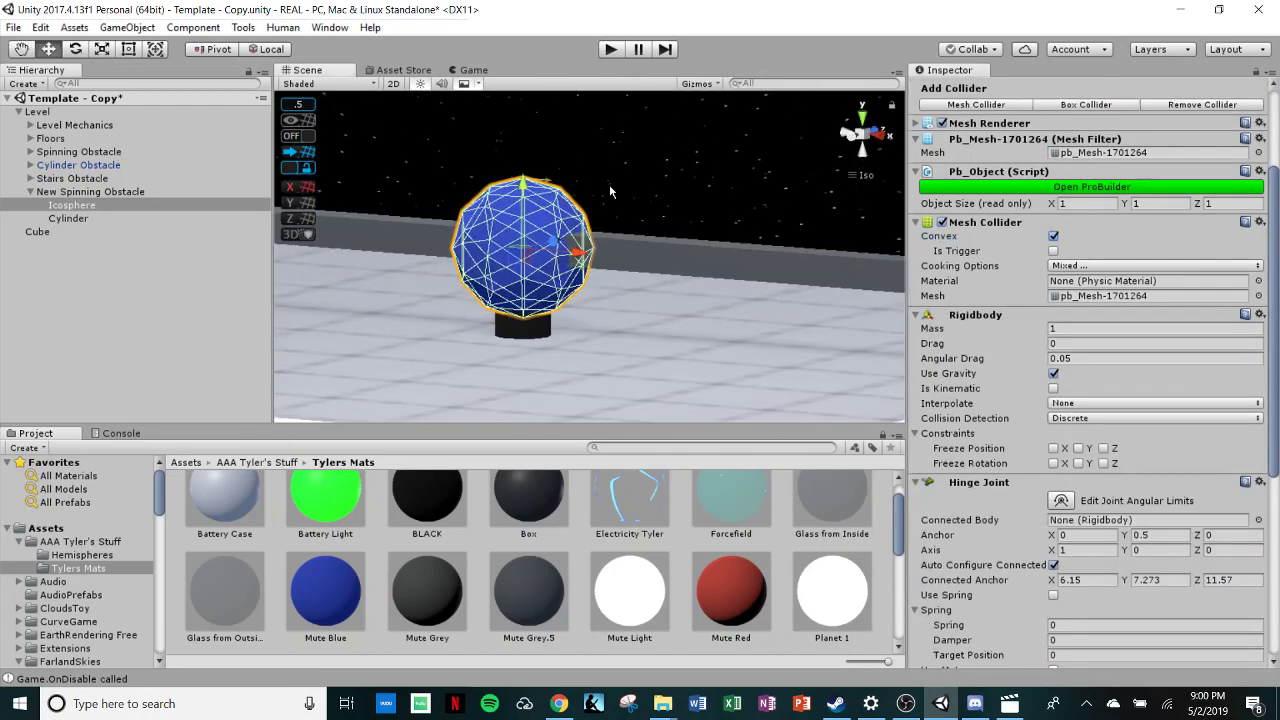
mouse_move(612, 195)
alt+mouse_down()
mouse_move(614, 304)
mouse_move(612, 200)
alt+mouse_up()
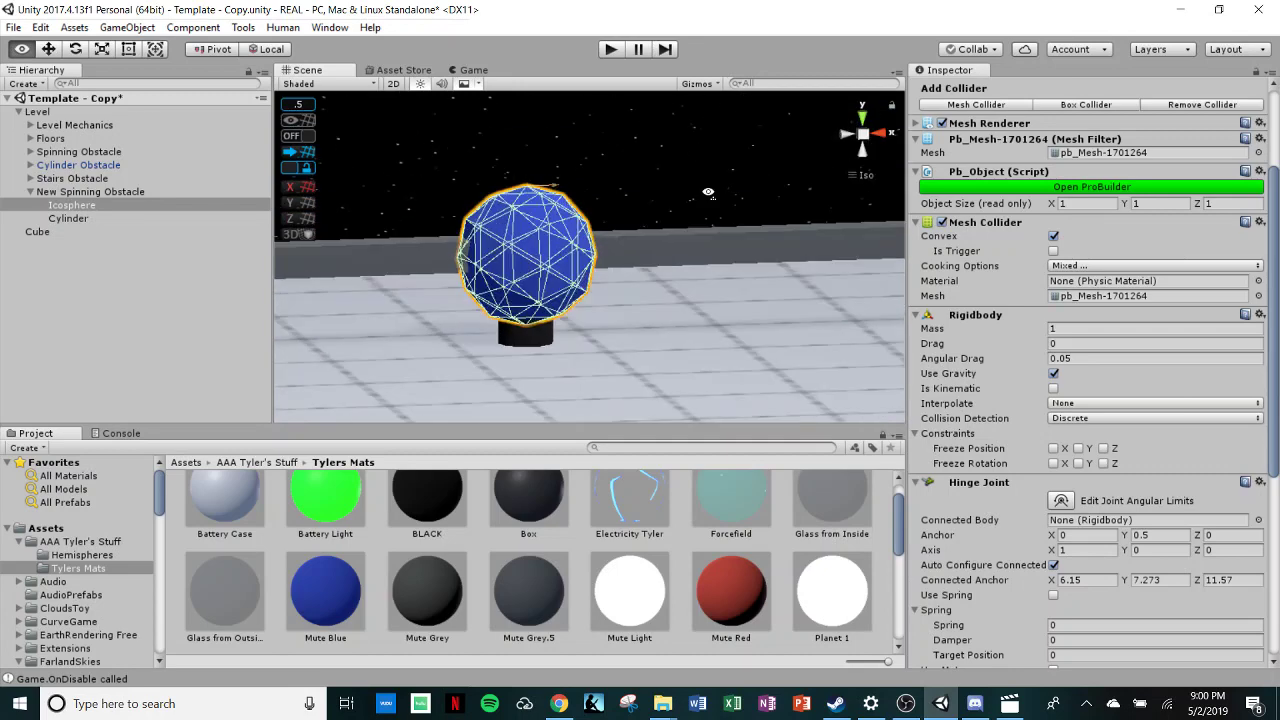
click(1092, 550)
key(Tab)
text(1)
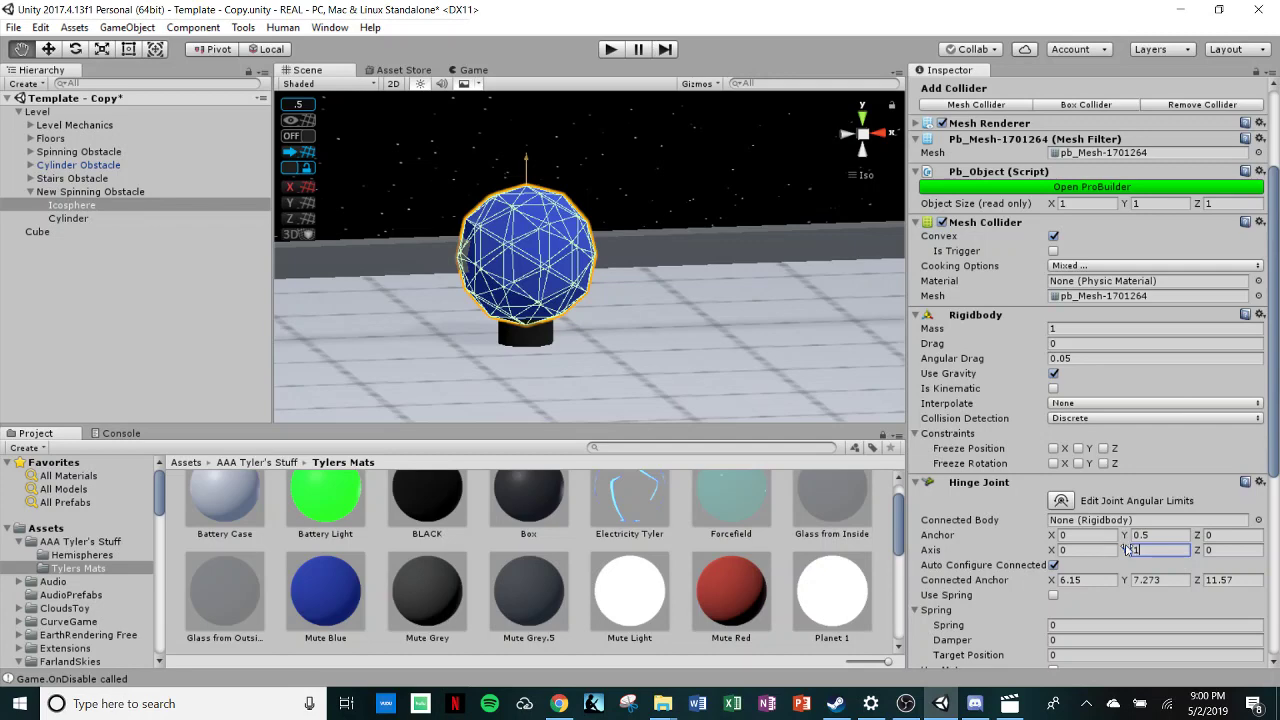
Step: Set the hinge joint's anchor Y to 0 to place it at the icosphere's center
alt+drag(640, 330, 772, 360)
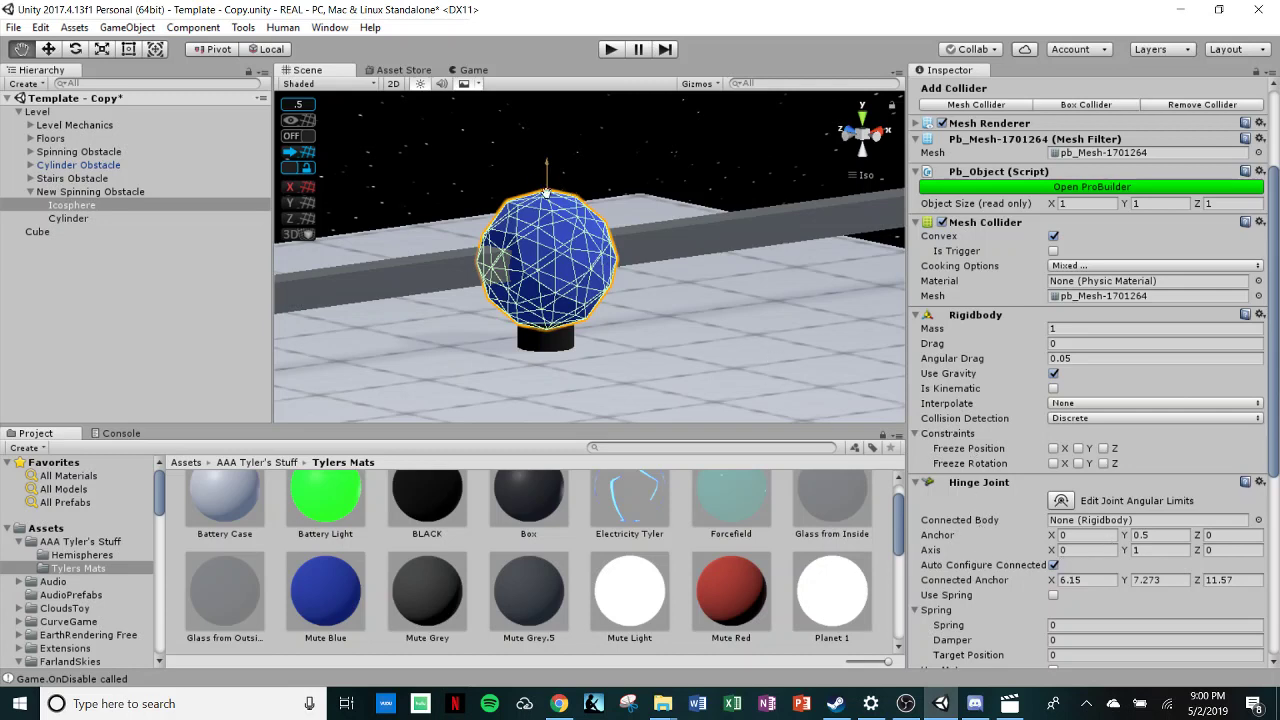
click(1170, 533)
text(0)
alt+drag(792, 378, 904, 418)
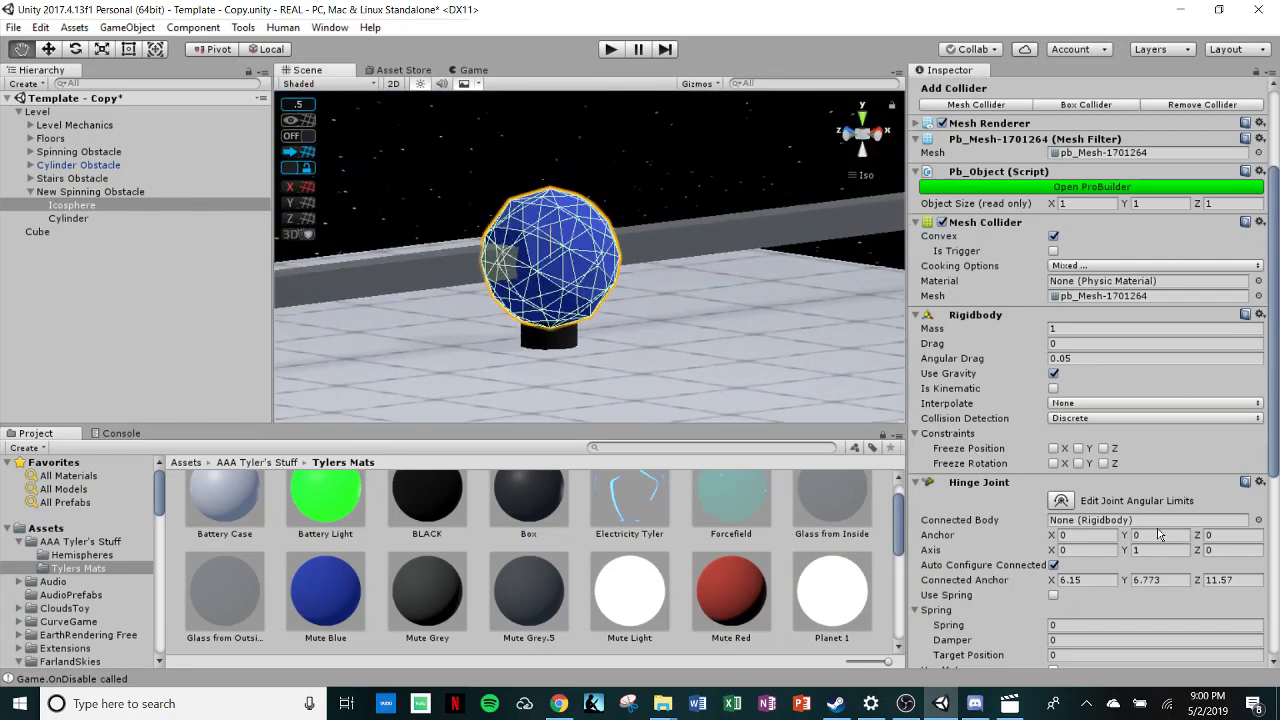
Step: Enable the motor on the icosphere's Hinge Joint with a target velocity of 150 and a force of 500000
alt+drag(776, 321, 568, 349)
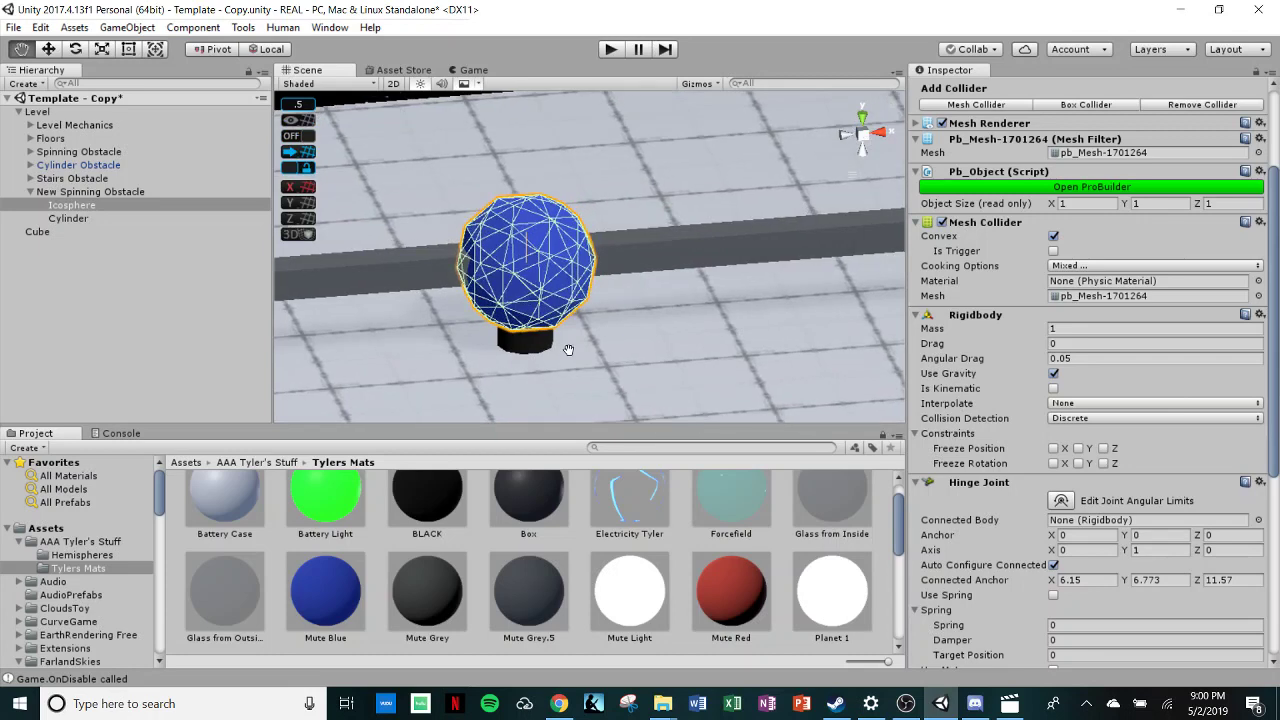
click(1229, 537)
alt+drag(608, 346, 700, 335)
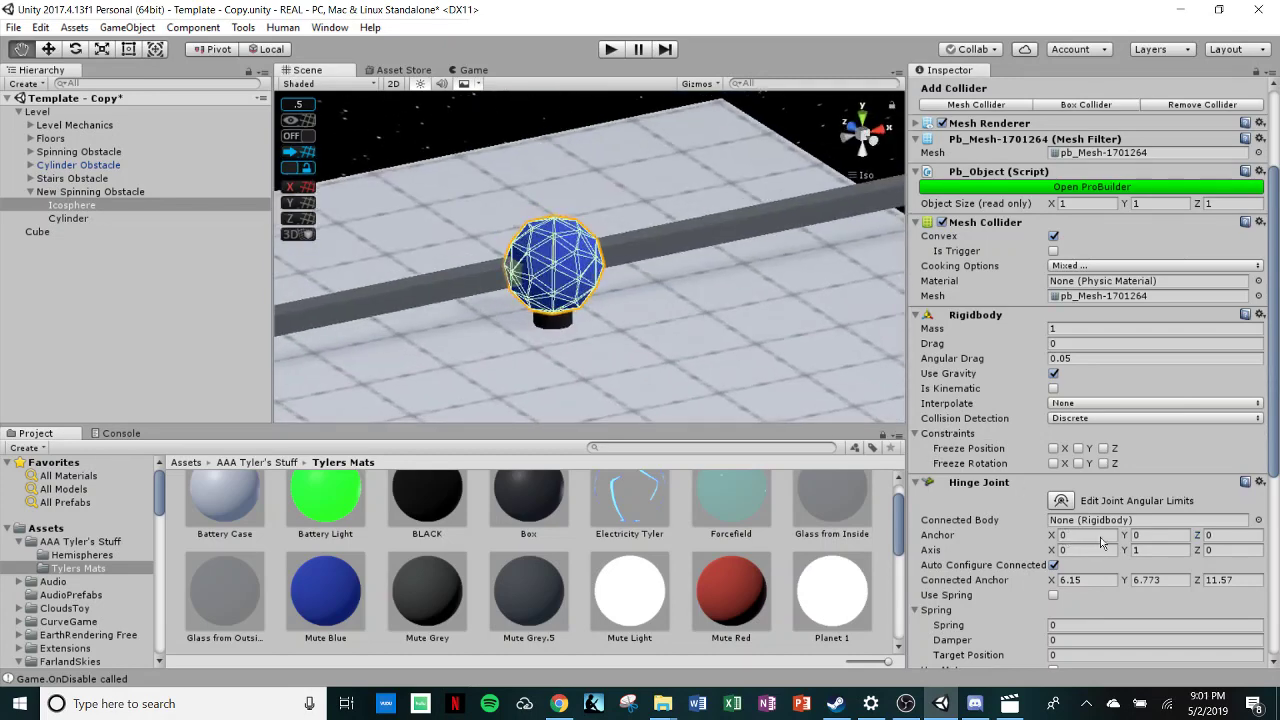
scroll(1101, 541, down, 1)
scroll(1061, 631, down, 1)
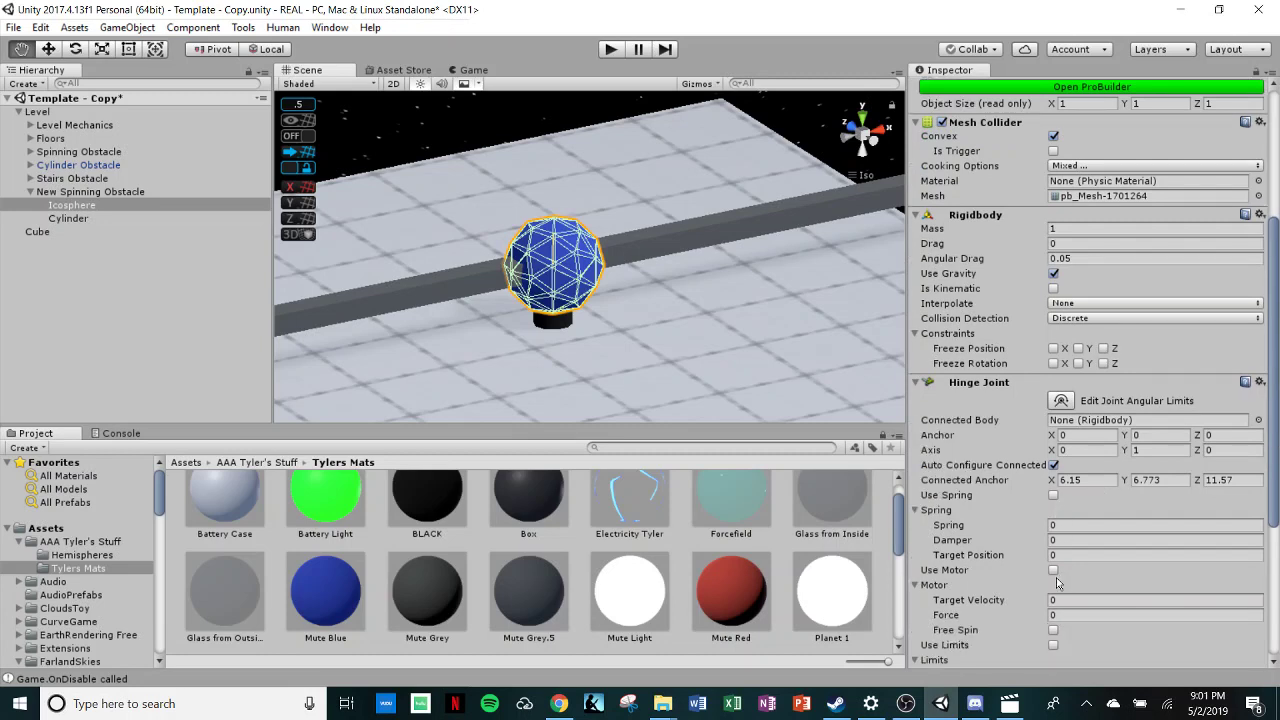
click(1053, 570)
click(1069, 600)
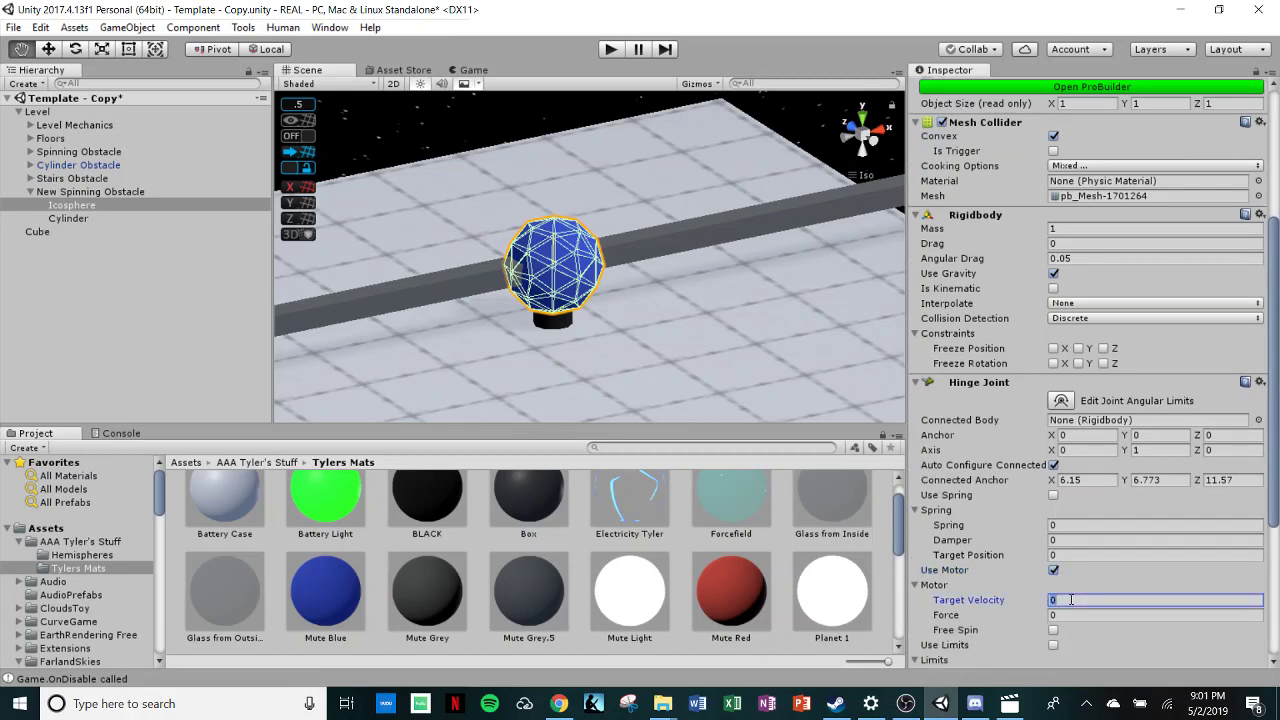
key(Tab)
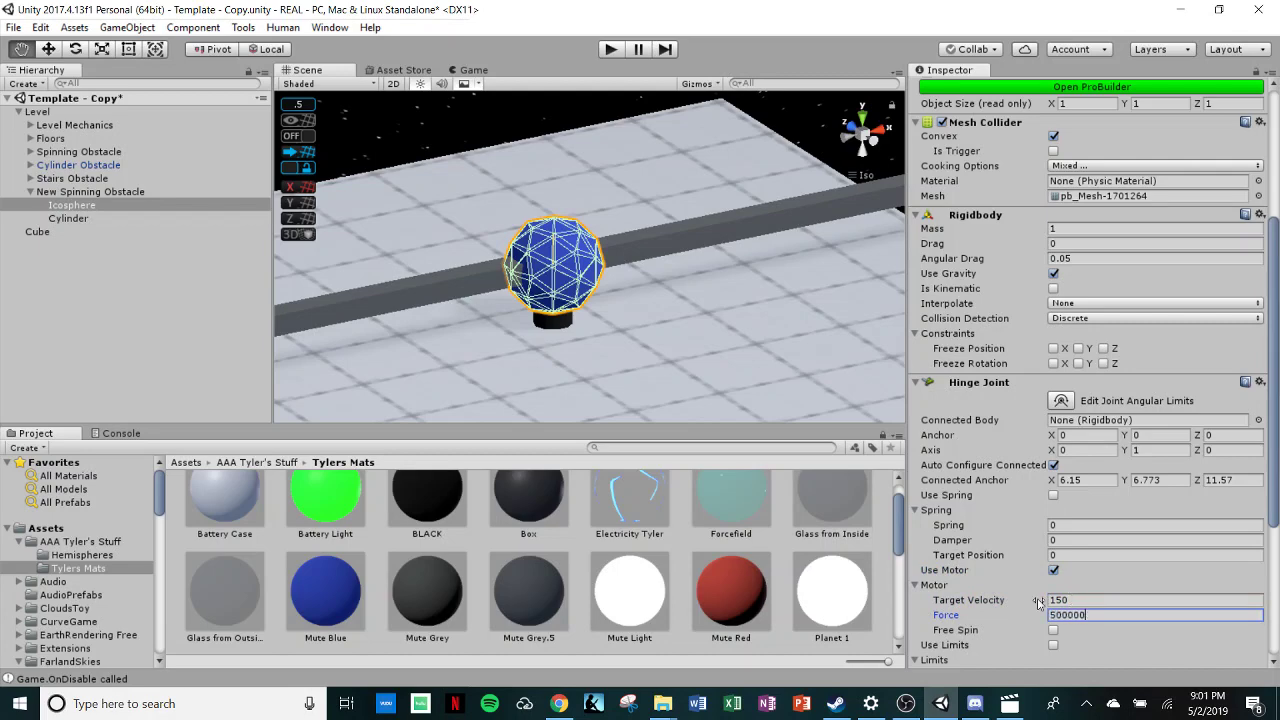
scroll(819, 257, down, 5)
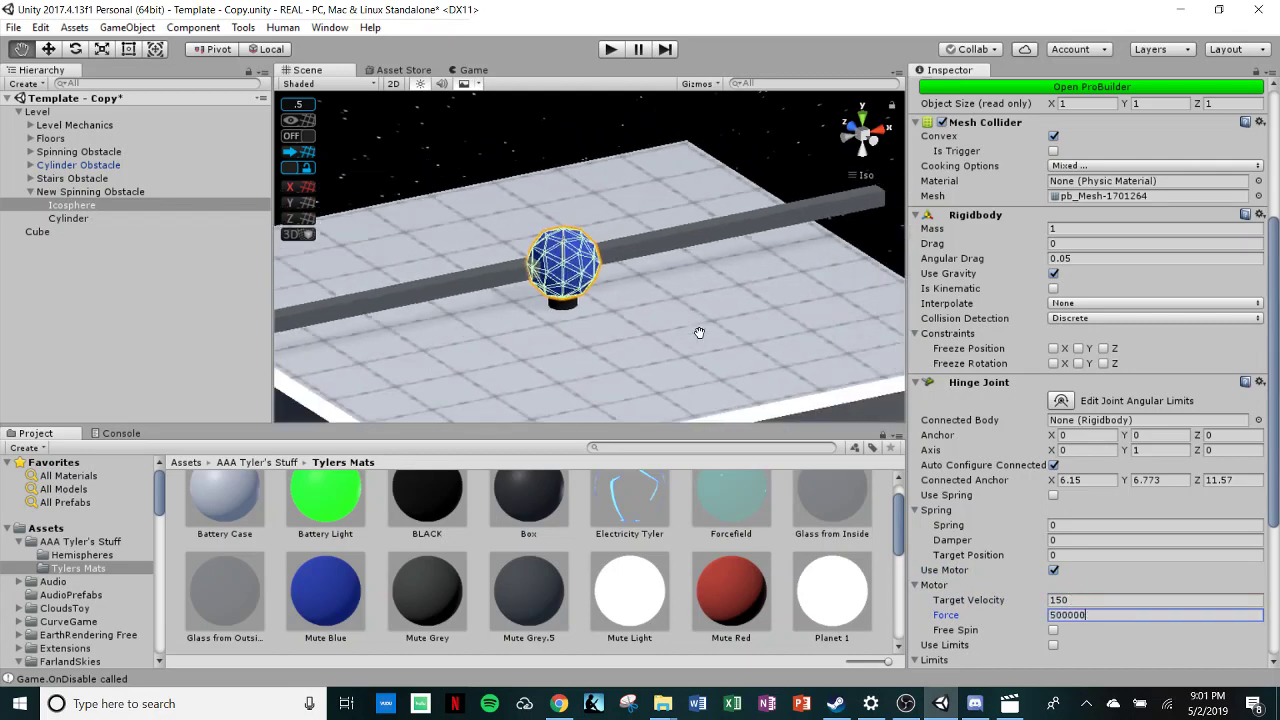
Step: Rename the long cube to Arm and make it a child of the Icosphere
click(859, 244)
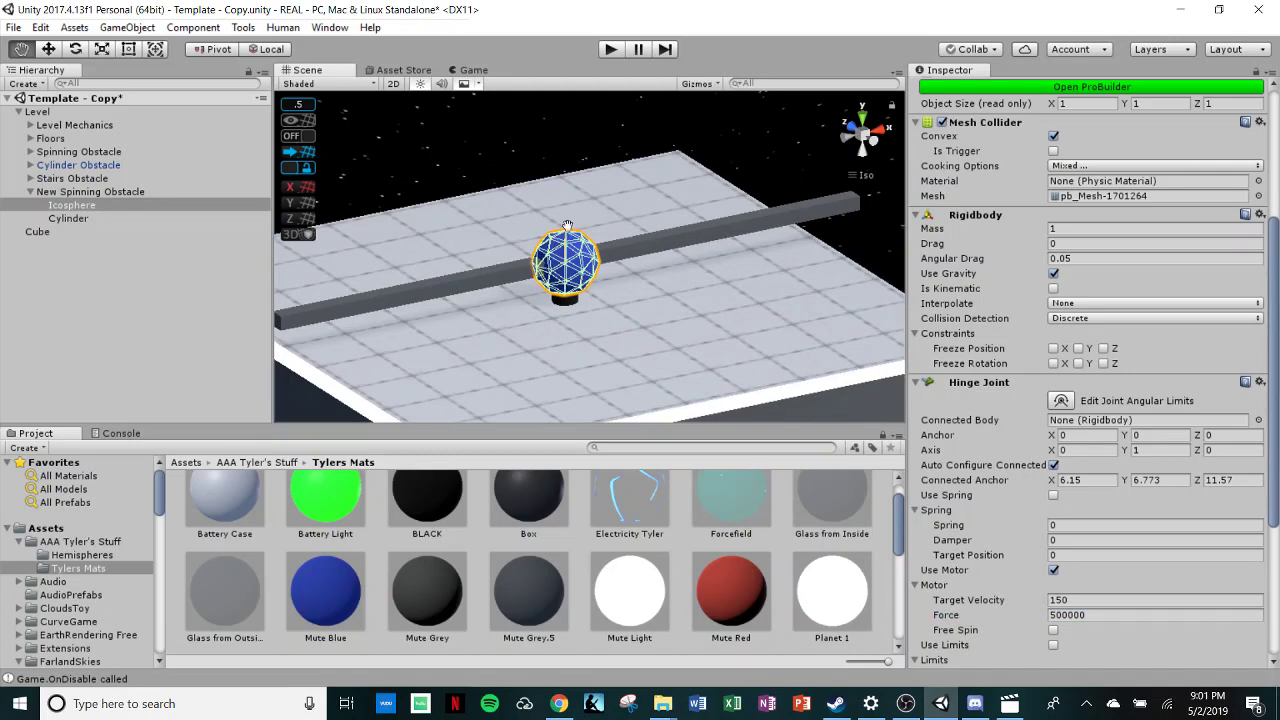
right_drag(643, 297, 510, 385)
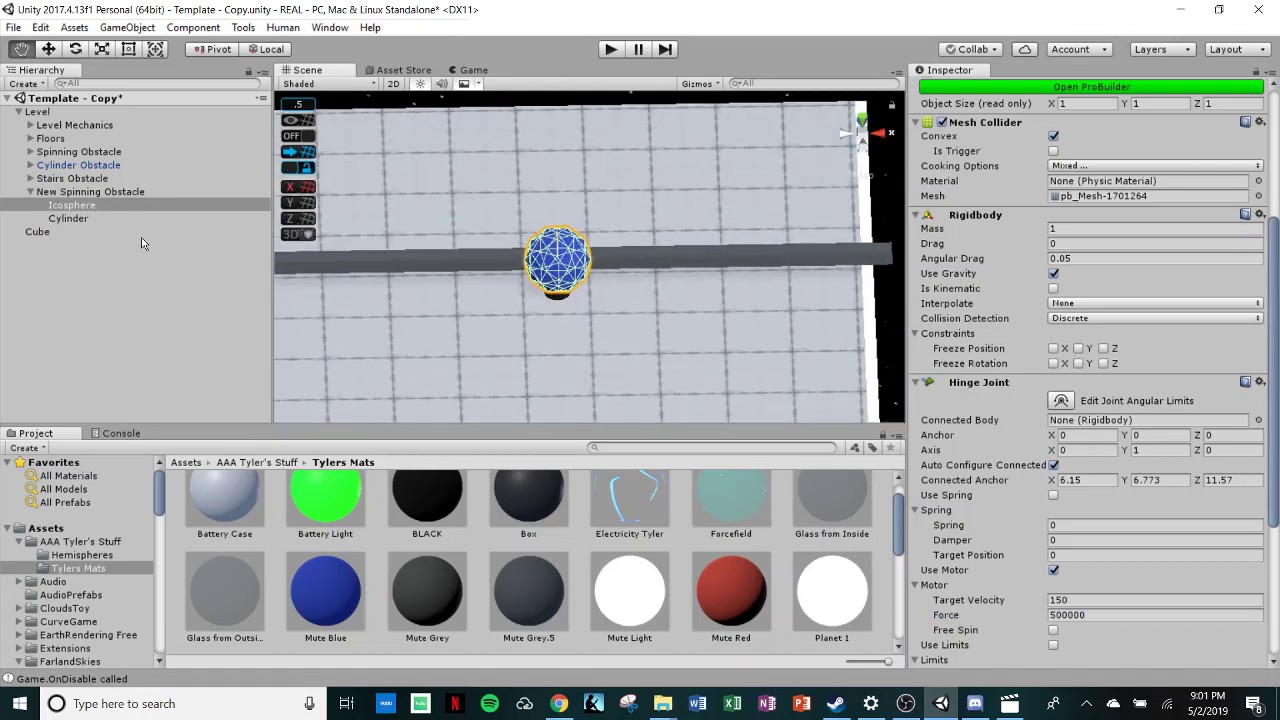
click(63, 232)
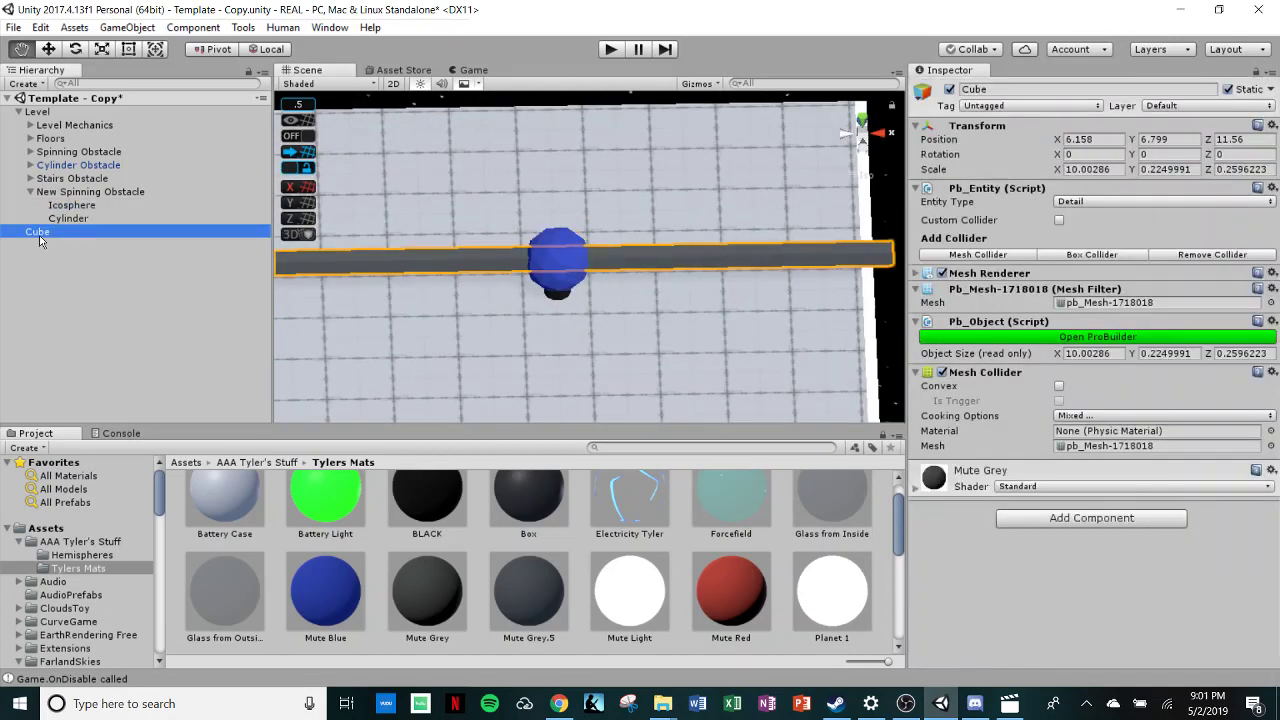
key(F2)
text(Ar)
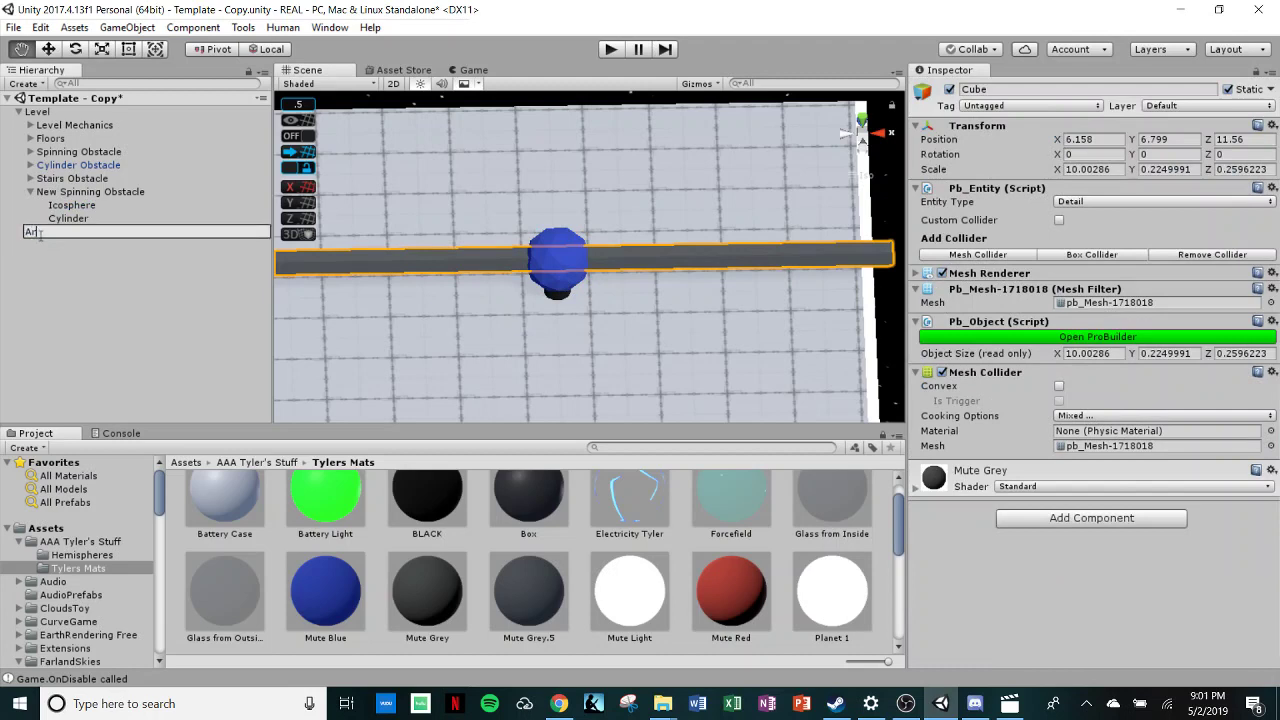
text(m)
key(Return)
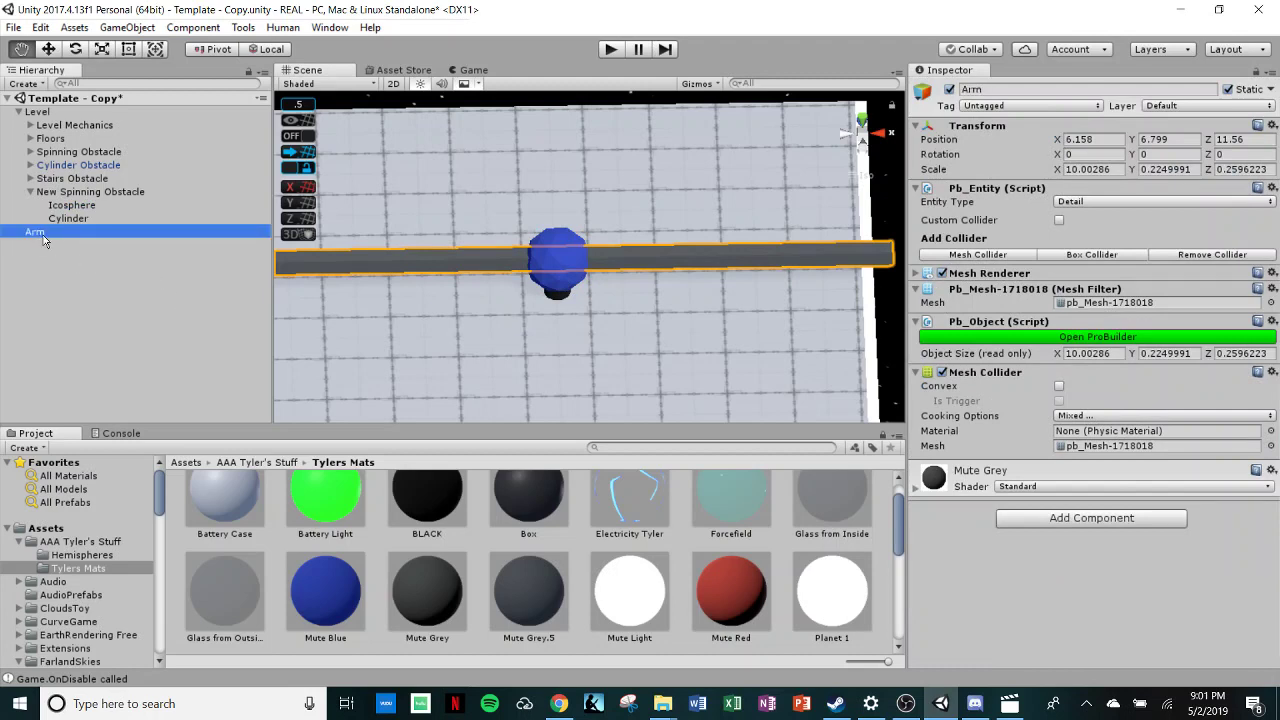
drag(43, 236, 80, 212)
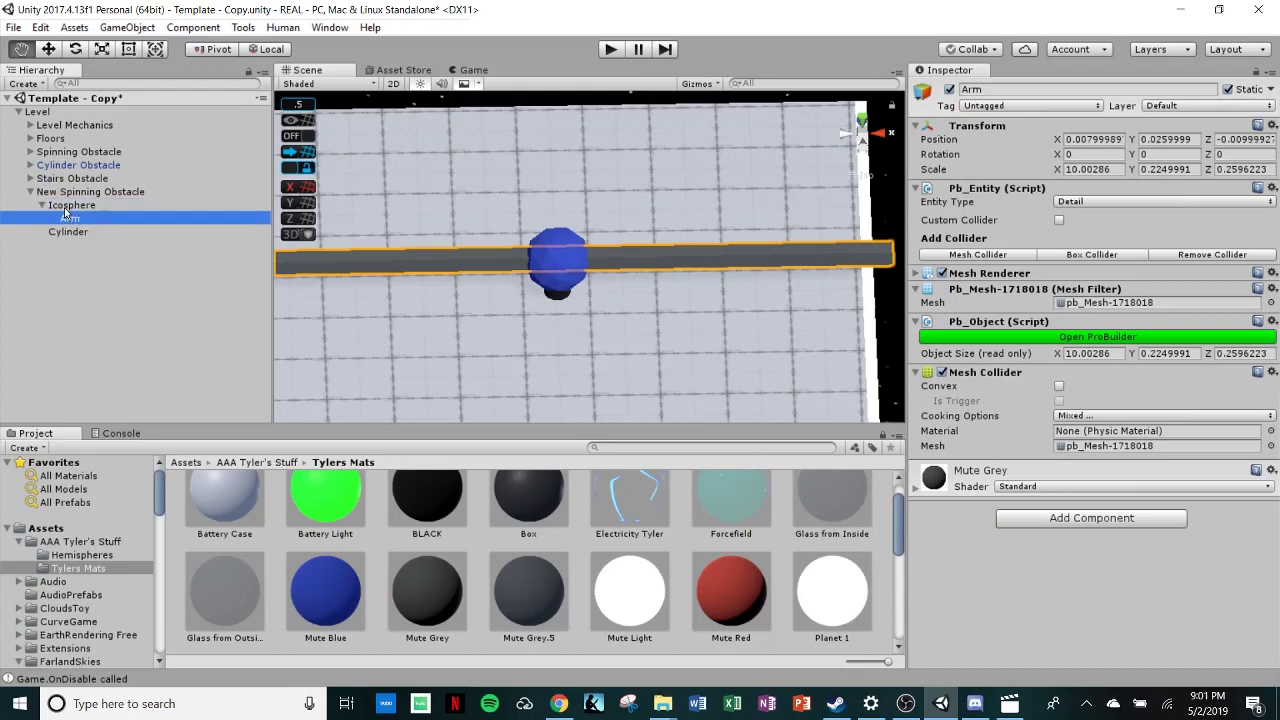
Step: Play-test the level by walking the character up to the spinning bar, and stop play mode
click(64, 207)
alt+drag(560, 357, 606, 265)
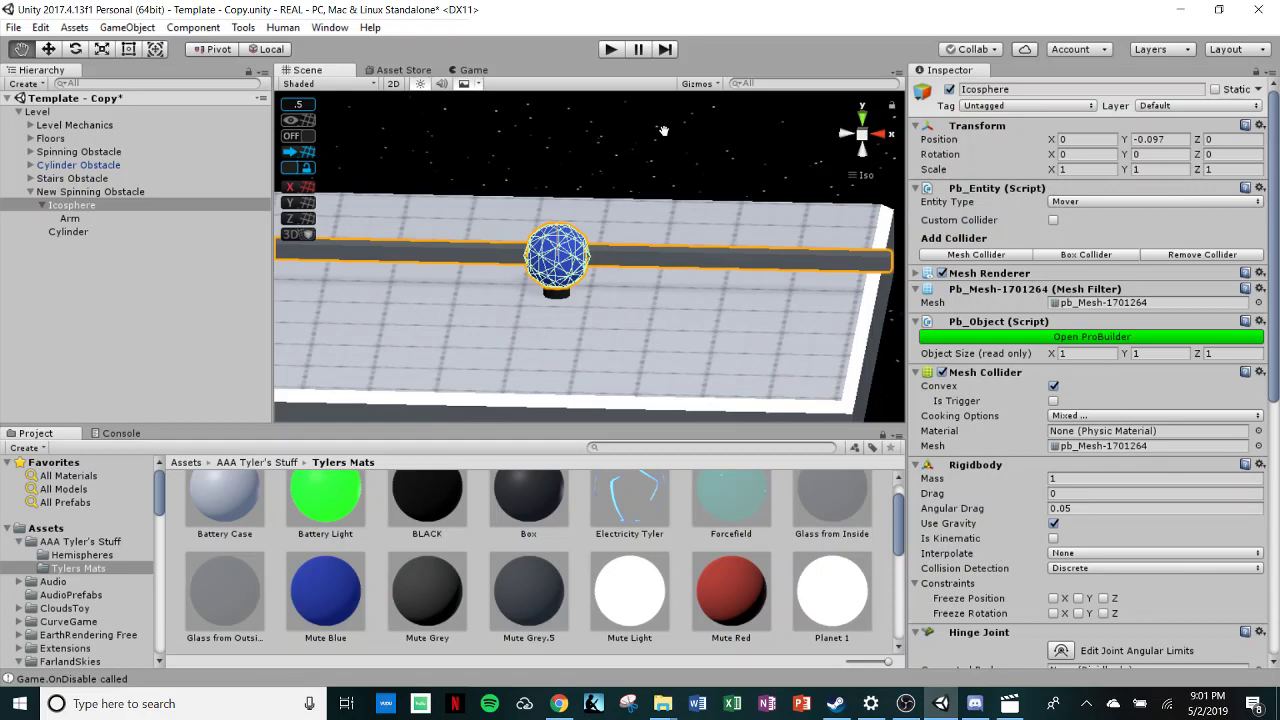
click(605, 52)
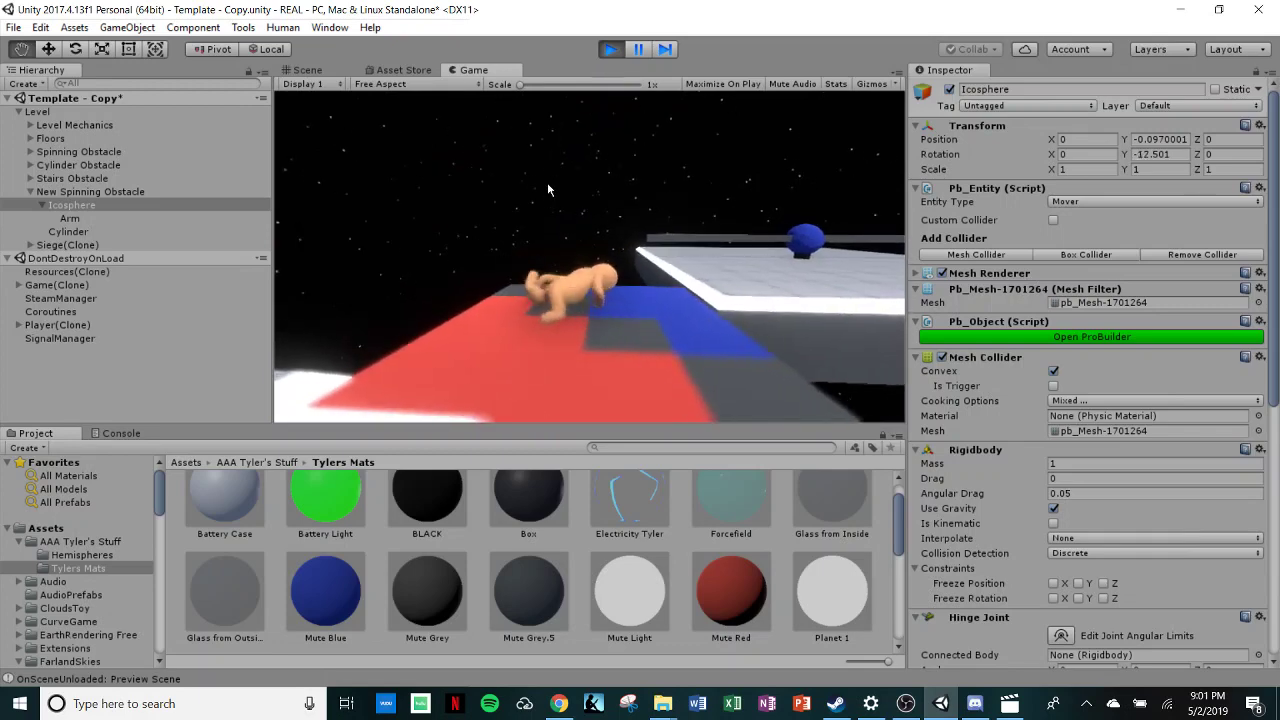
click(548, 182)
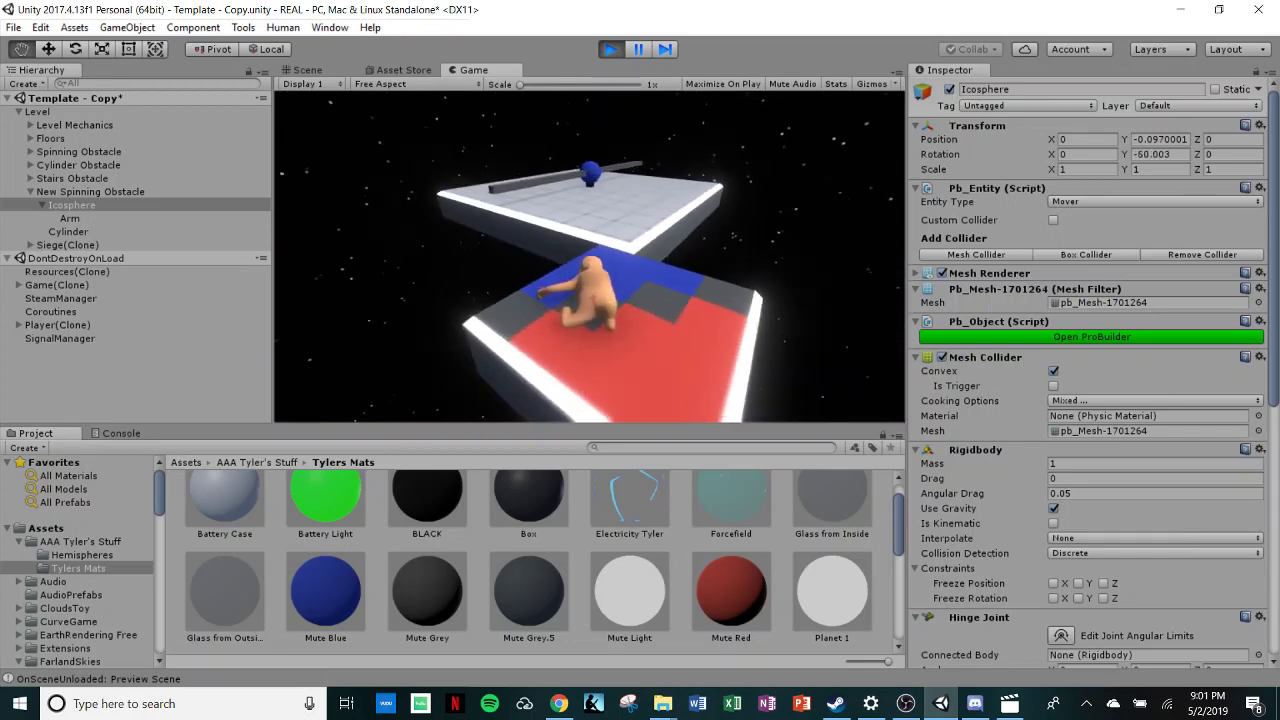
key(w)
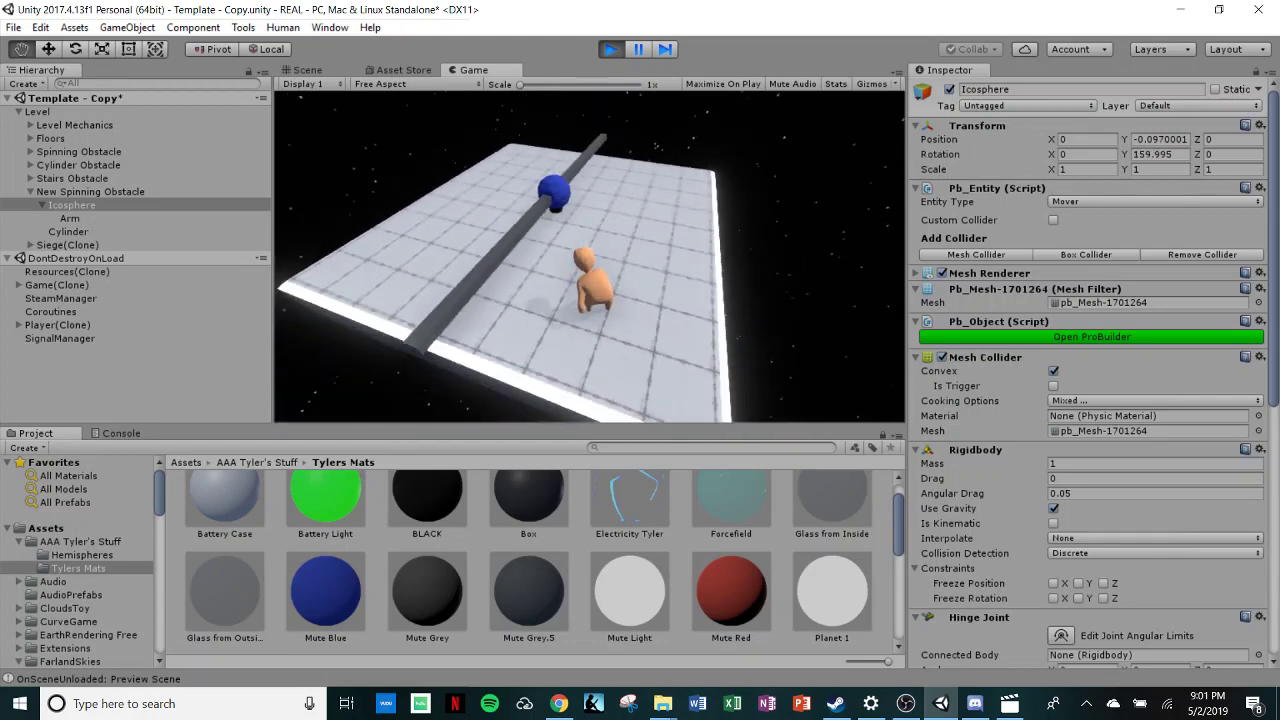
key(Escape)
click(612, 51)
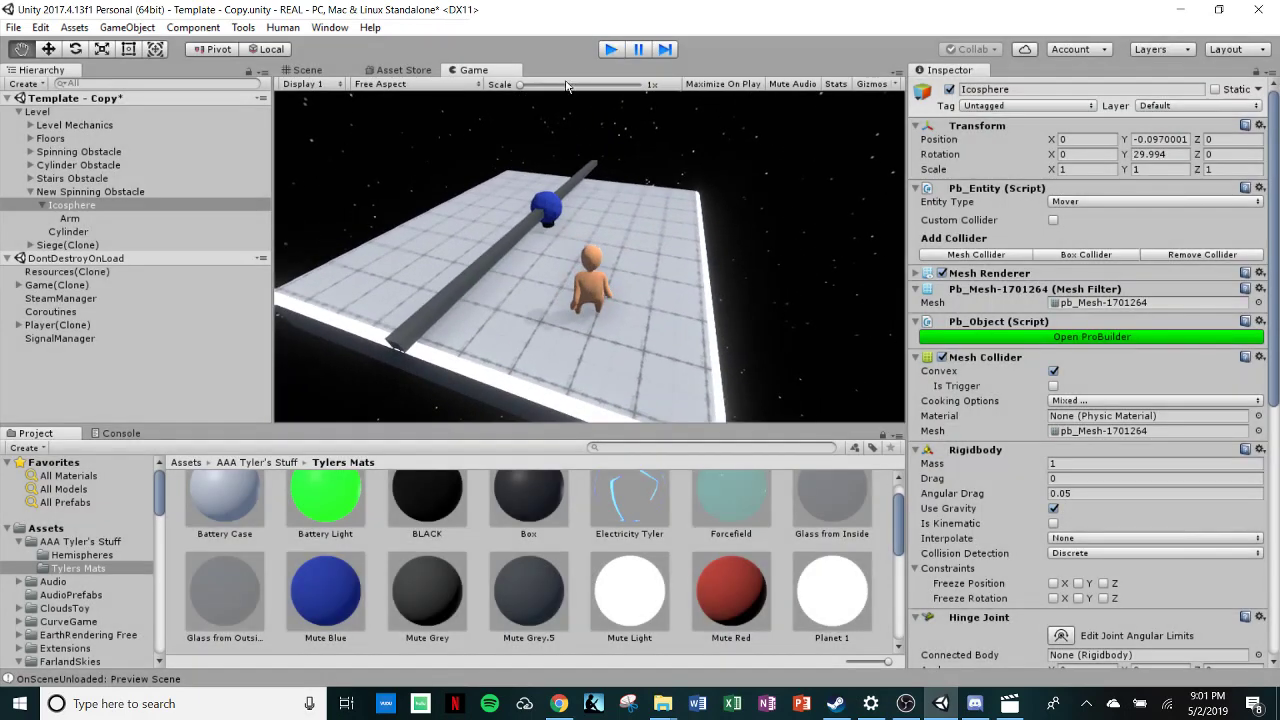
Step: Make the Arm's Mesh Collider convex and set its entity type to Mover
click(91, 218)
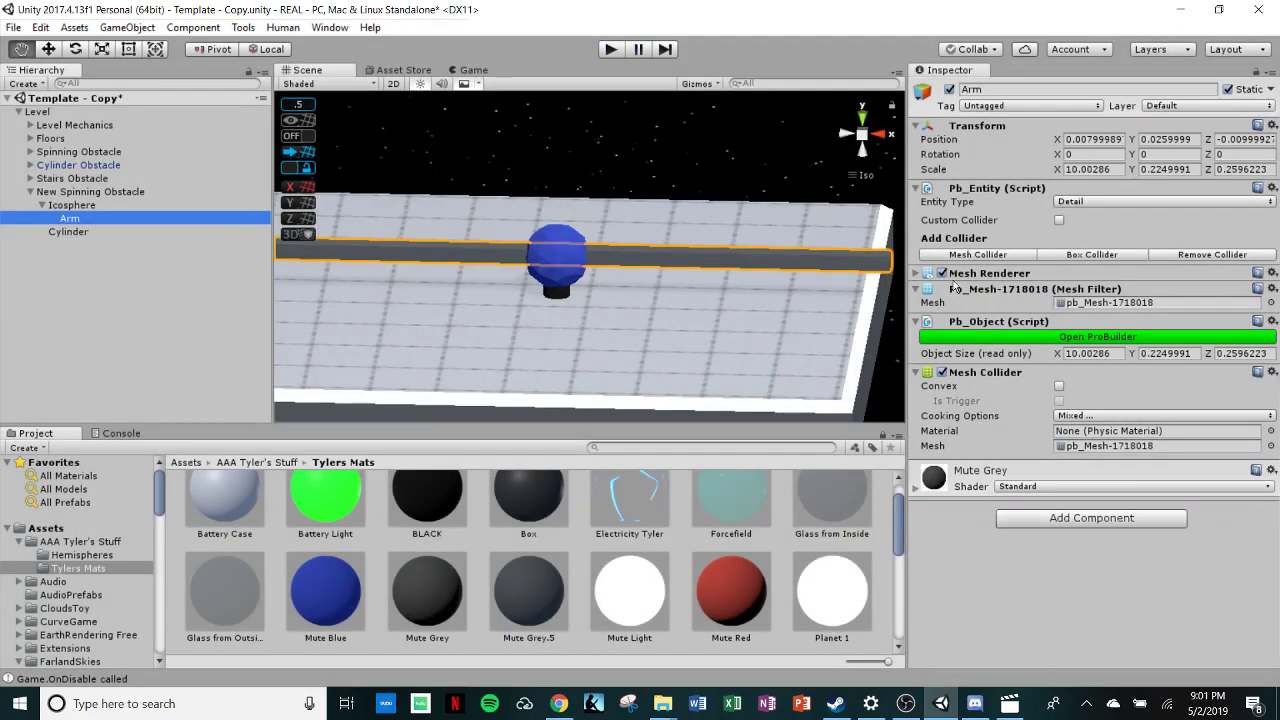
click(1059, 387)
click(1082, 204)
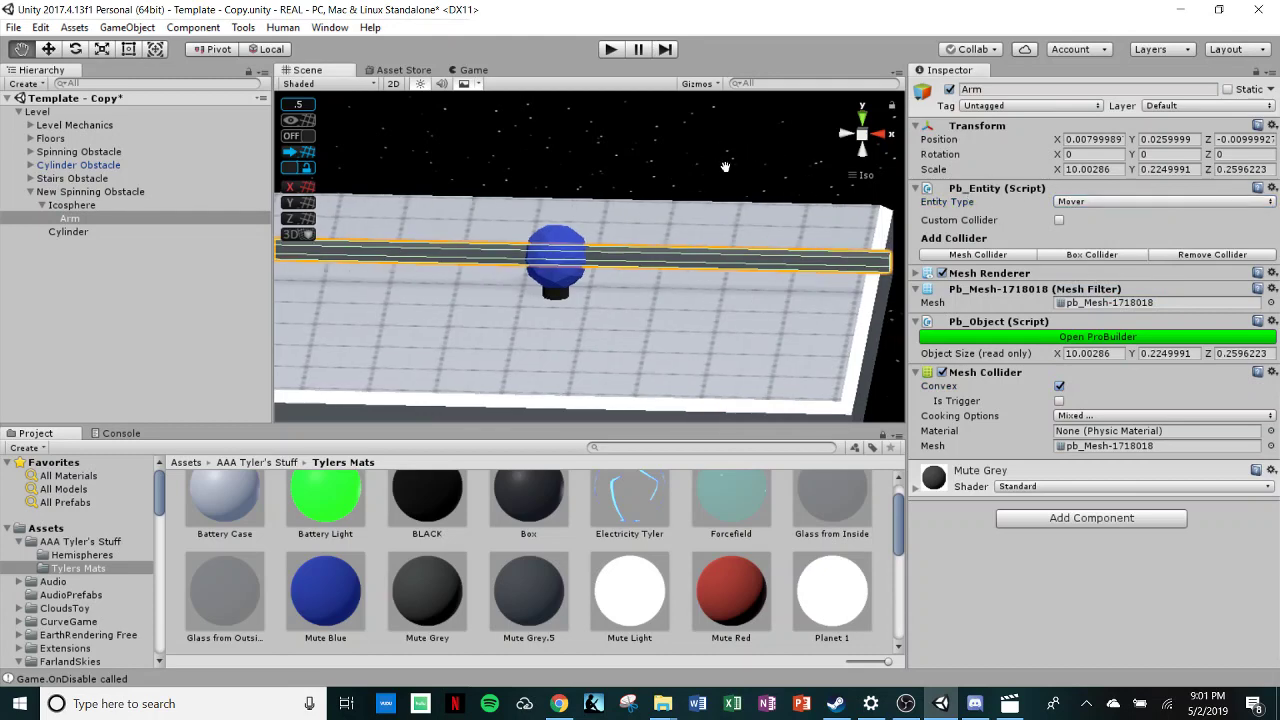
Step: Play-test the level, trying out a Rigidbody component on the Arm while the game runs, and stop play mode
alt+drag(725, 167, 498, 172)
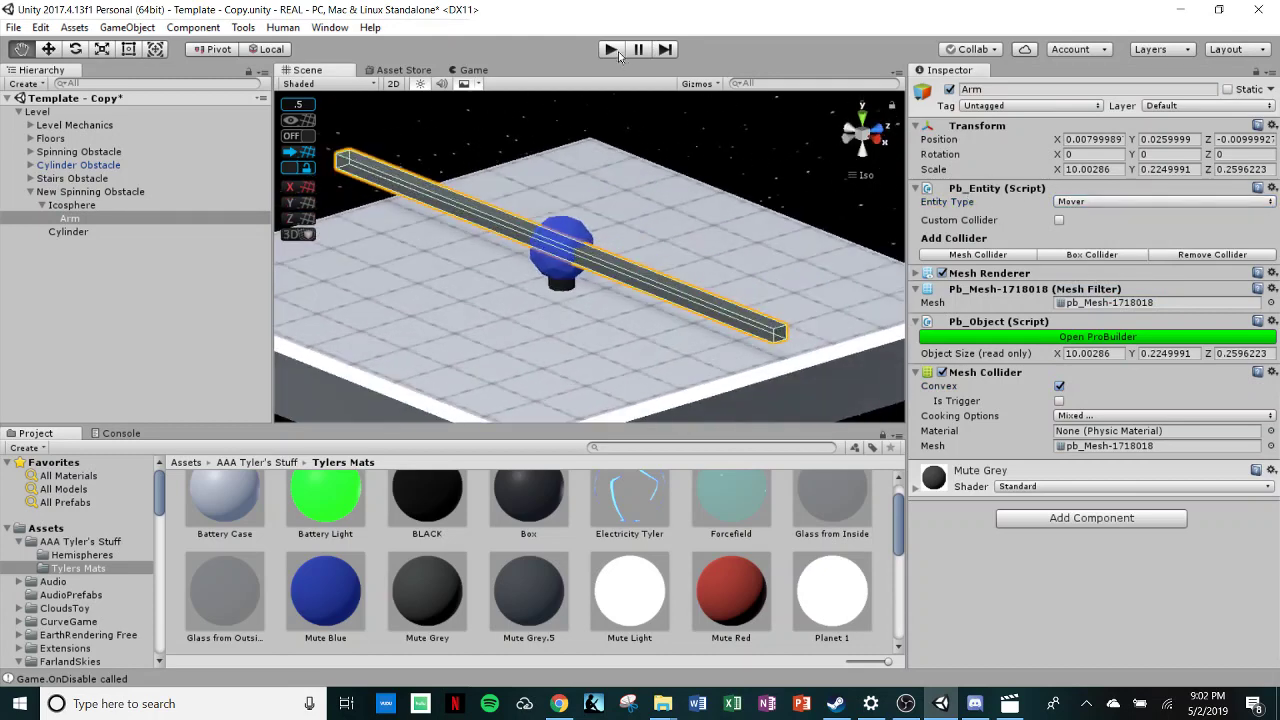
click(616, 51)
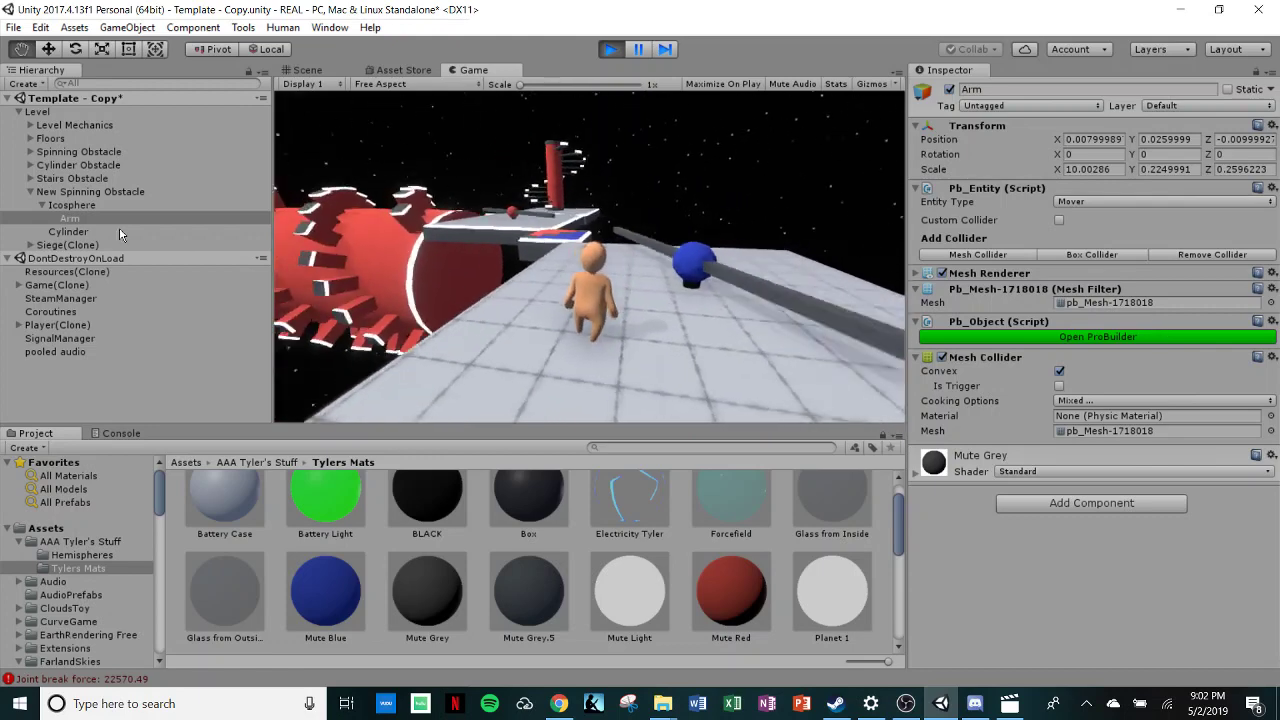
click(70, 218)
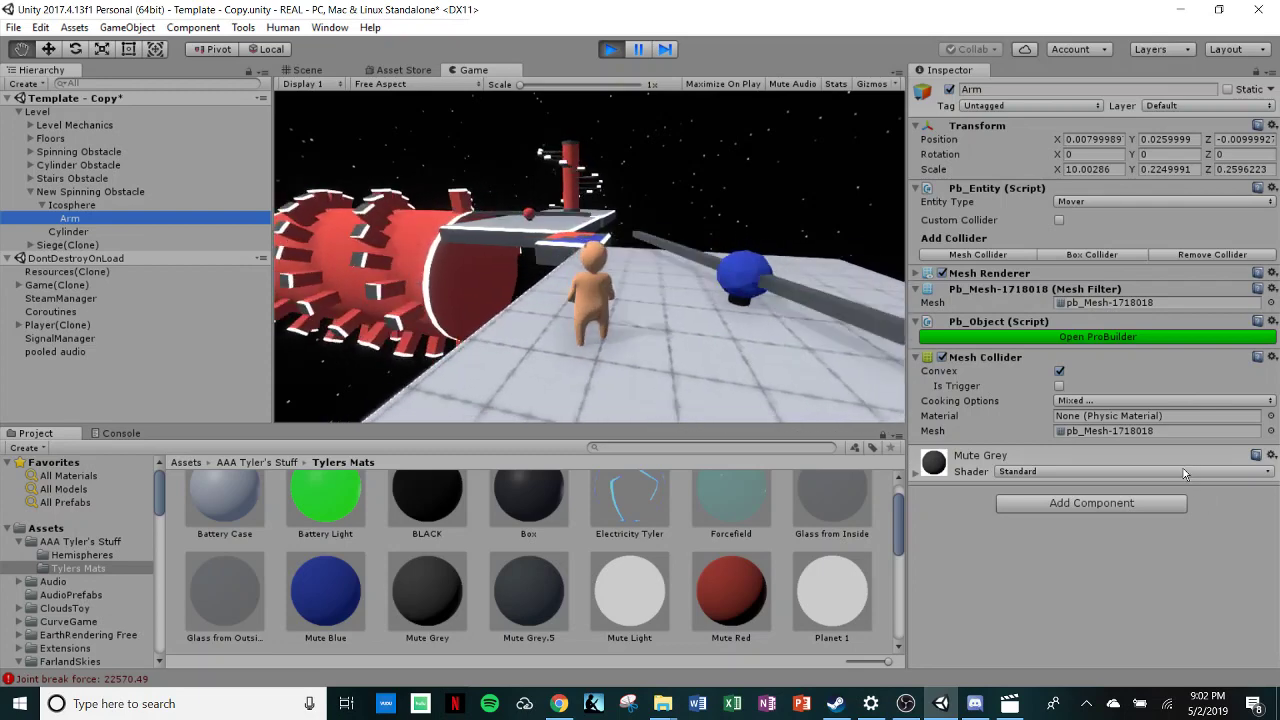
click(1091, 501)
text(hingrigid)
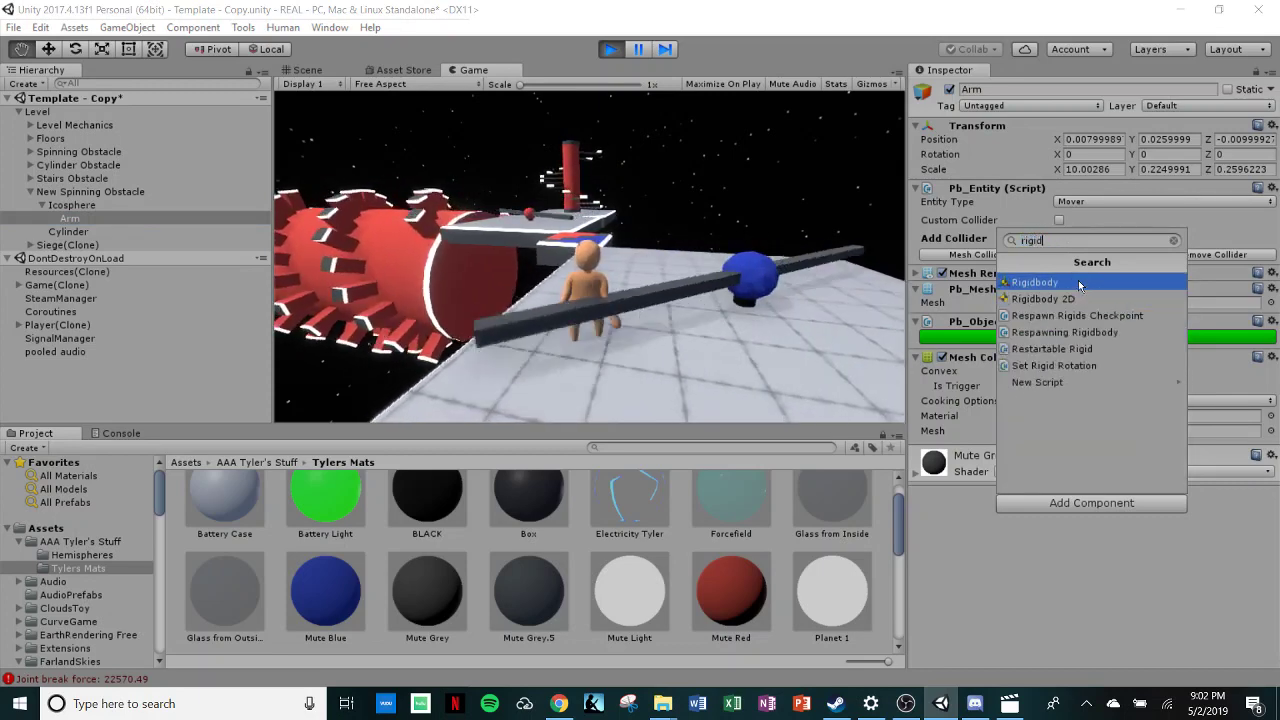
click(1078, 280)
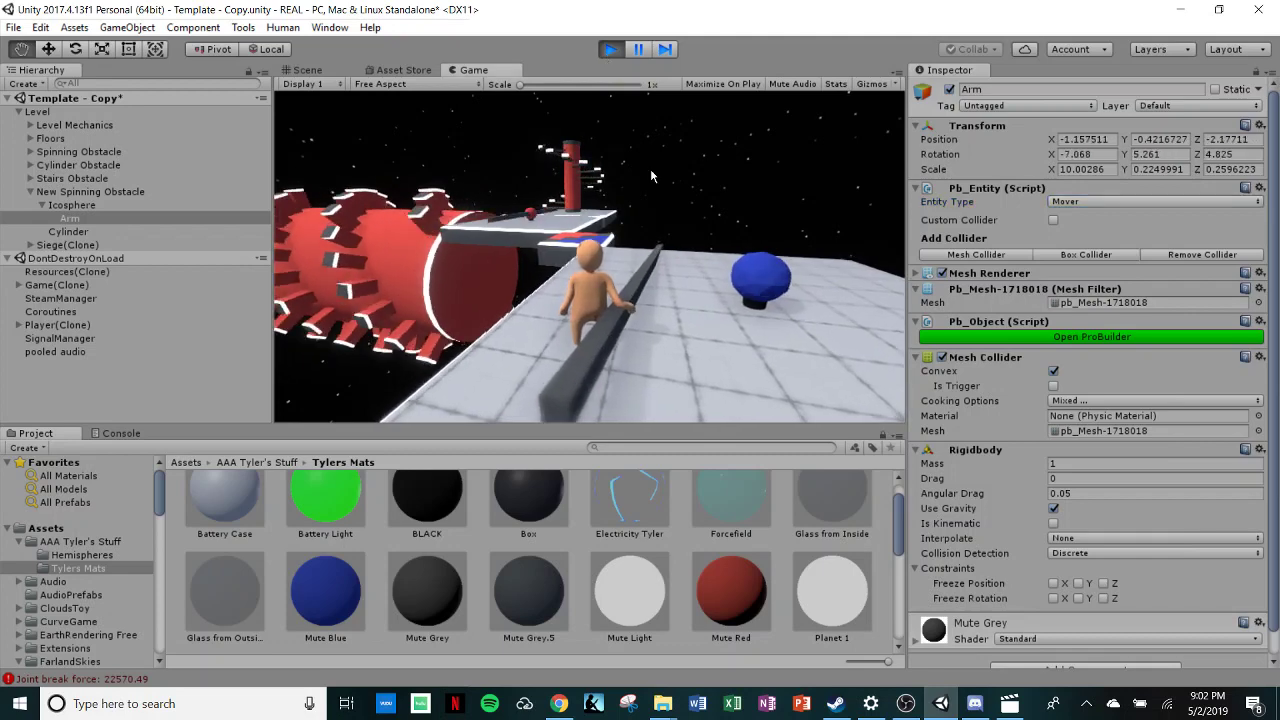
key(w)
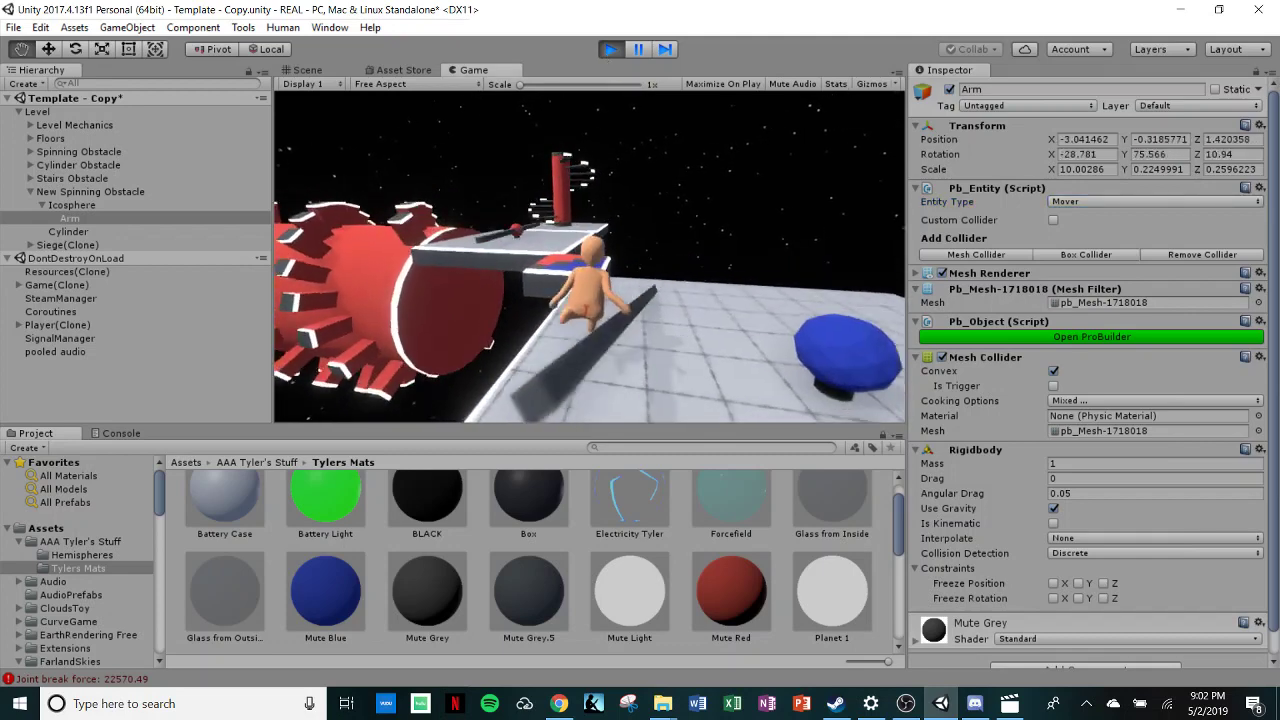
key(w)
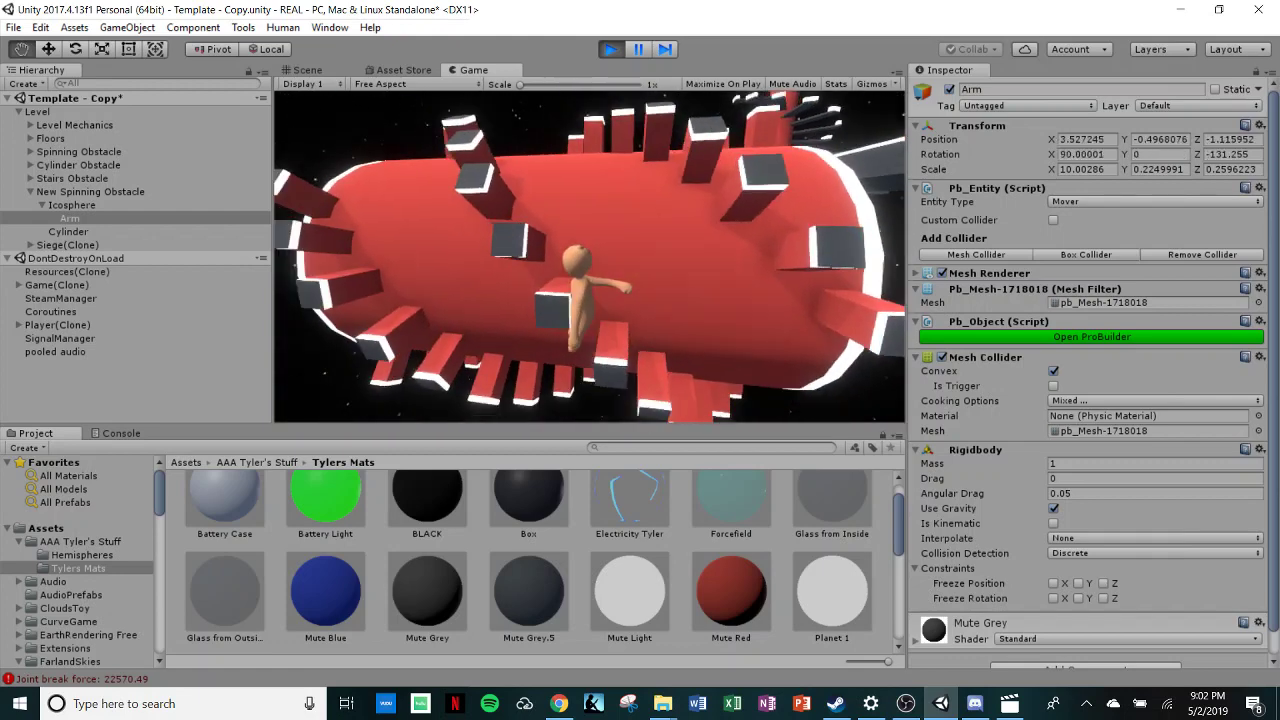
click(619, 52)
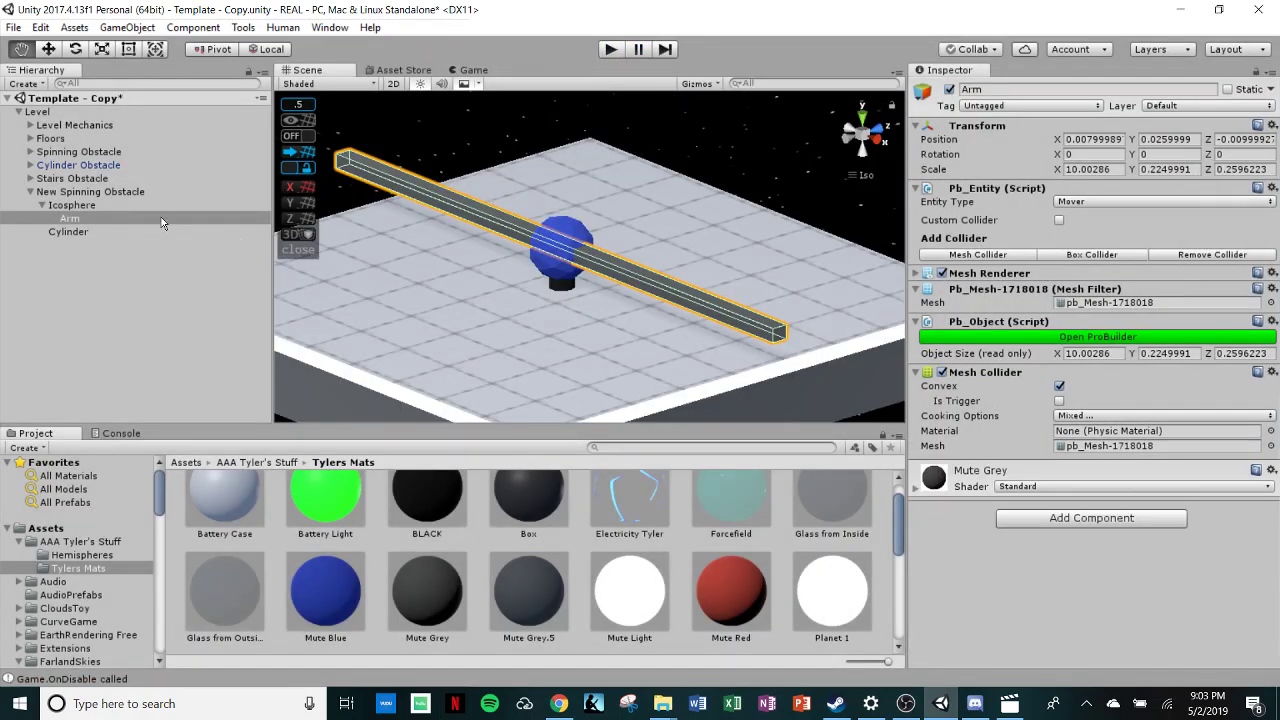
Step: Set the mass of the icosphere's Rigidbody to 500
click(77, 206)
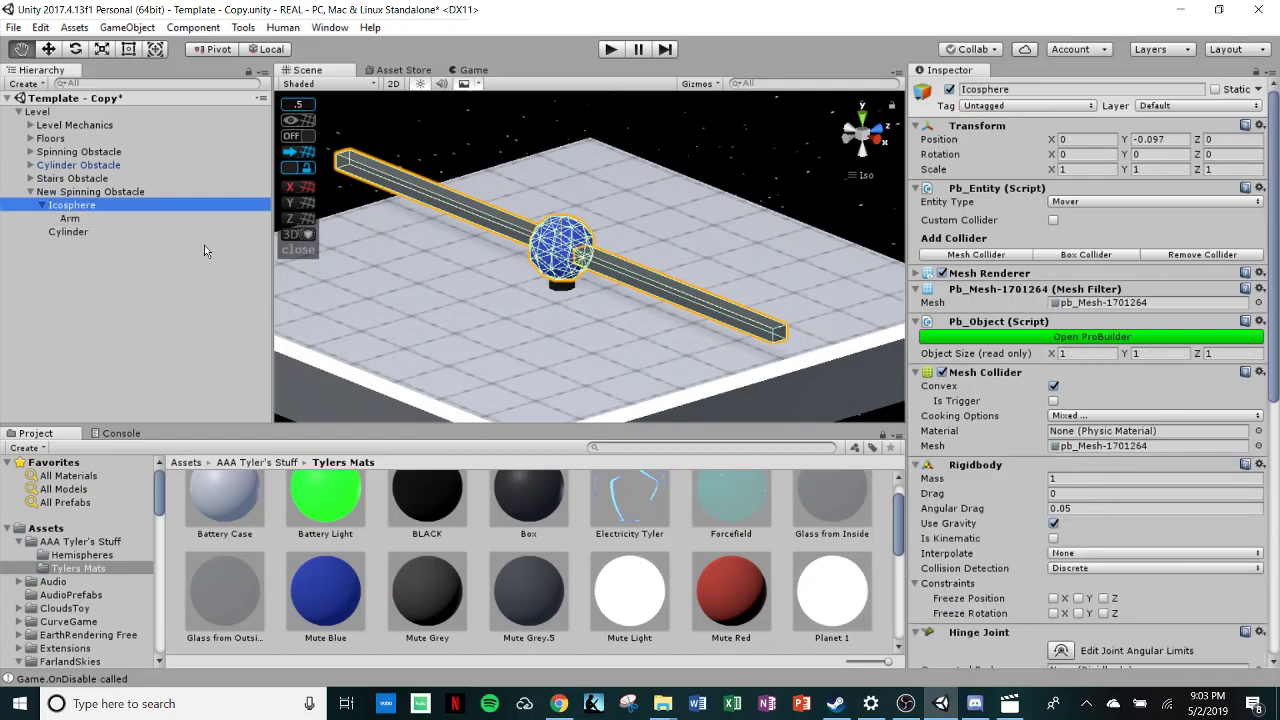
right_drag(610, 319, 660, 322)
alt+drag(661, 323, 698, 316)
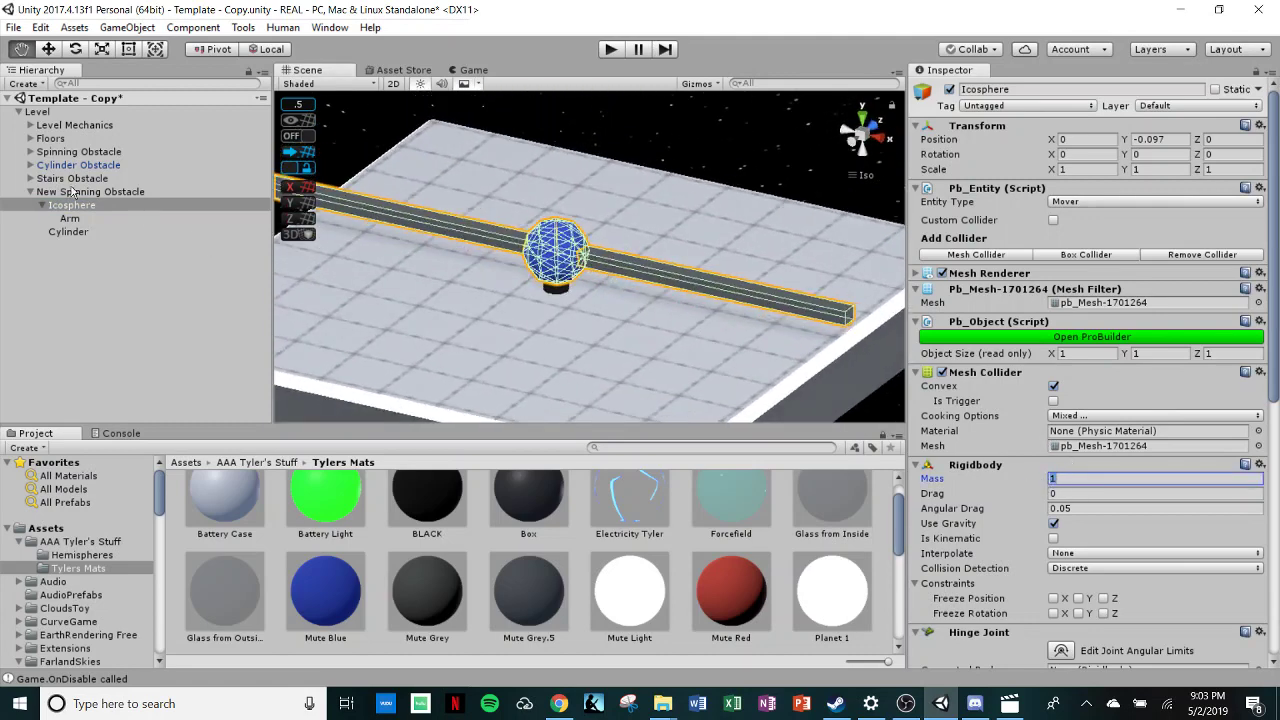
click(72, 218)
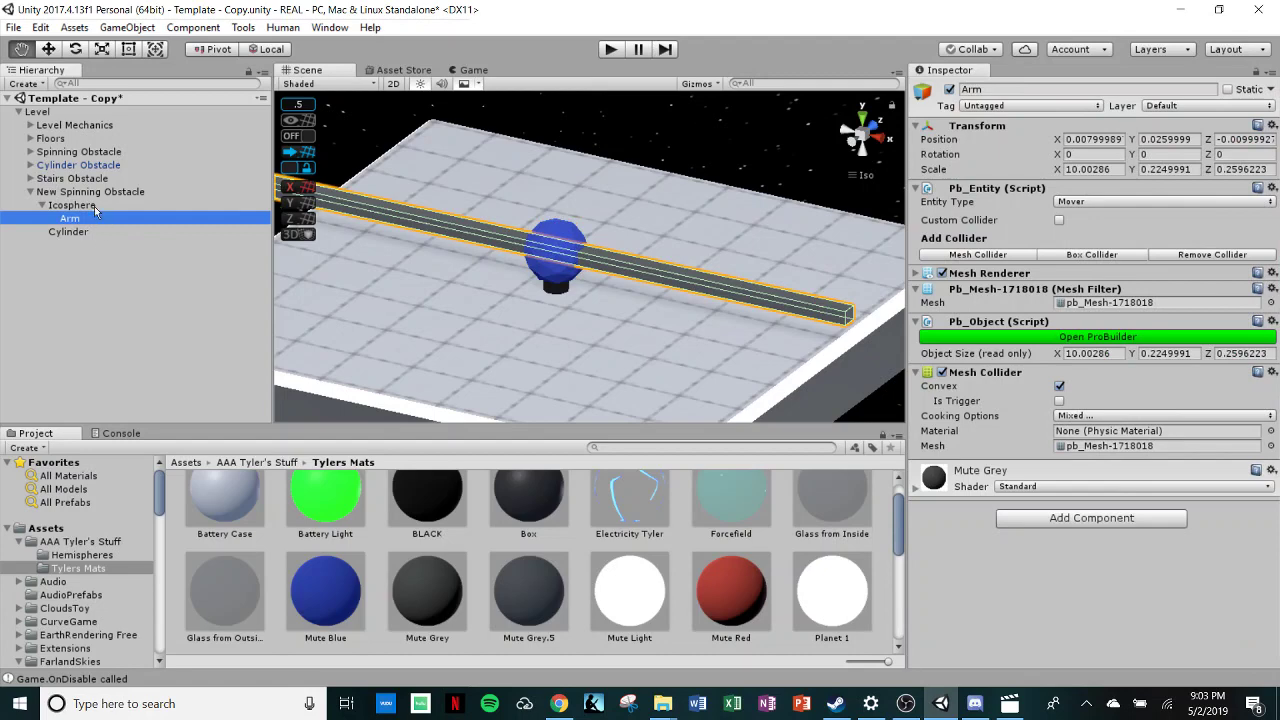
alt+drag(583, 292, 428, 209)
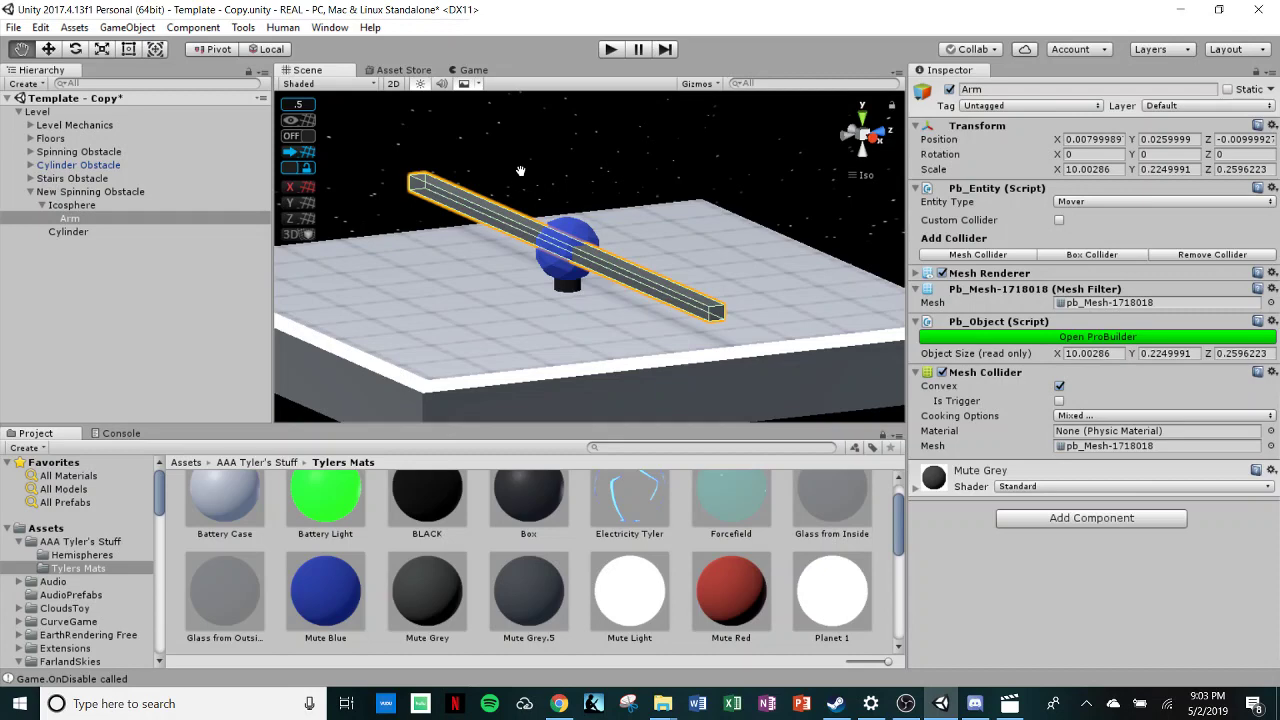
mouse_move(520, 171)
alt+mouse_down()
mouse_move(630, 158)
mouse_move(509, 158)
mouse_move(545, 169)
alt+mouse_up()
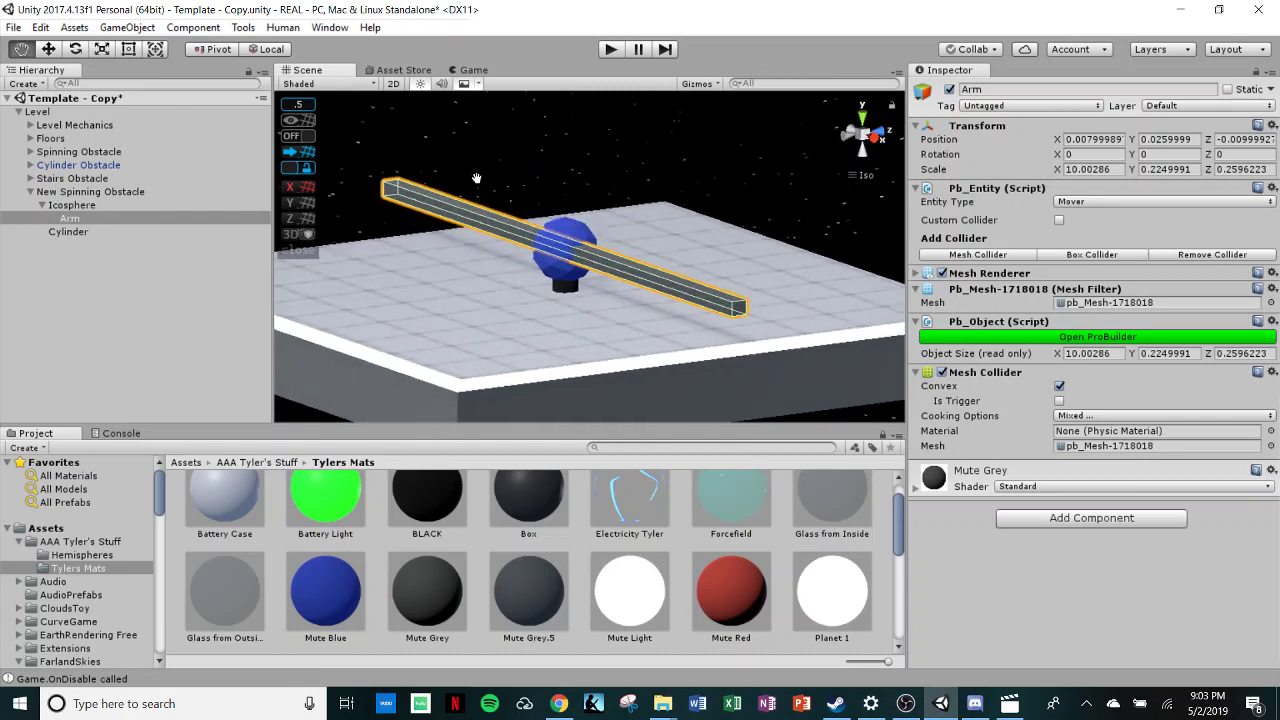
click(72, 205)
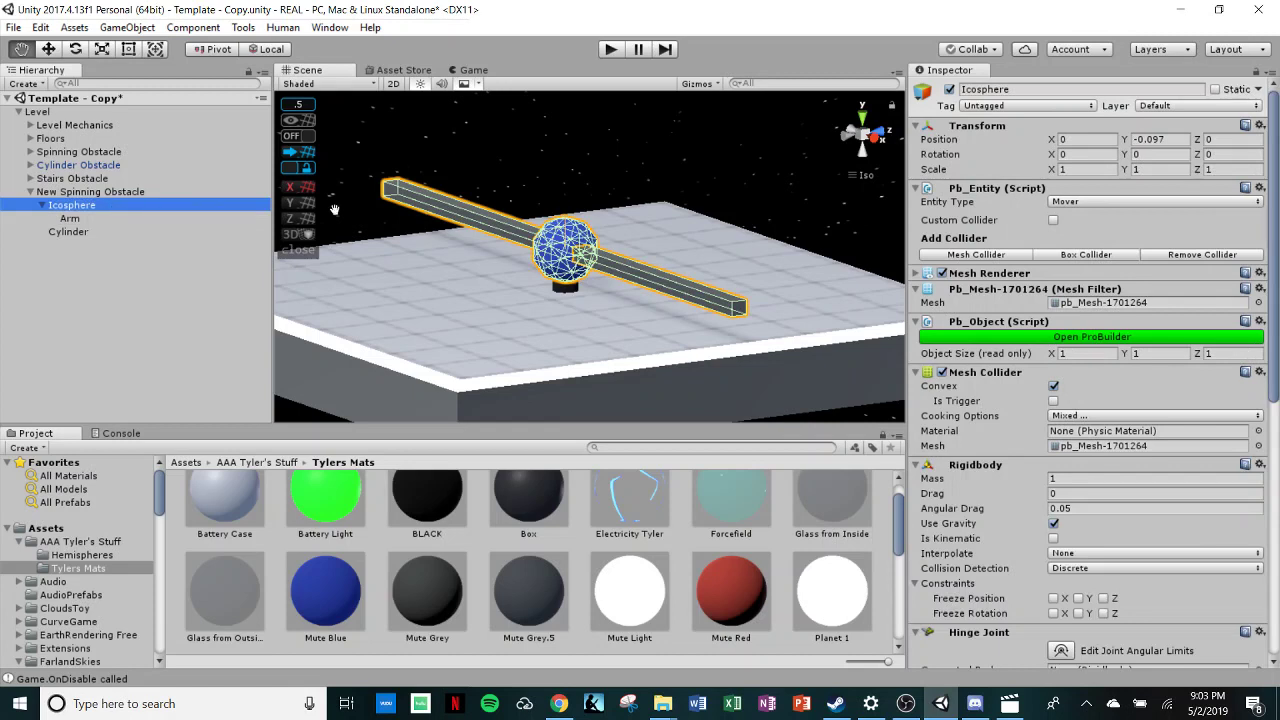
click(1072, 478)
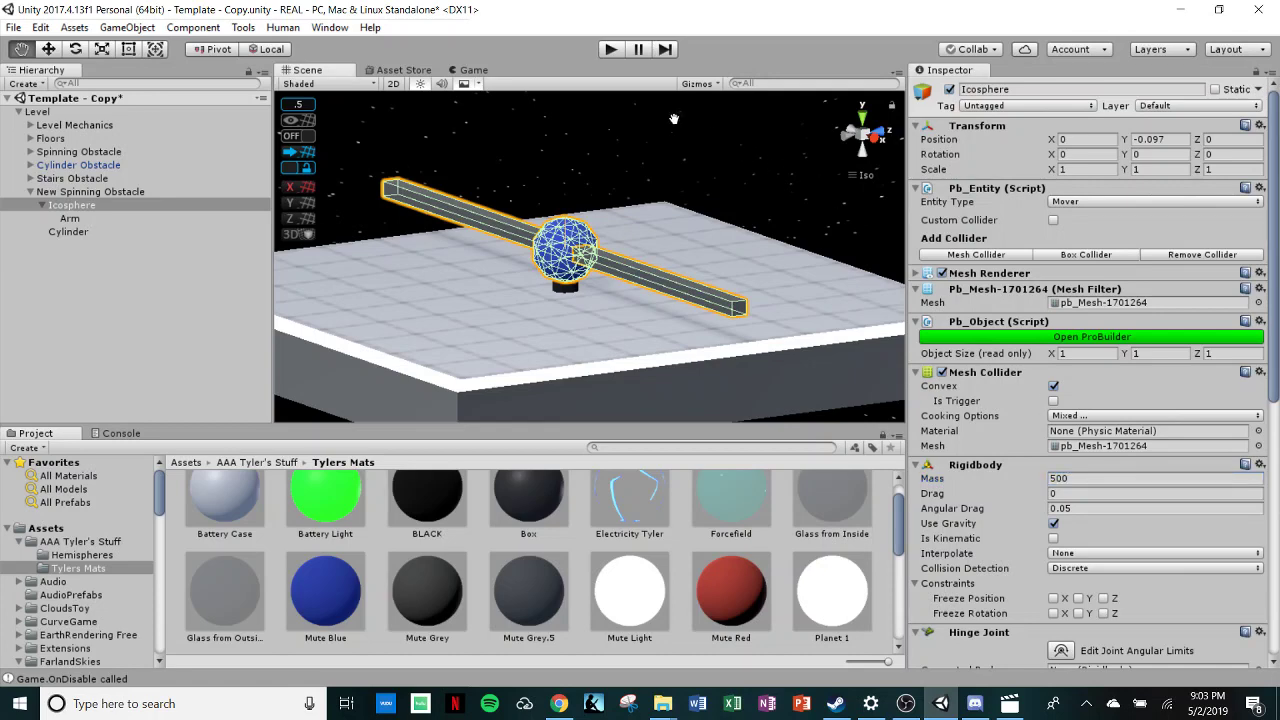
Step: Play-test the level by walking the character into the spinning bar, watch the bar rotate in the scene, and stop play mode
click(617, 50)
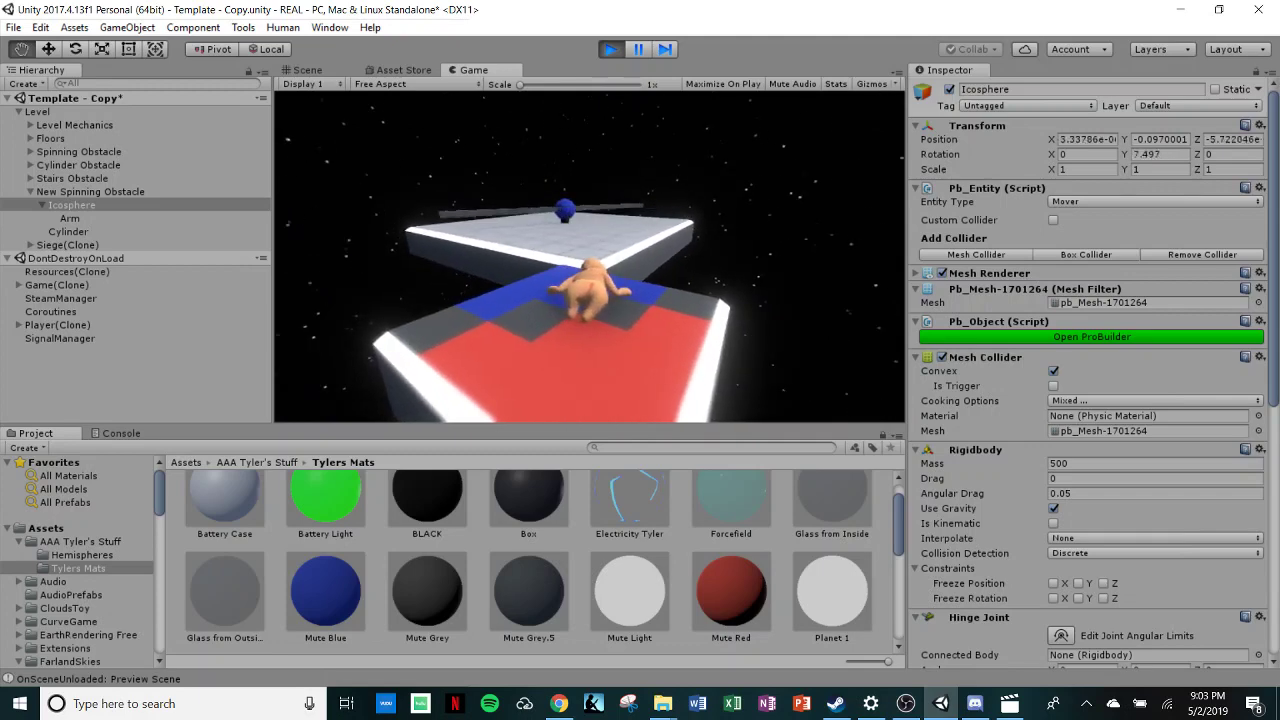
key(w)
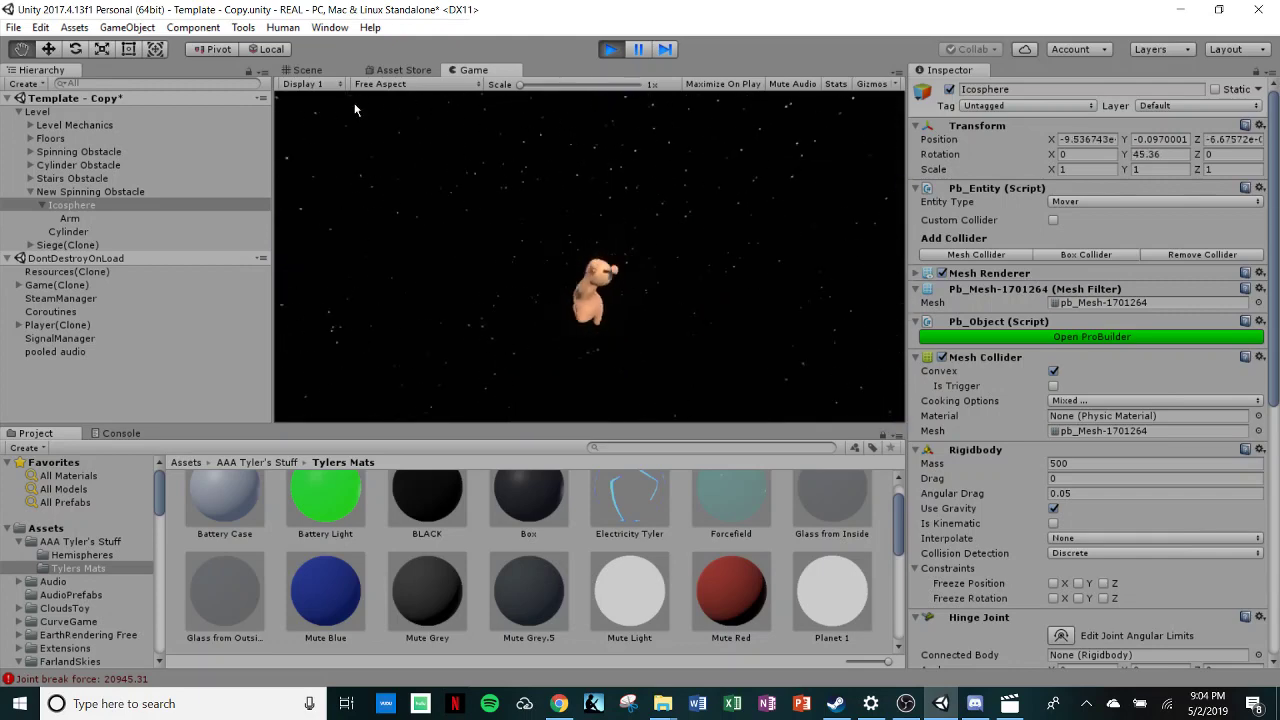
click(302, 74)
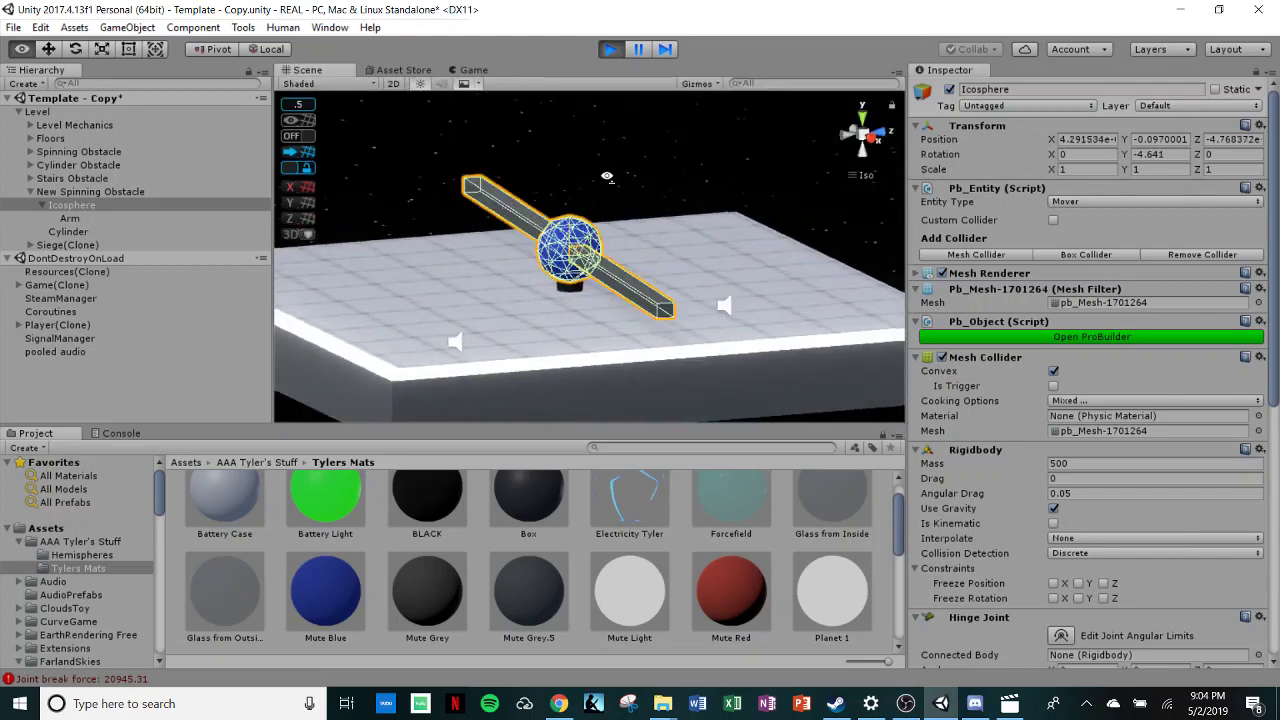
scroll(524, 151, down, 5)
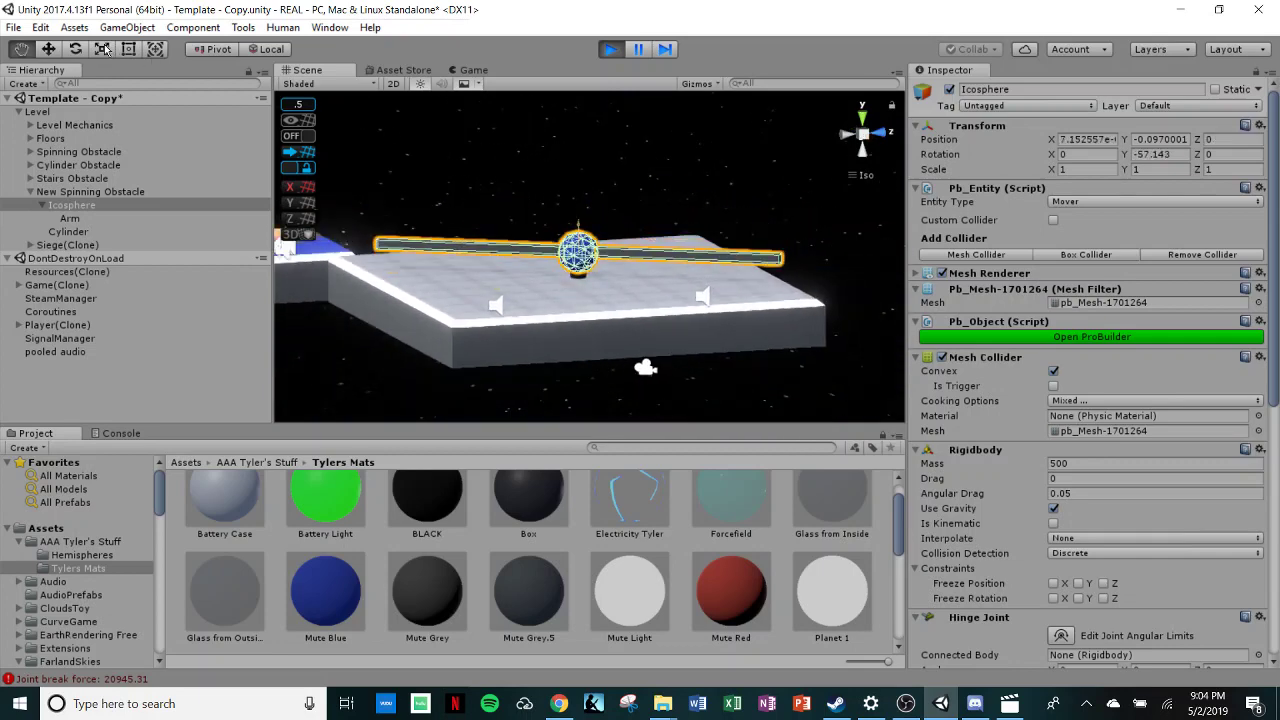
key(r)
click(610, 49)
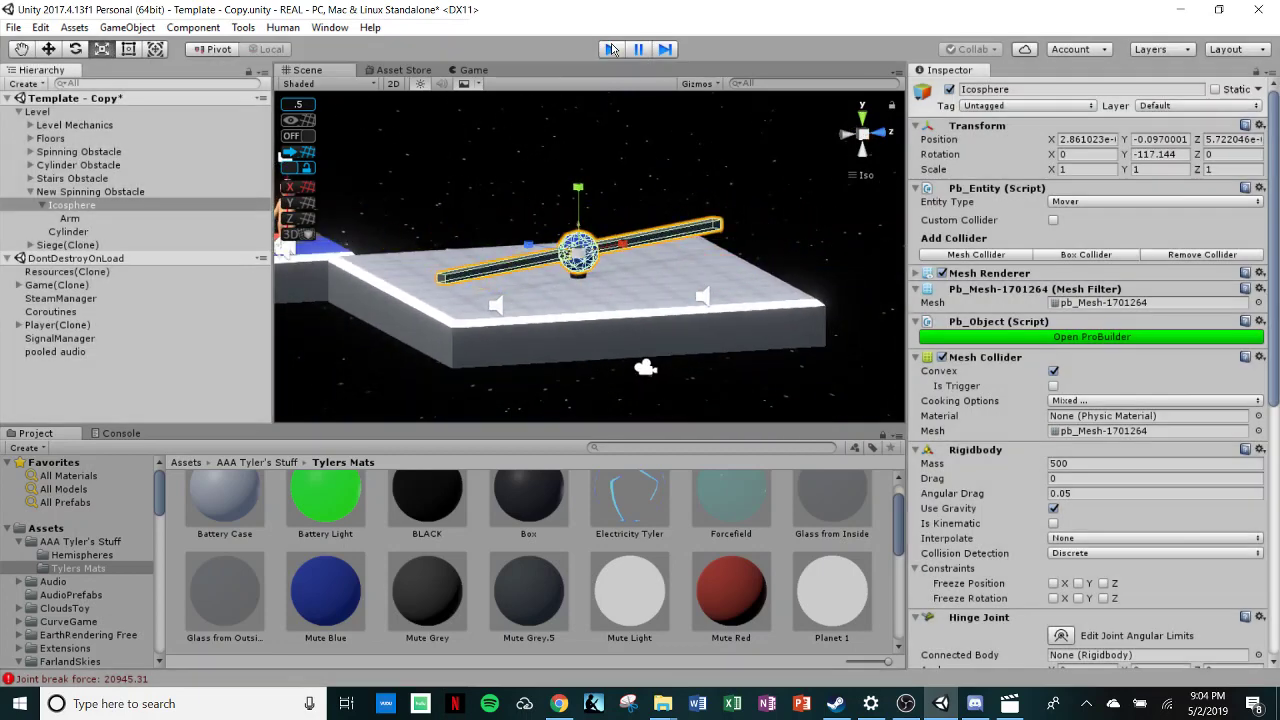
Step: Examine the new spinning obstacle's platform and Arm from several angles, and compare it with the neighbouring stairs obstacle's Cylinder
right_drag(645, 106, 706, 183)
click(729, 170)
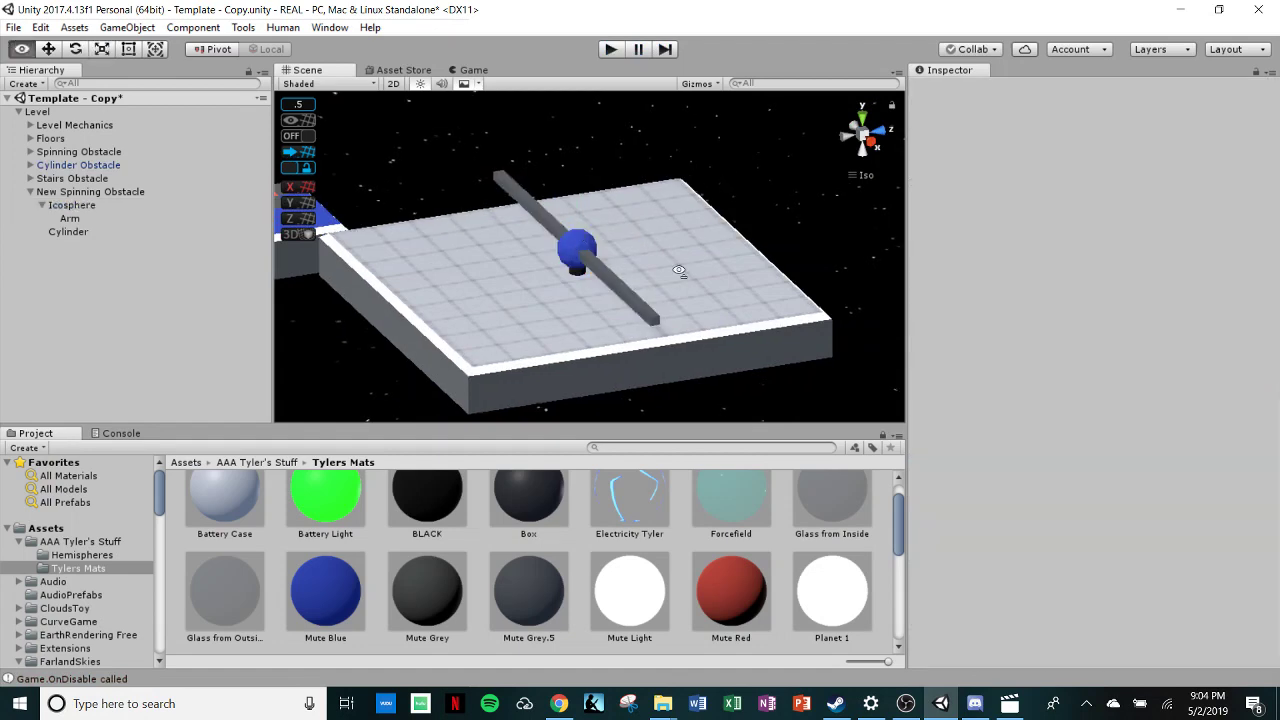
alt+drag(680, 274, 480, 315)
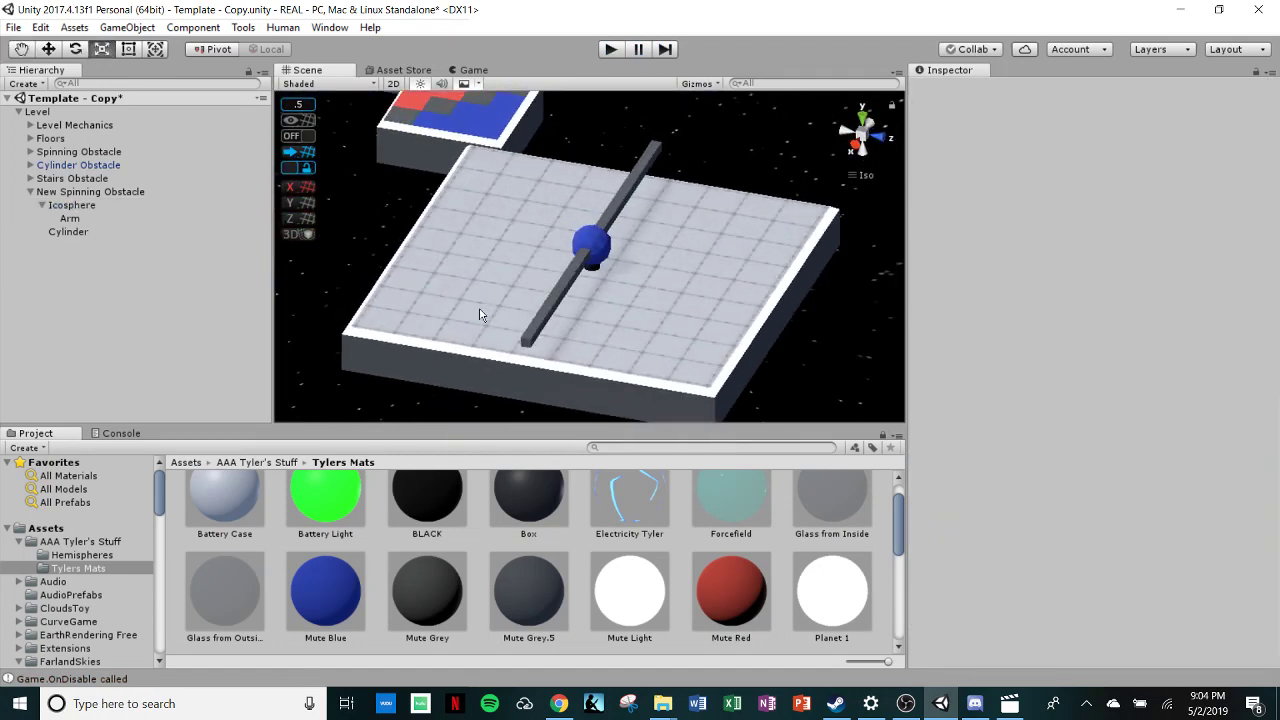
alt+drag(648, 336, 527, 297)
scroll(498, 224, down, 10)
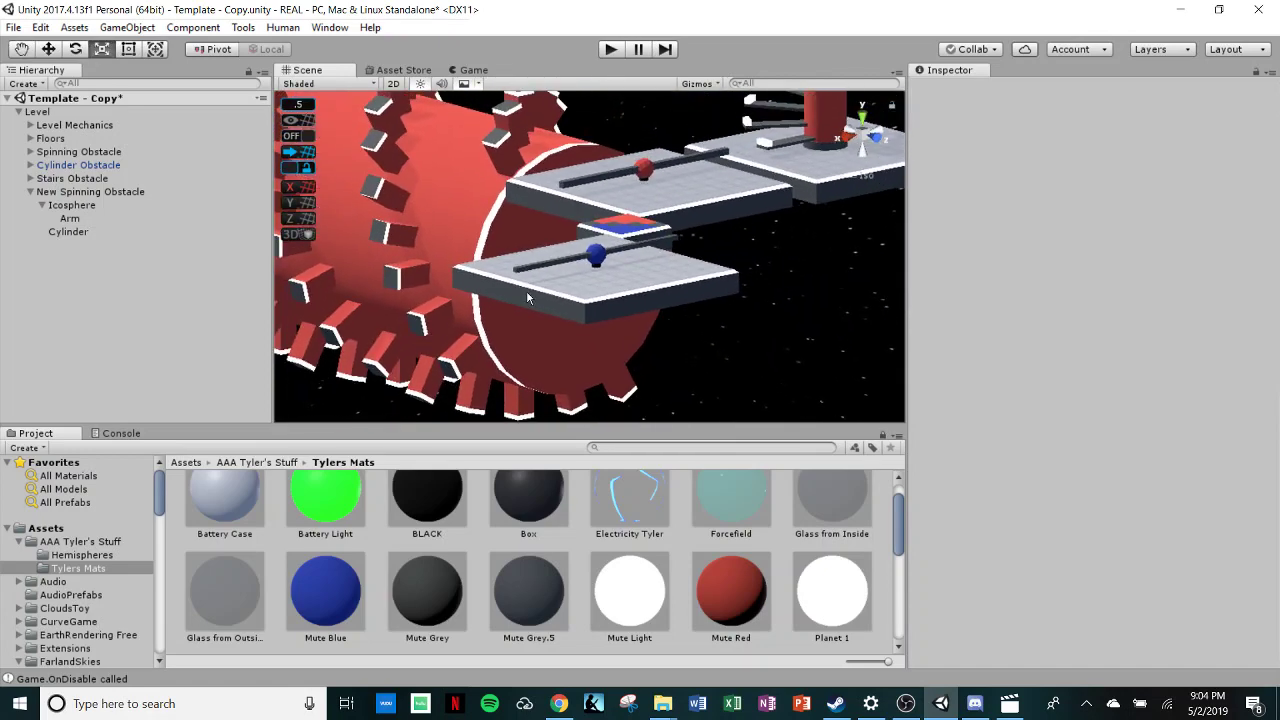
click(70, 218)
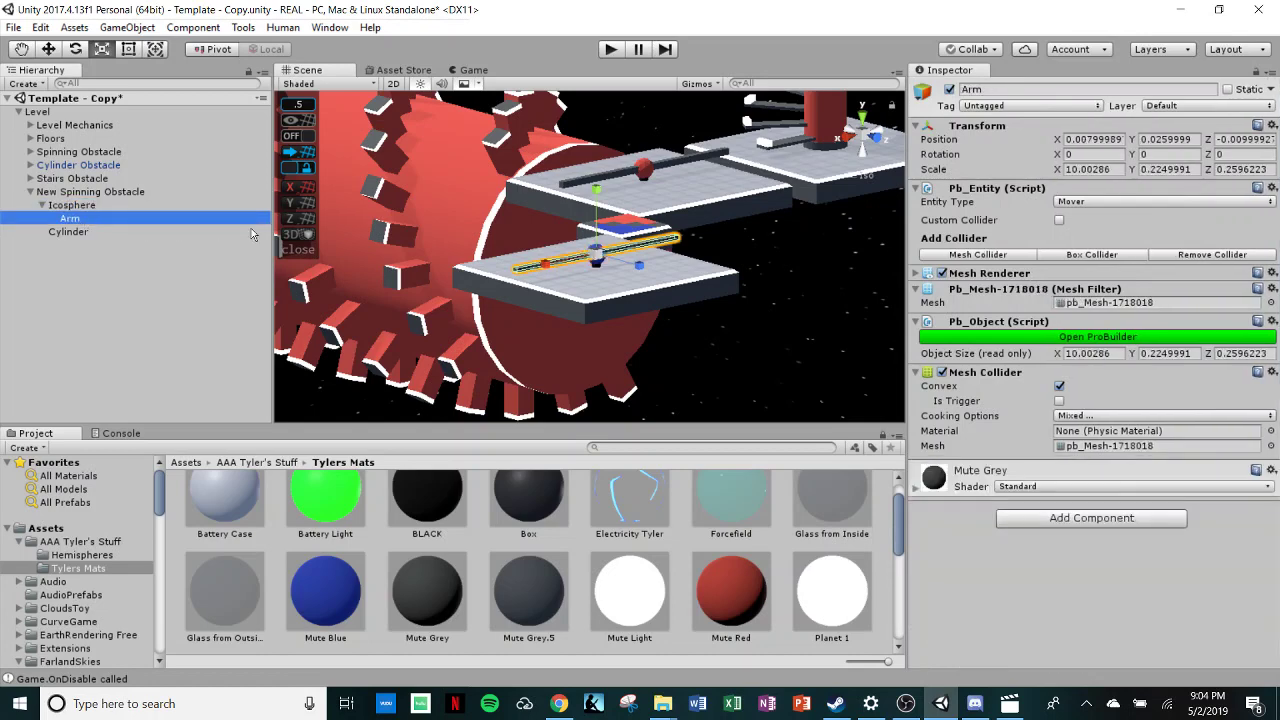
click(72, 205)
click(70, 218)
alt+drag(620, 305, 685, 309)
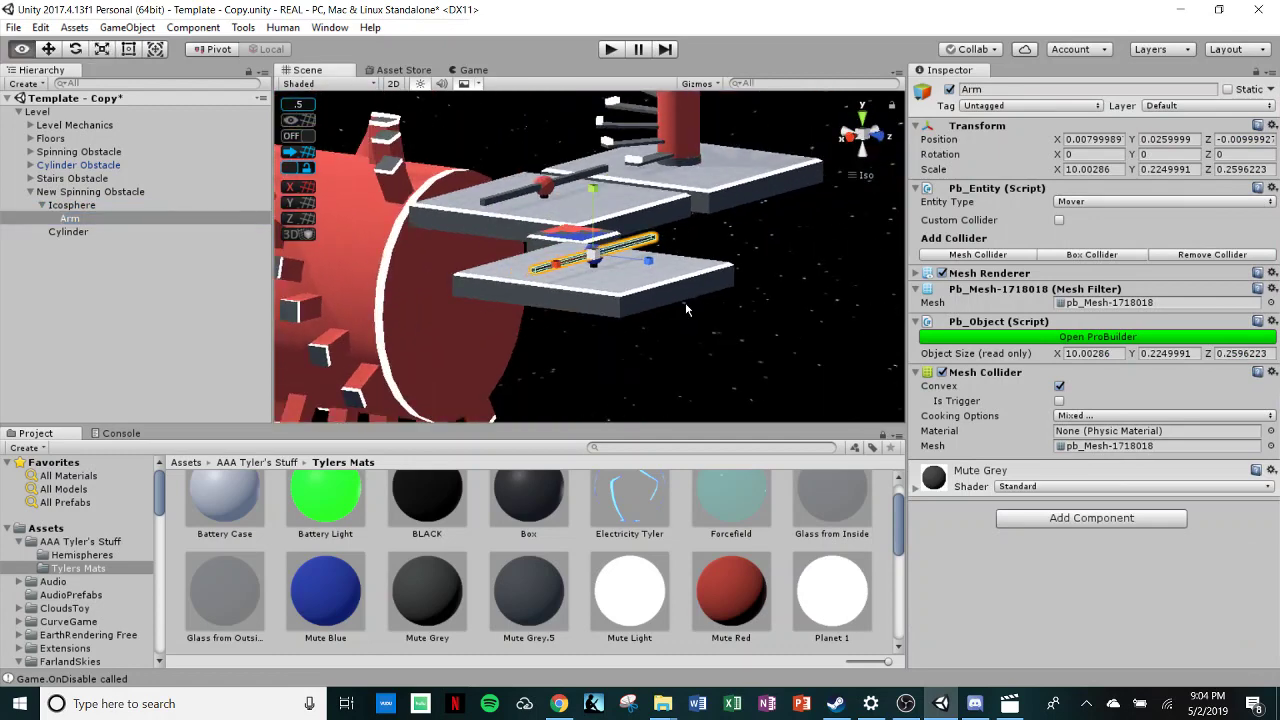
click(765, 305)
alt+drag(765, 305, 757, 329)
scroll(757, 329, down, 5)
click(673, 128)
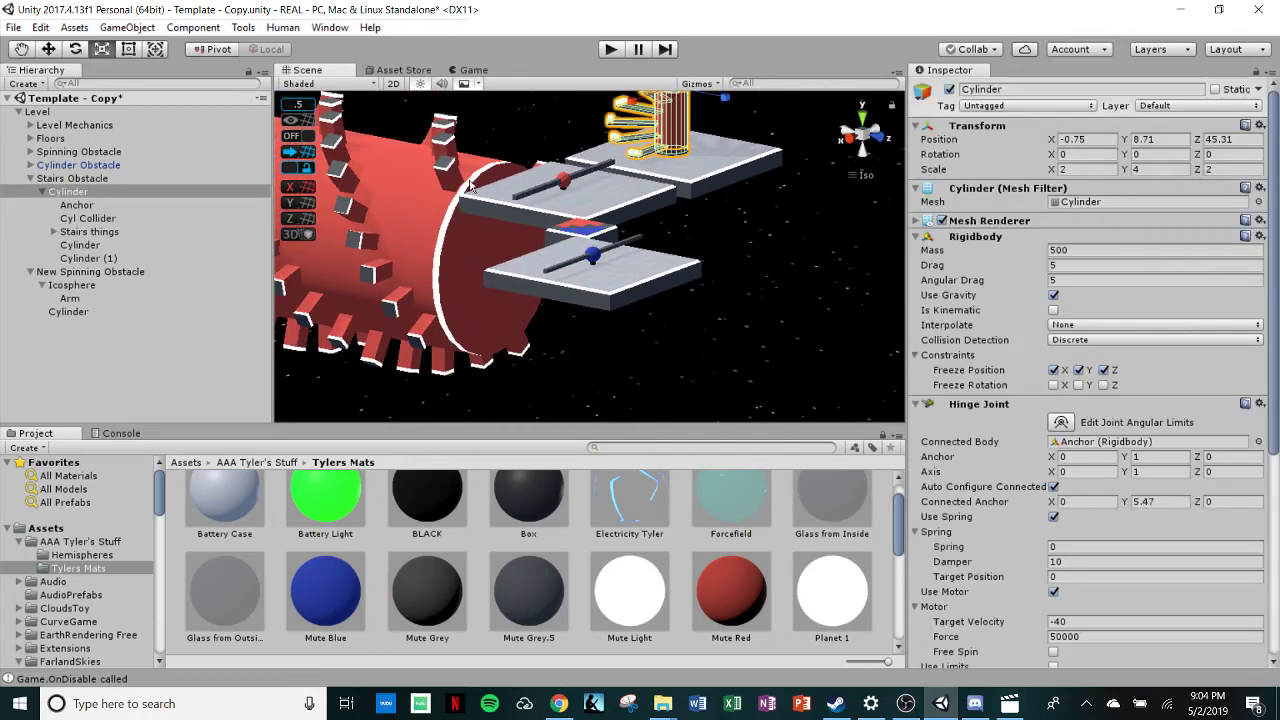
click(390, 214)
scroll(732, 286, down, 4)
click(754, 286)
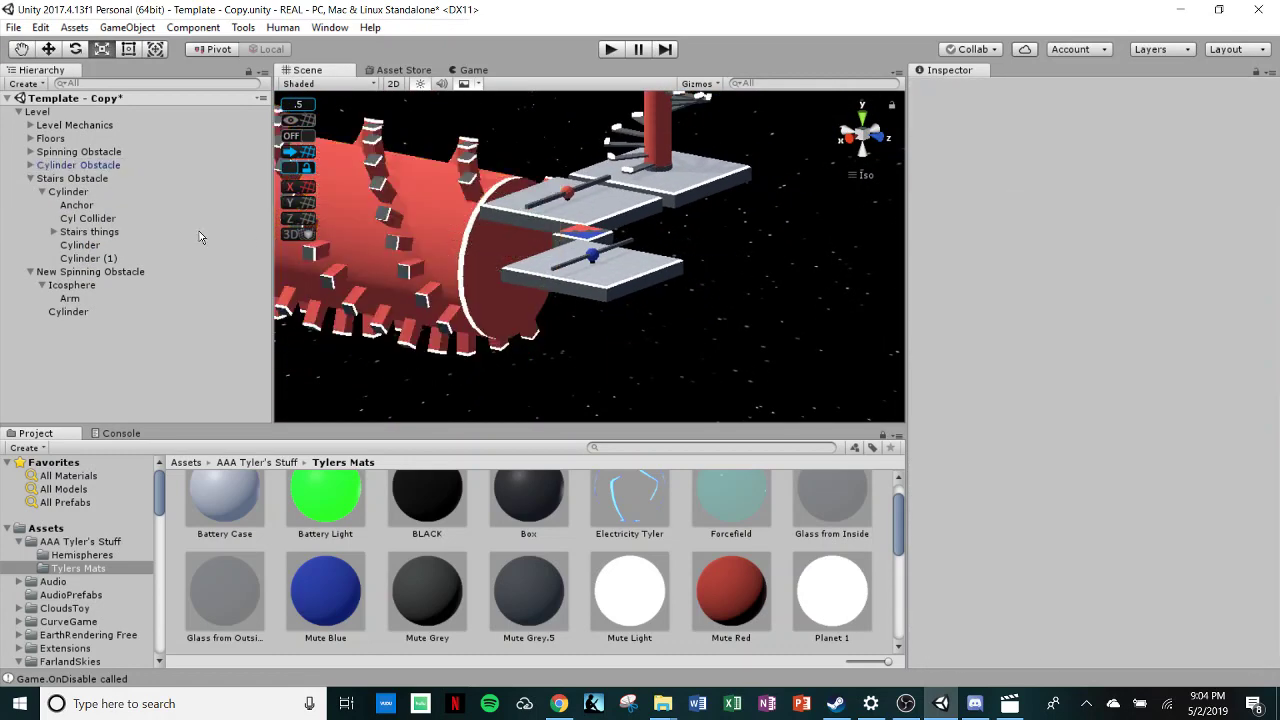
Step: Duplicate the Arm under the Icosphere and raise the copy straight above the hub to about Y 2.3
key(f)
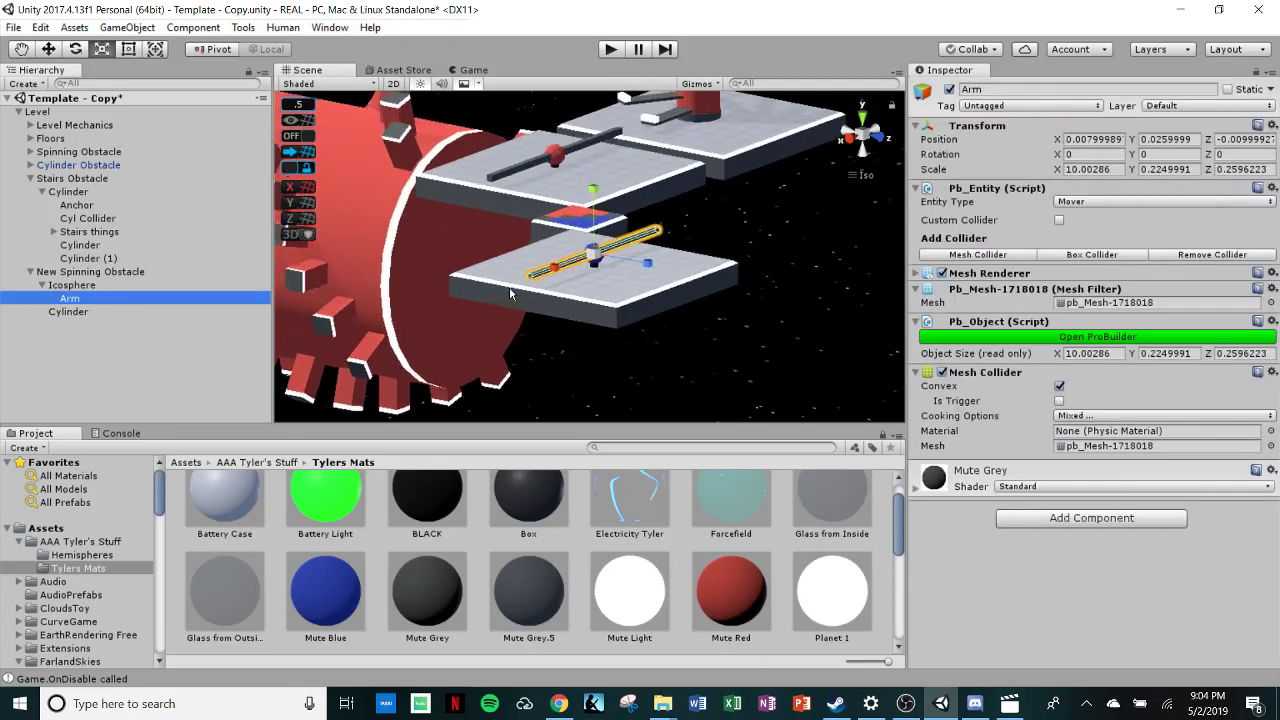
key(ctrl+d)
key(f)
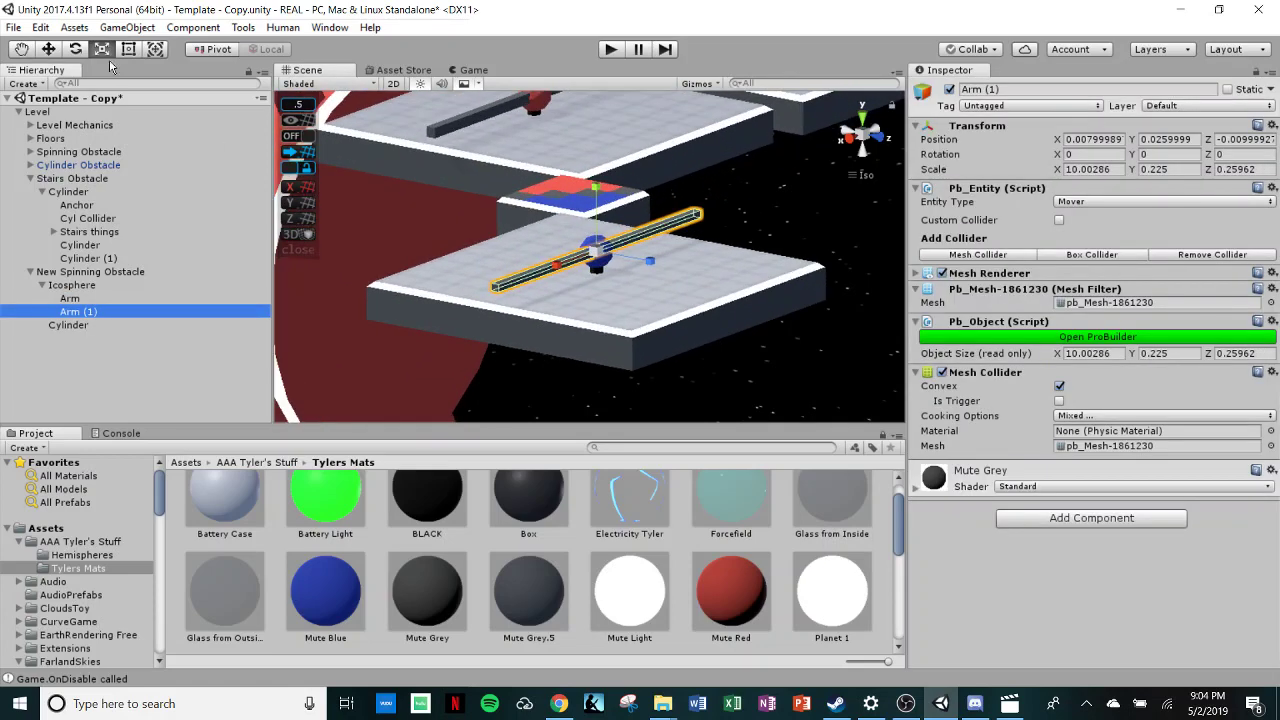
click(48, 49)
drag(599, 193, 590, 127)
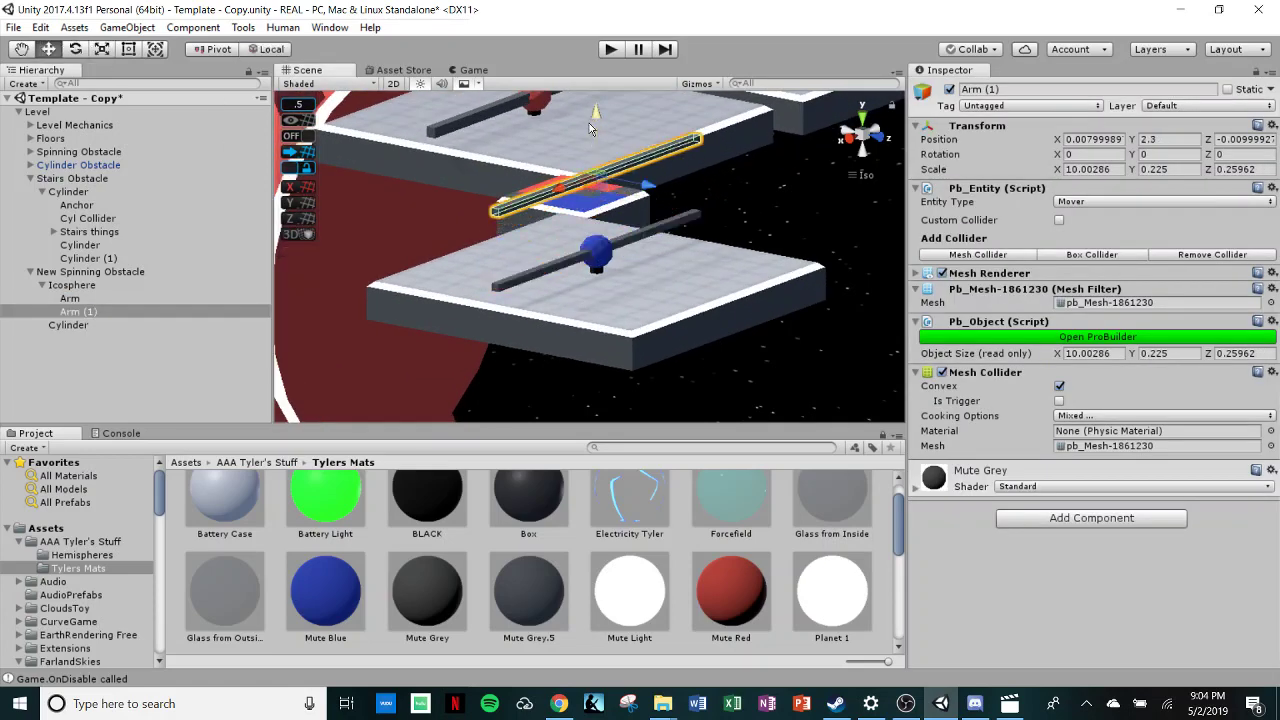
Step: Duplicate the raised arm and place the copy beside the hub at about Y 1.11, Z 2.55
key(ctrl+d)
drag(645, 186, 711, 226)
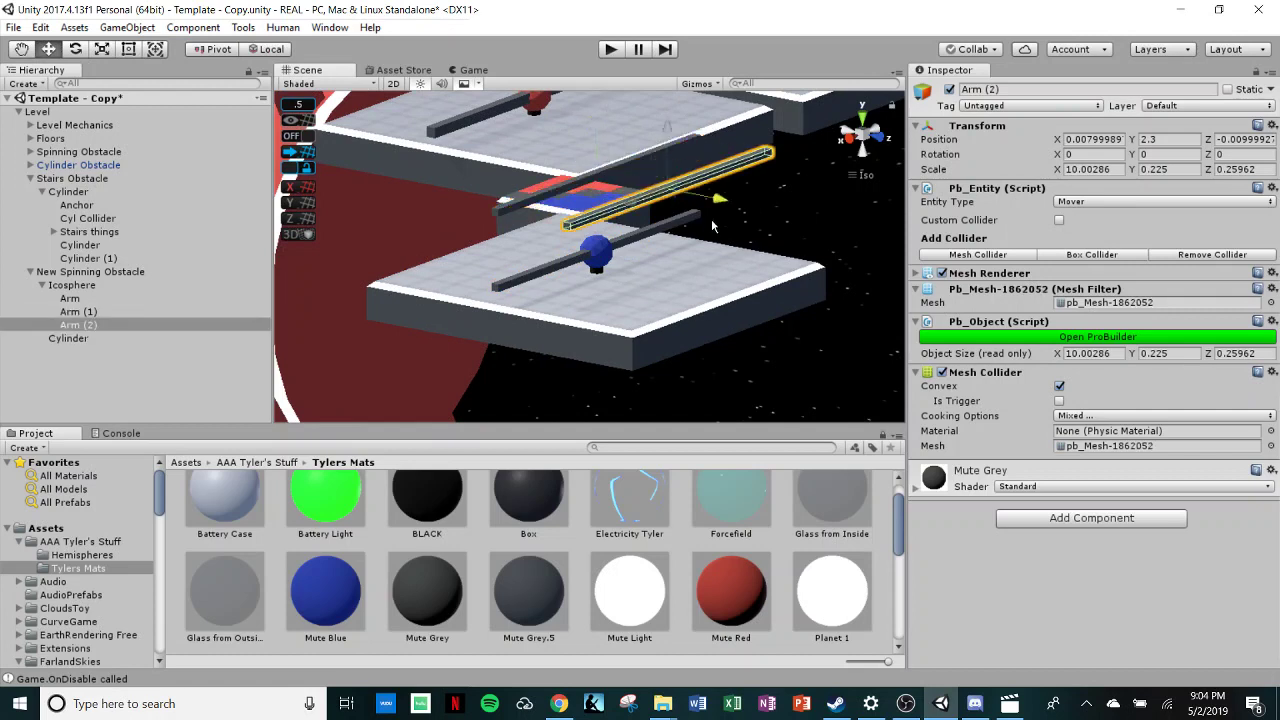
drag(669, 152, 668, 191)
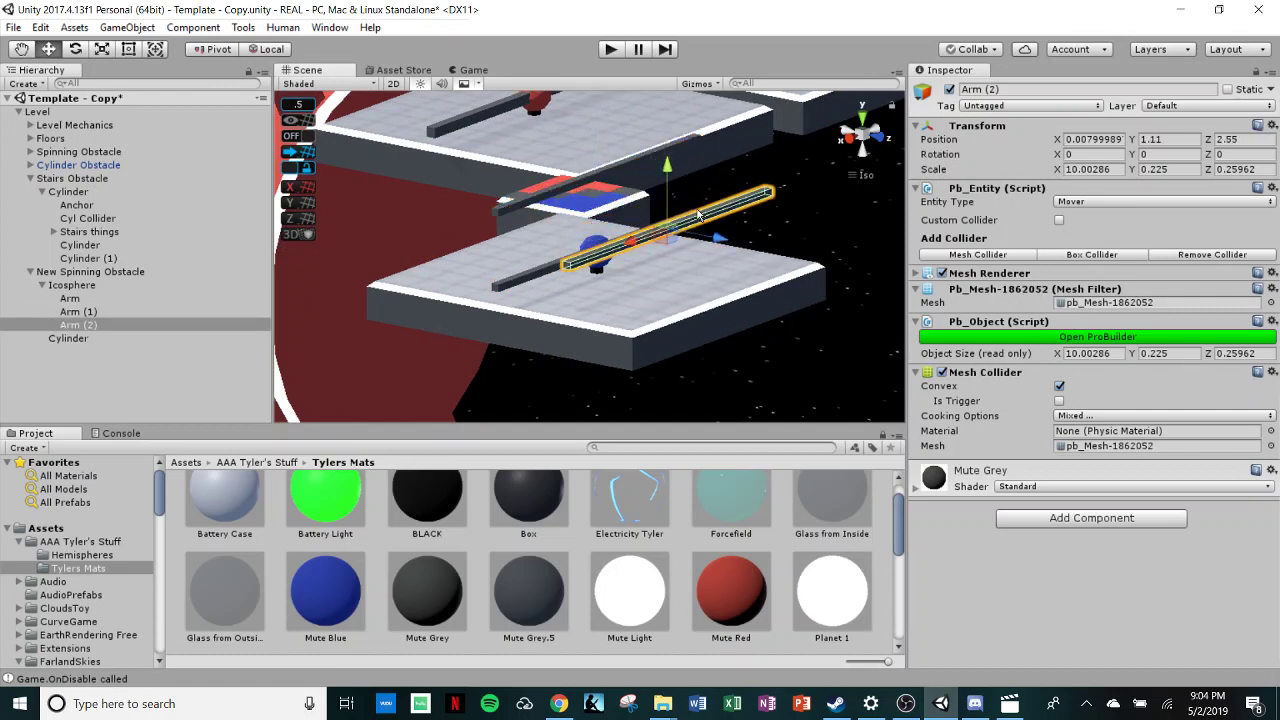
Step: Duplicate the side arm and move the copy along Z to the opposite side of the hub, and check the arms under the Icosphere
key(ctrl+d)
drag(714, 240, 566, 208)
right_drag(600, 270, 798, 220)
click(810, 298)
alt+drag(798, 220, 813, 298)
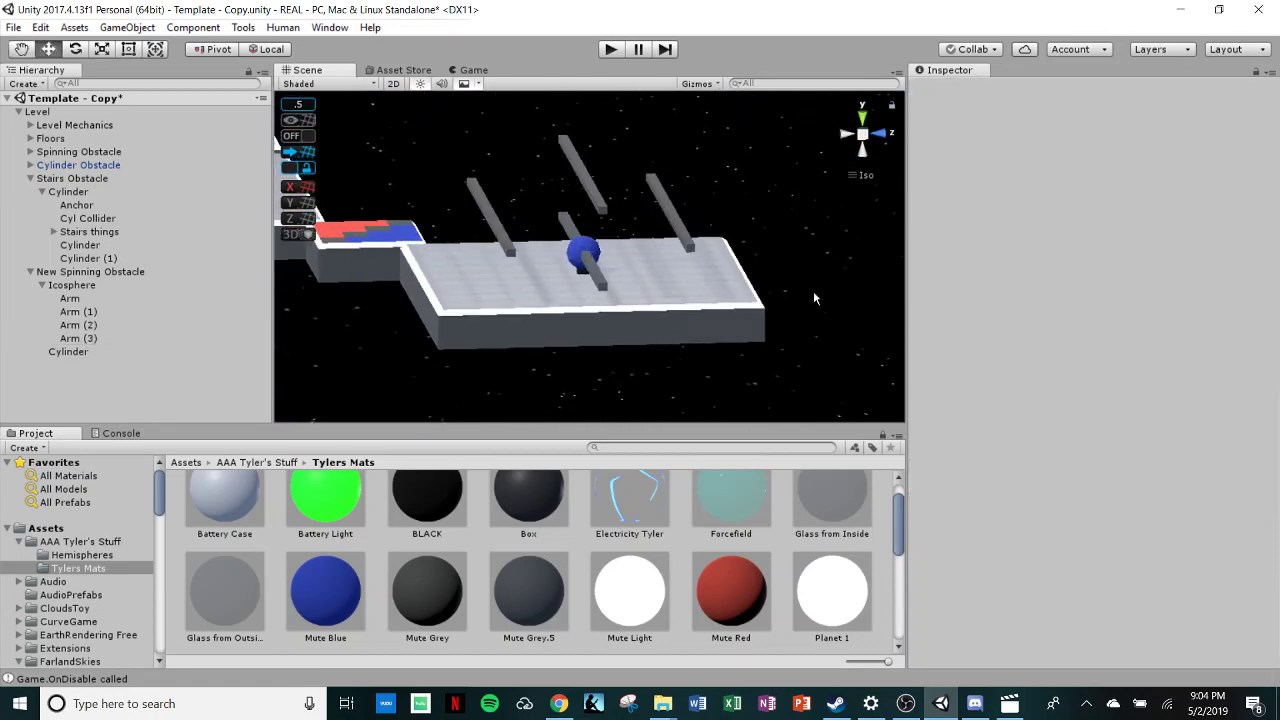
click(72, 285)
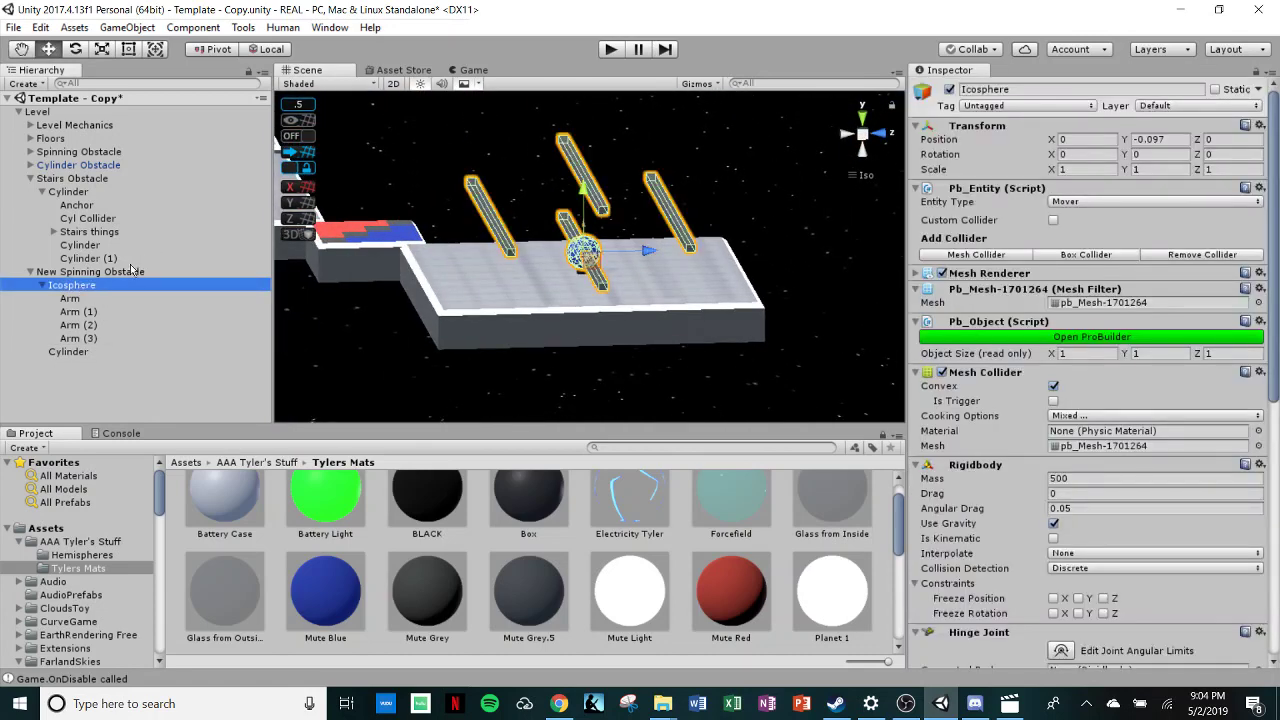
click(86, 311)
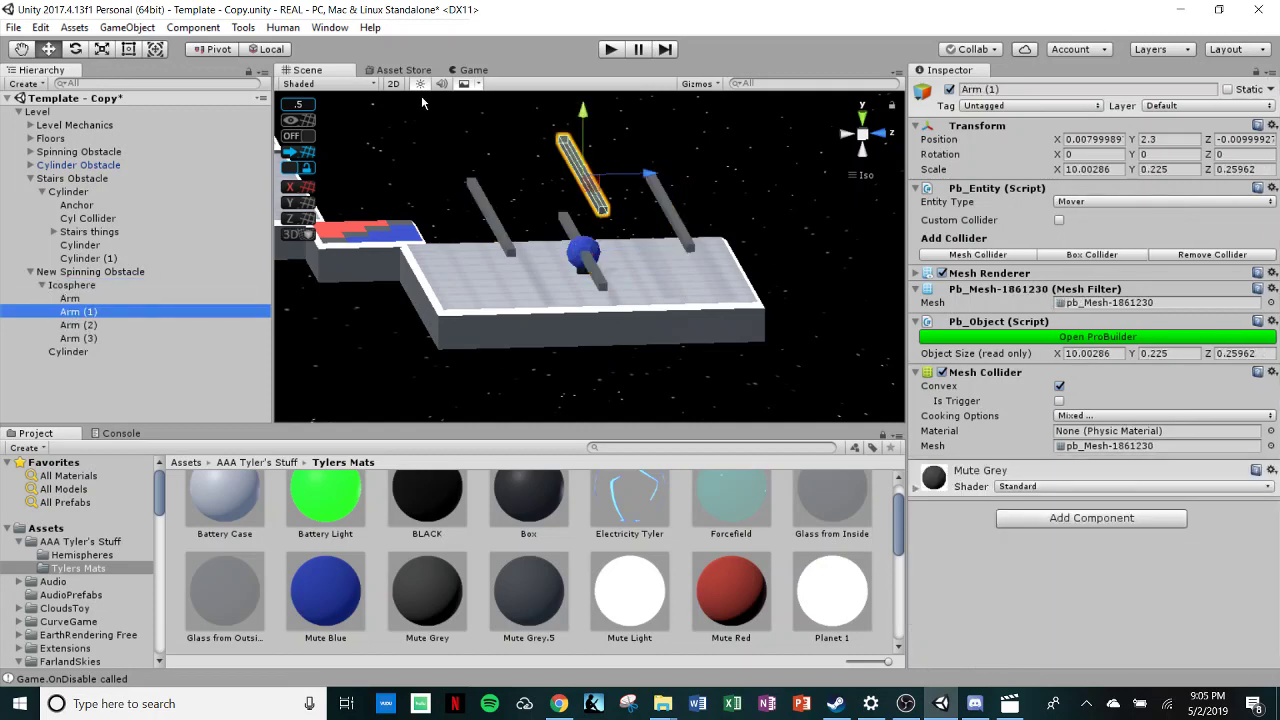
Step: Play-test the level with the extra arms and observe them rotating around the hub from several angles in the scene
click(610, 50)
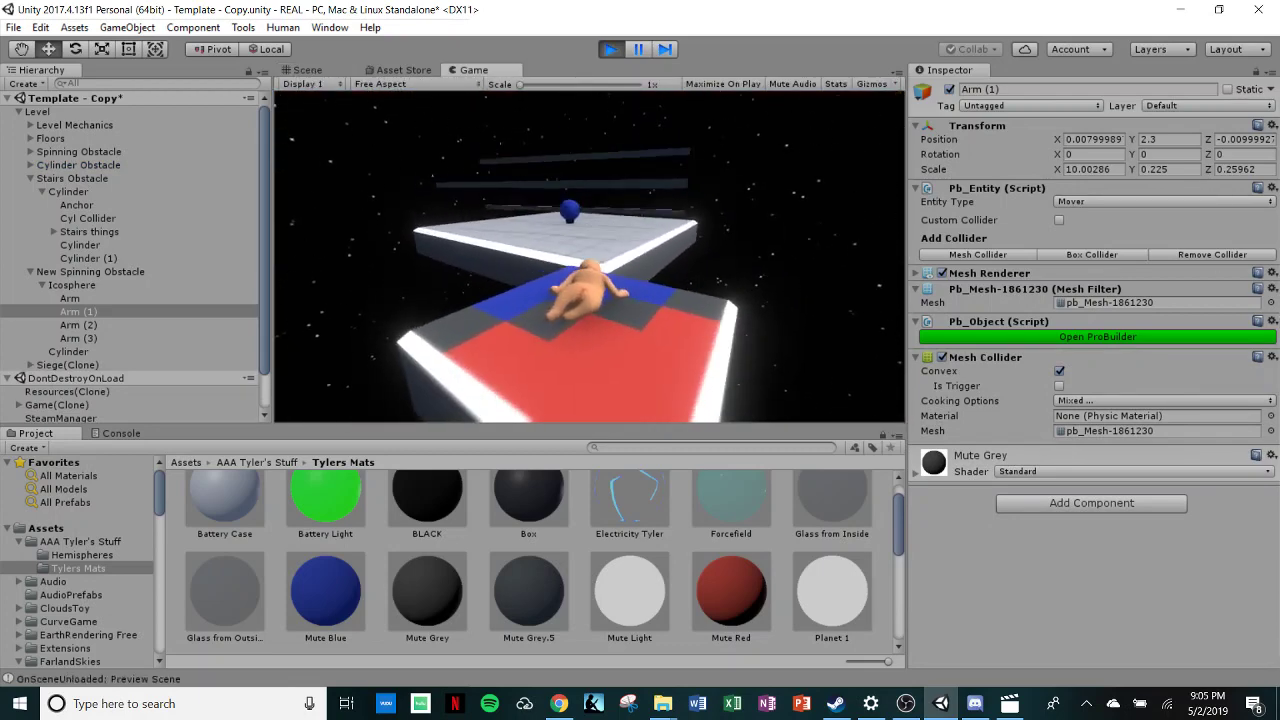
key(w)
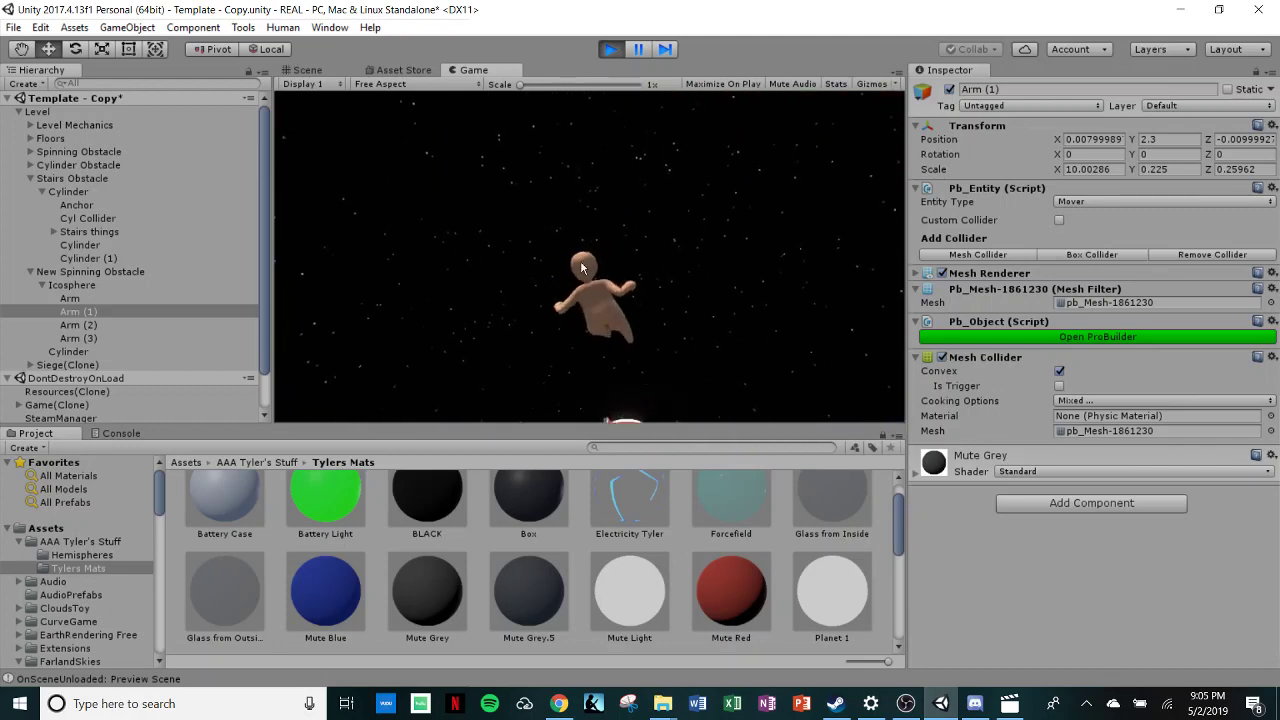
click(308, 69)
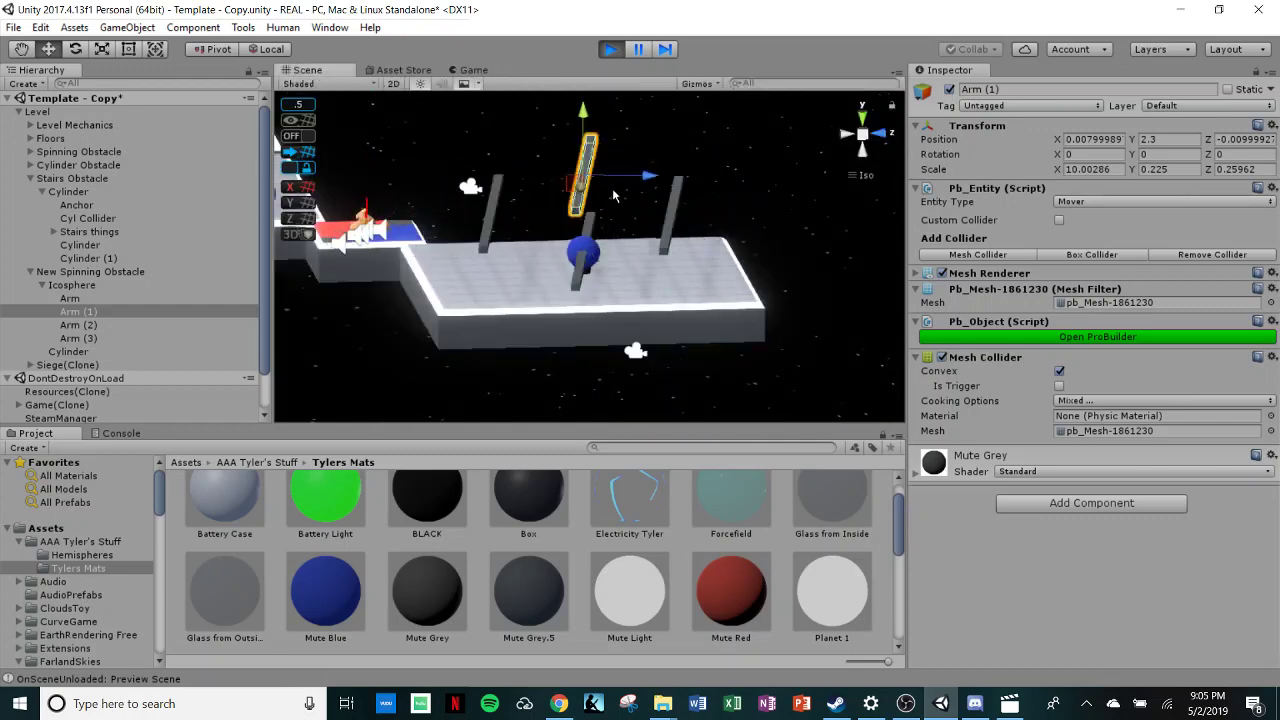
right_drag(798, 293, 800, 263)
click(800, 263)
scroll(756, 267, down, 8)
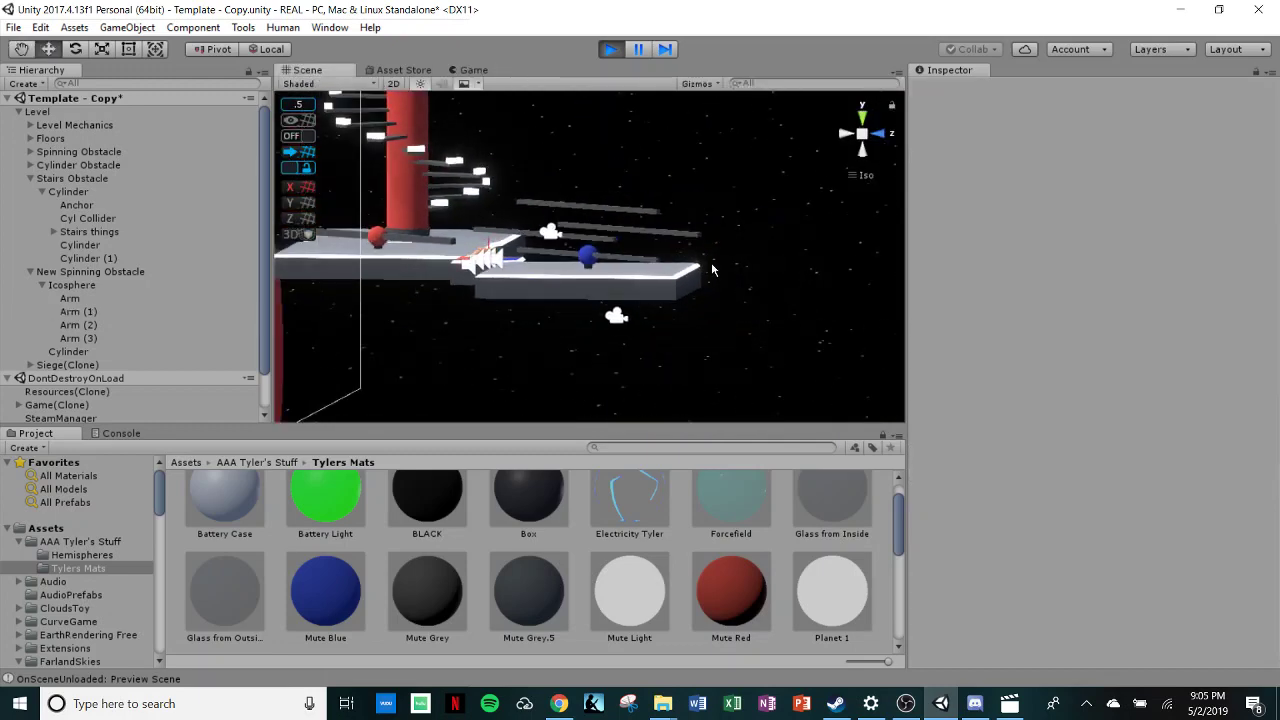
right_drag(627, 290, 671, 367)
alt+drag(672, 368, 712, 316)
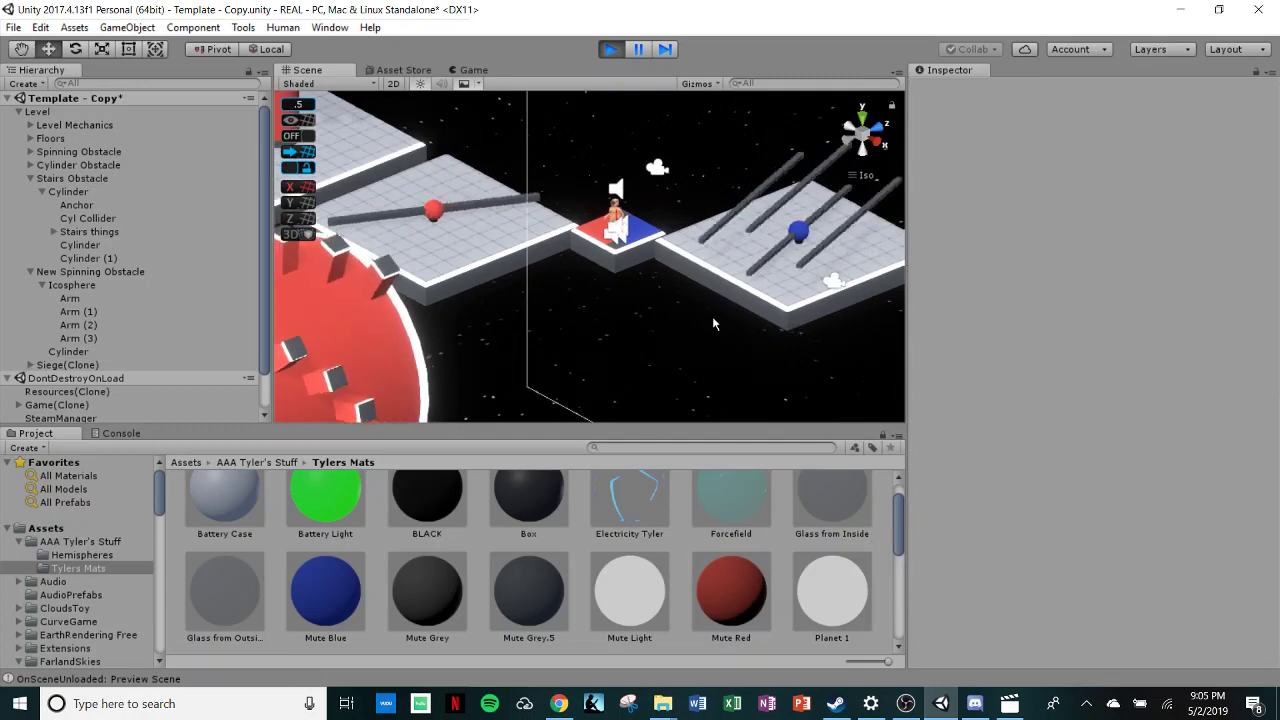